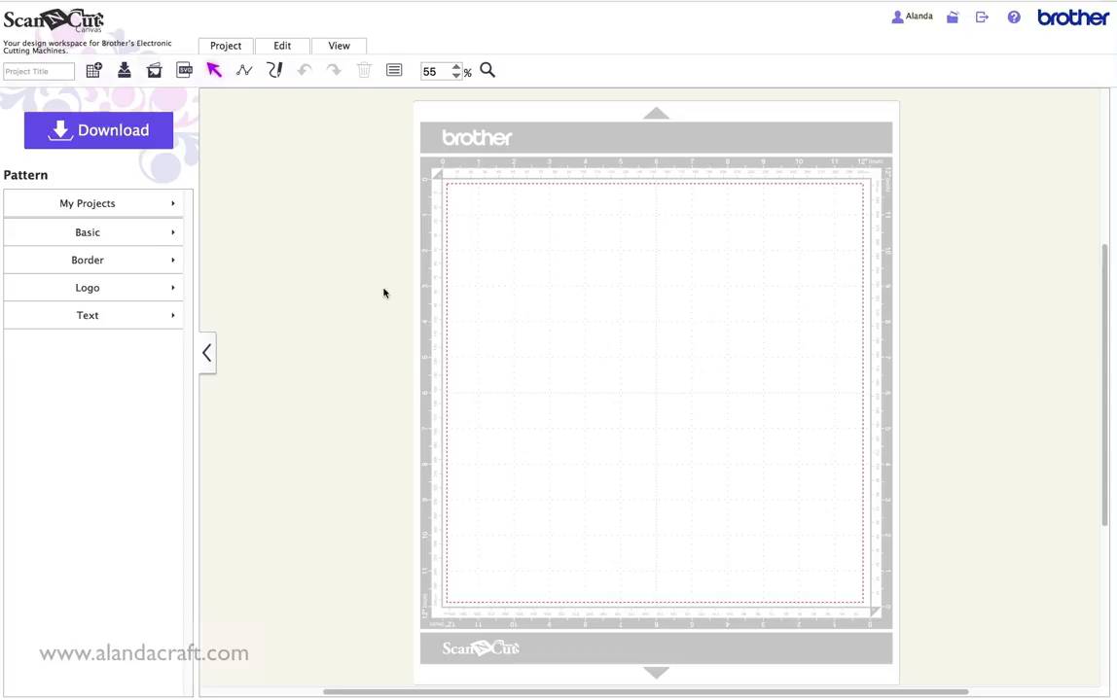
# Add a basic circle, centre it near the mat's 6-inch mark, and stretch it to about 5.13 inches tall.
pyautogui.click(172, 237)
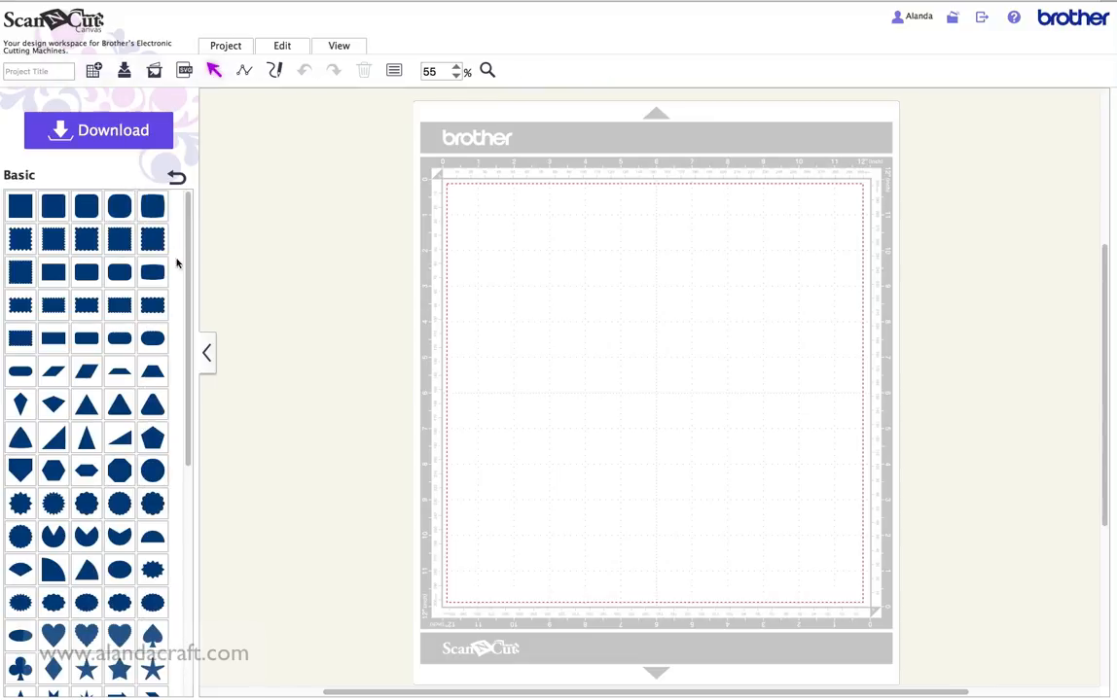
pyautogui.click(155, 475)
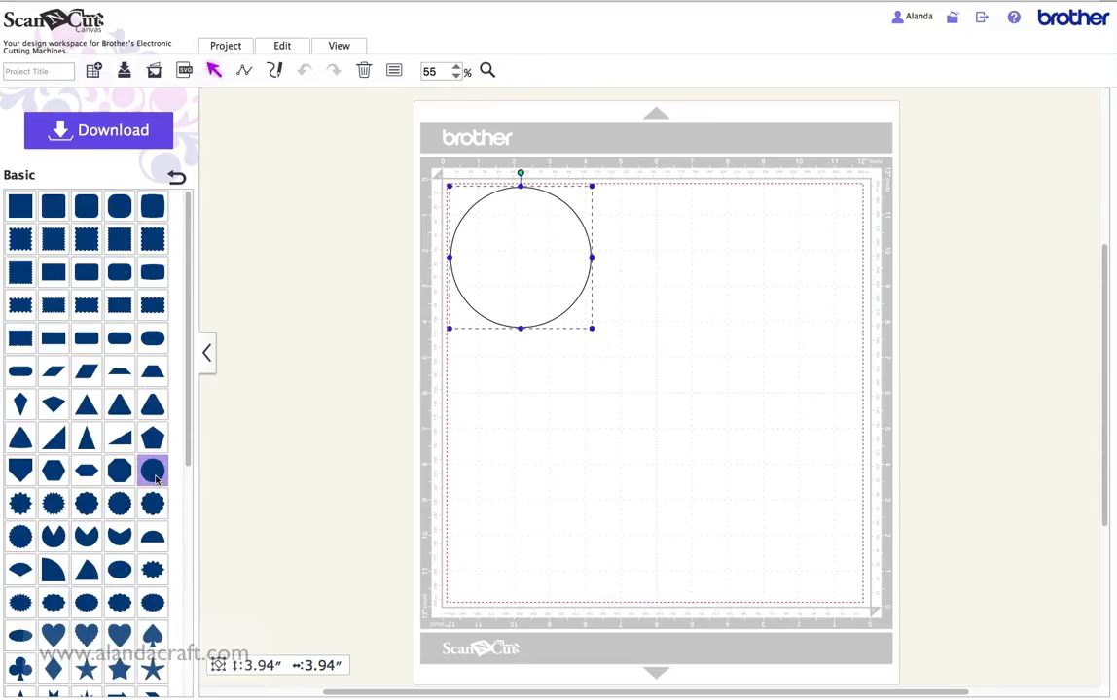
pyautogui.moveTo(512, 240); pyautogui.dragTo(647, 248)
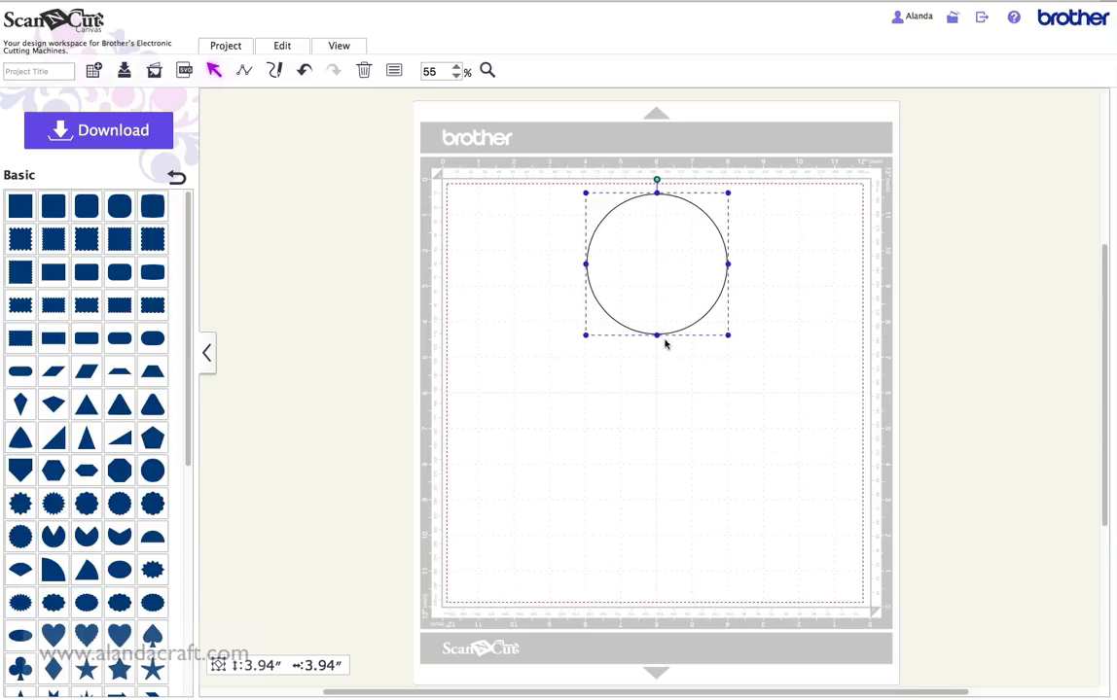
pyautogui.moveTo(657, 336); pyautogui.dragTo(654, 378)
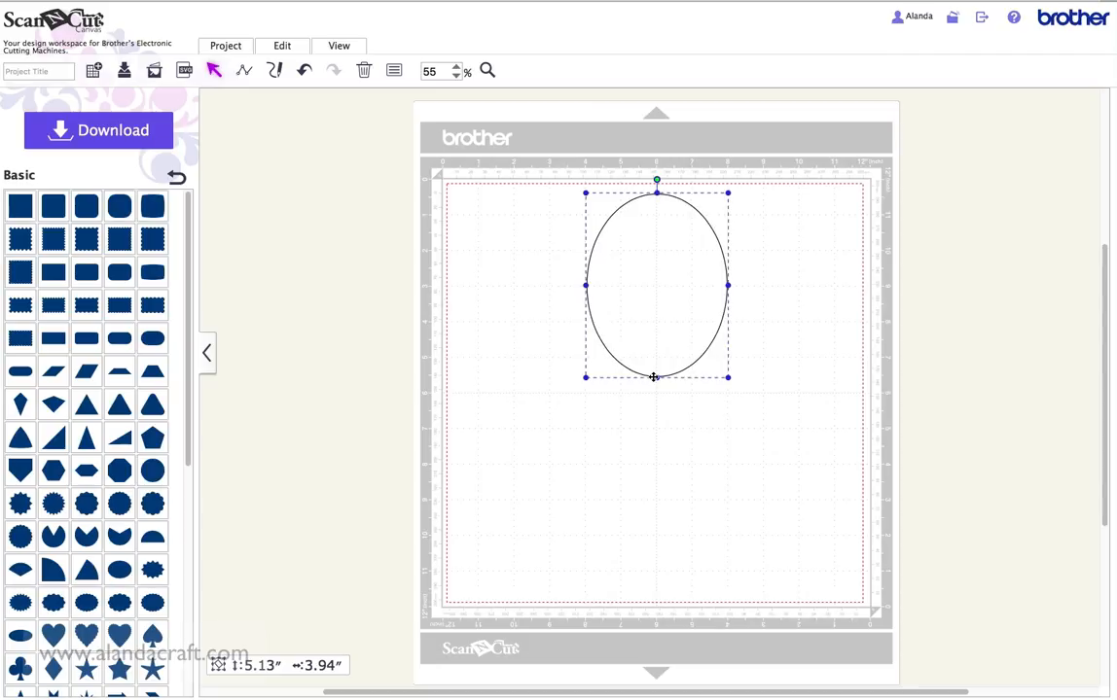
# Duplicate the oval twice, placing one overlapping copy to its right and one to its left.
pyautogui.rightClick(639, 247)
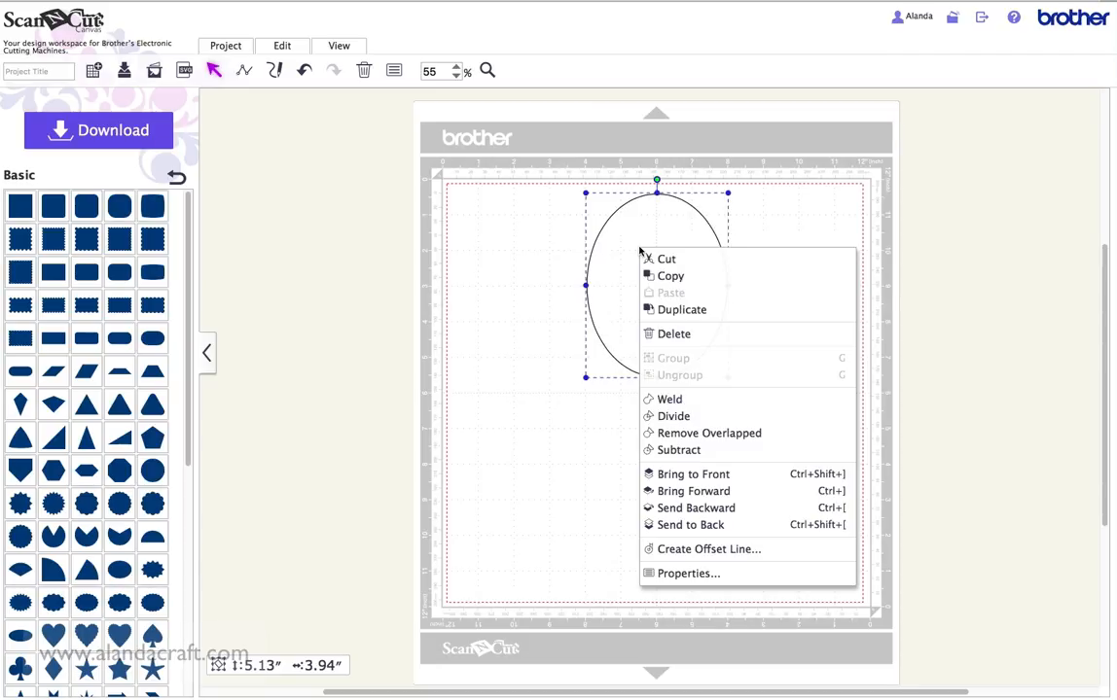
pyautogui.click(659, 310)
pyautogui.moveTo(652, 301); pyautogui.dragTo(677, 288)
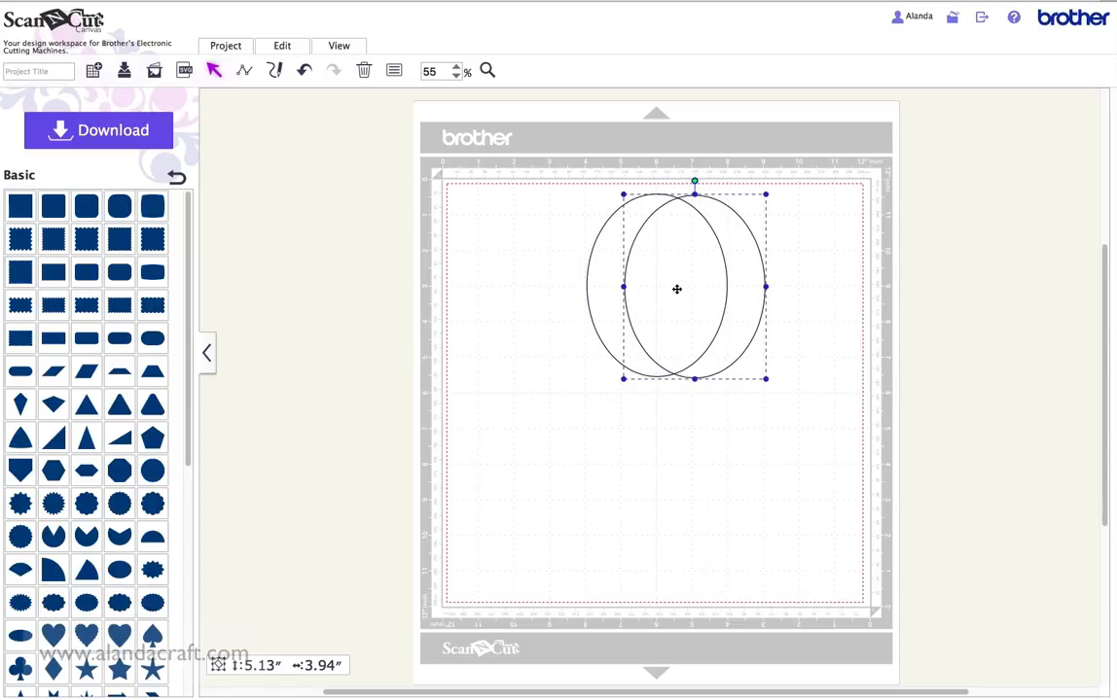
pyautogui.rightClick(672, 272)
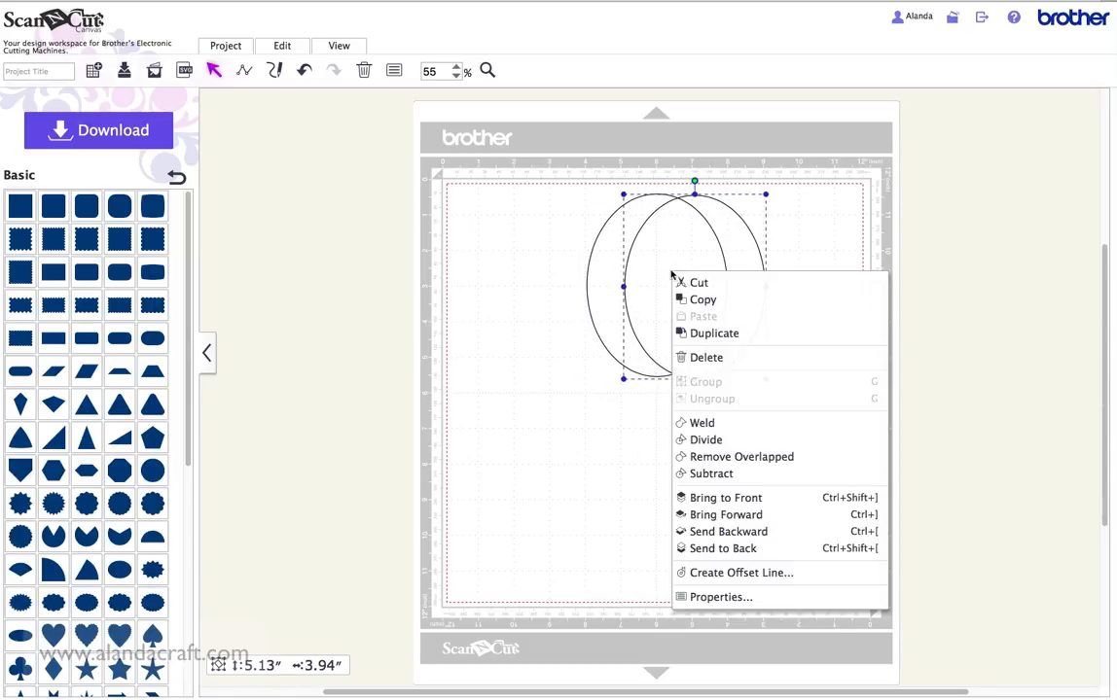
pyautogui.click(720, 335)
pyautogui.moveTo(694, 299); pyautogui.dragTo(598, 286)
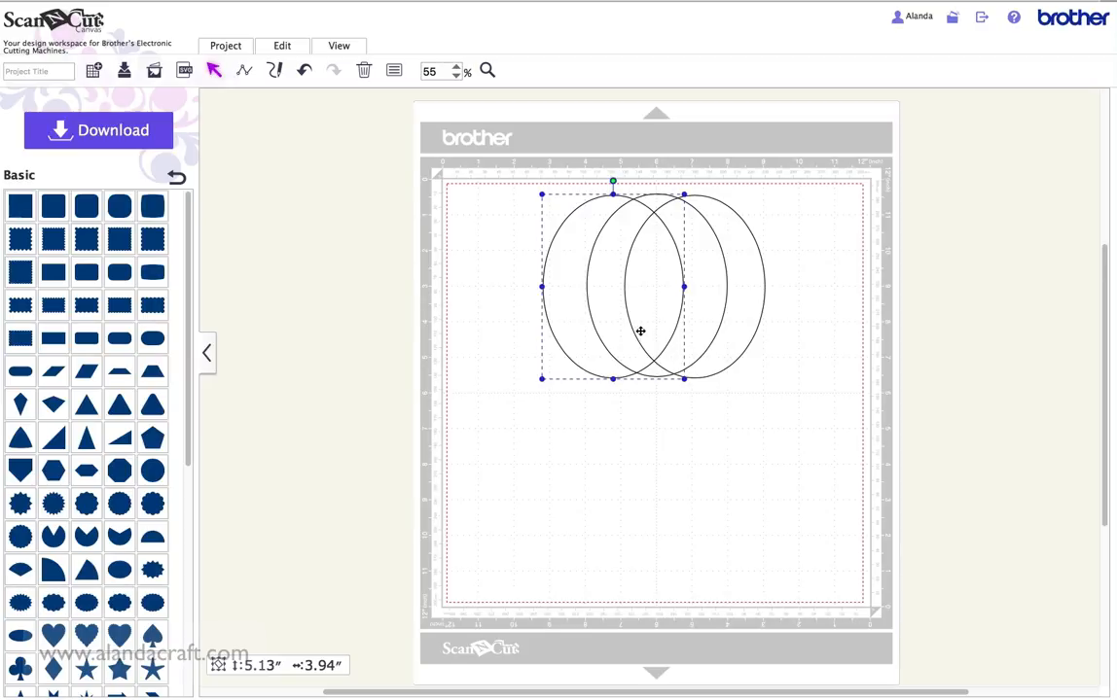
# Space the three overlapping ovals evenly, centring them on the 5, 6 and 7 inch ruler marks with their tops roughly level.
pyautogui.click(457, 68)
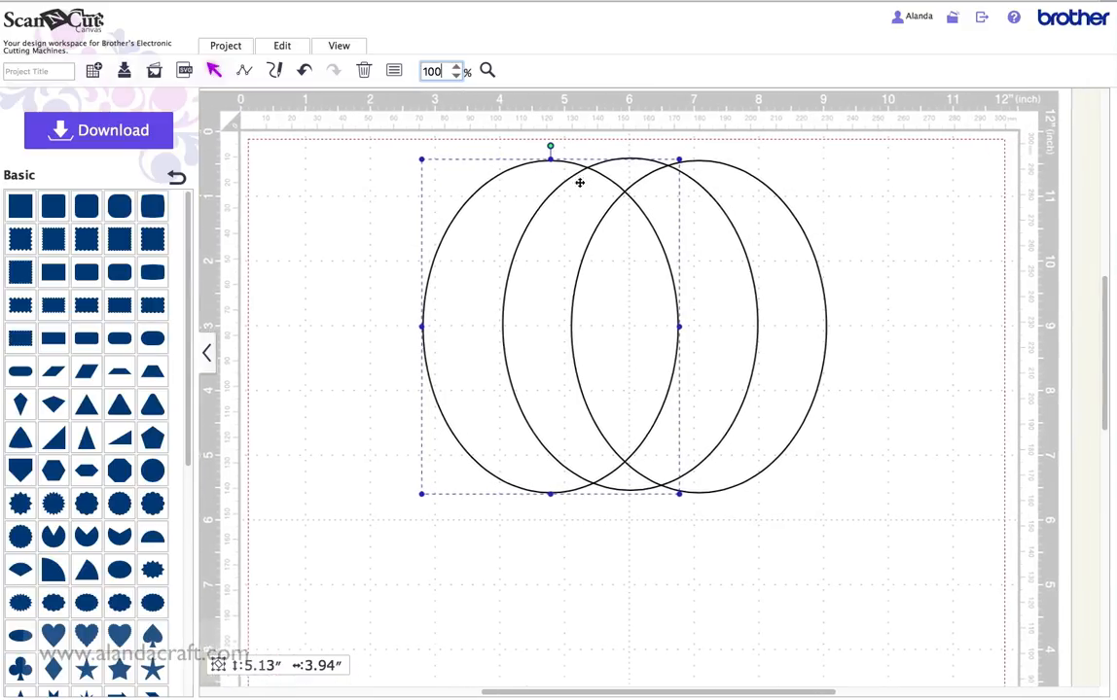
pyautogui.click(559, 163)
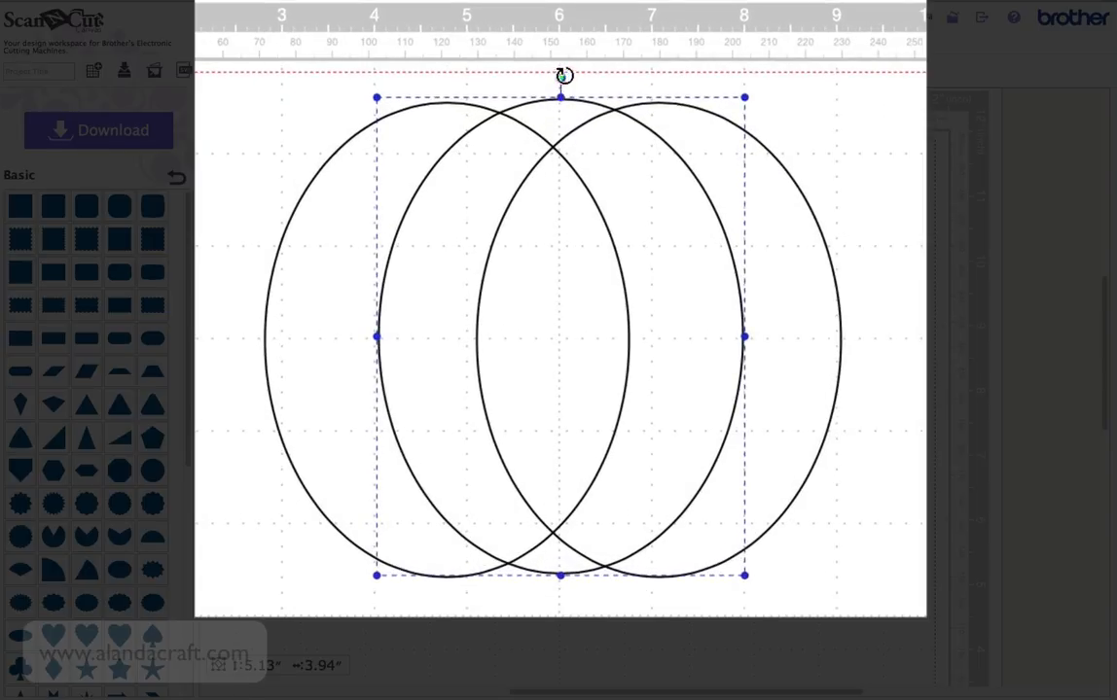
pyautogui.moveTo(558, 115); pyautogui.dragTo(722, 152)
pyautogui.click(501, 152)
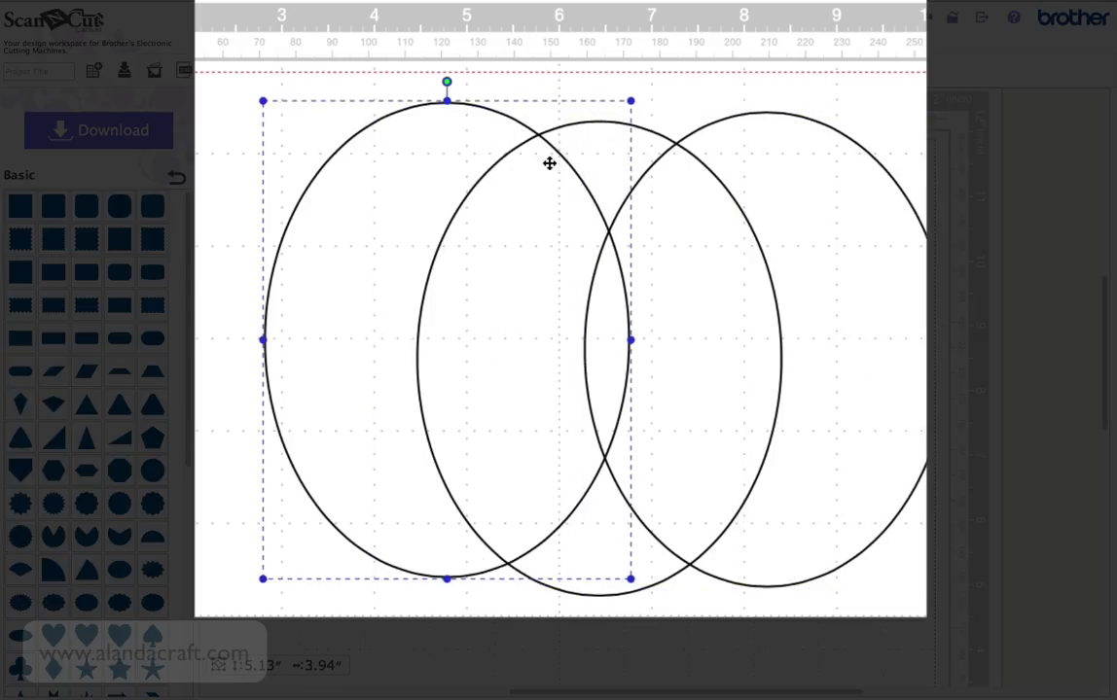
pyautogui.moveTo(567, 163)
pyautogui.mouseDown()
pyautogui.moveTo(382, 142)
pyautogui.moveTo(553, 149)
pyautogui.mouseUp()
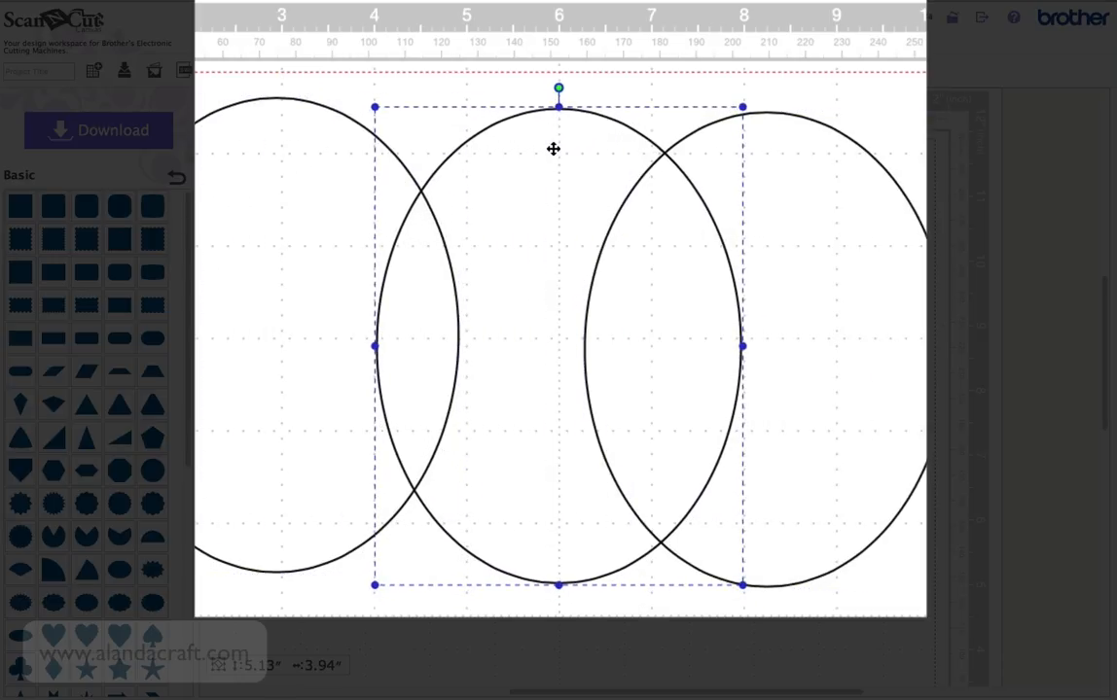
pyautogui.click(233, 184)
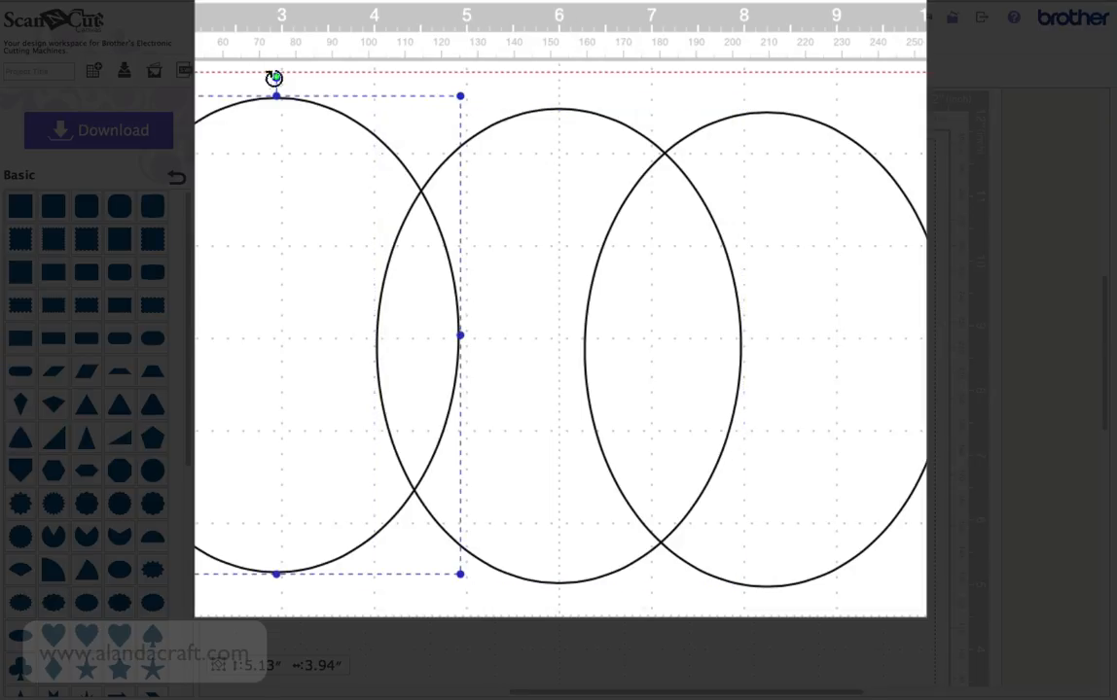
pyautogui.moveTo(285, 170); pyautogui.dragTo(326, 182)
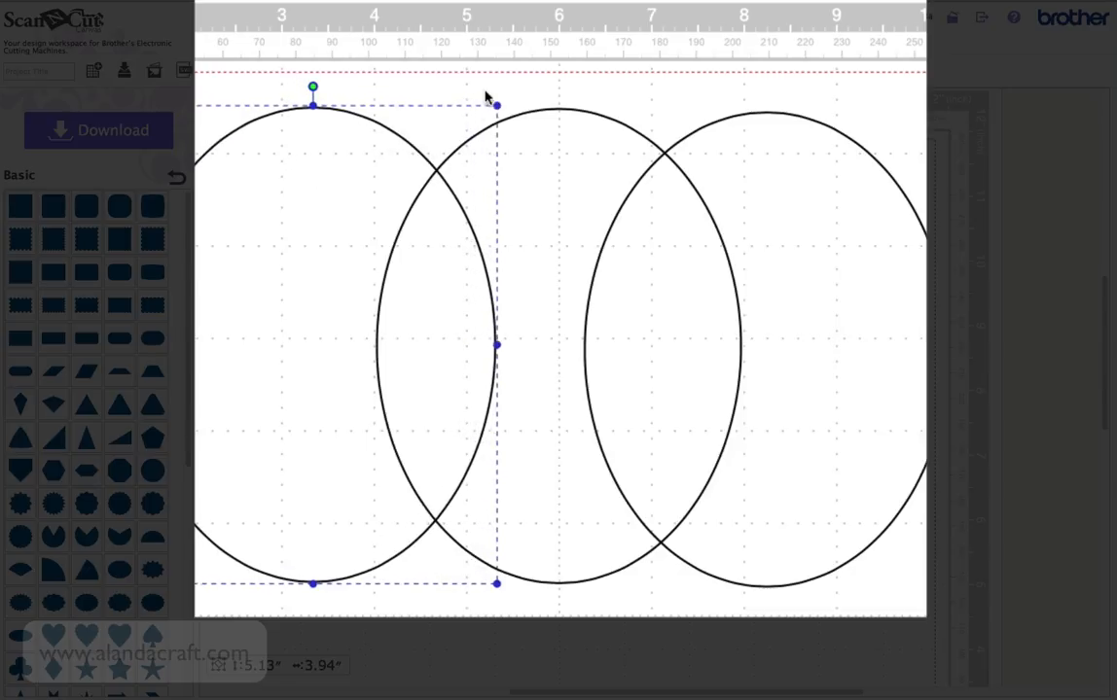
pyautogui.moveTo(265, 155); pyautogui.dragTo(411, 153)
pyautogui.moveTo(785, 196); pyautogui.dragTo(668, 200)
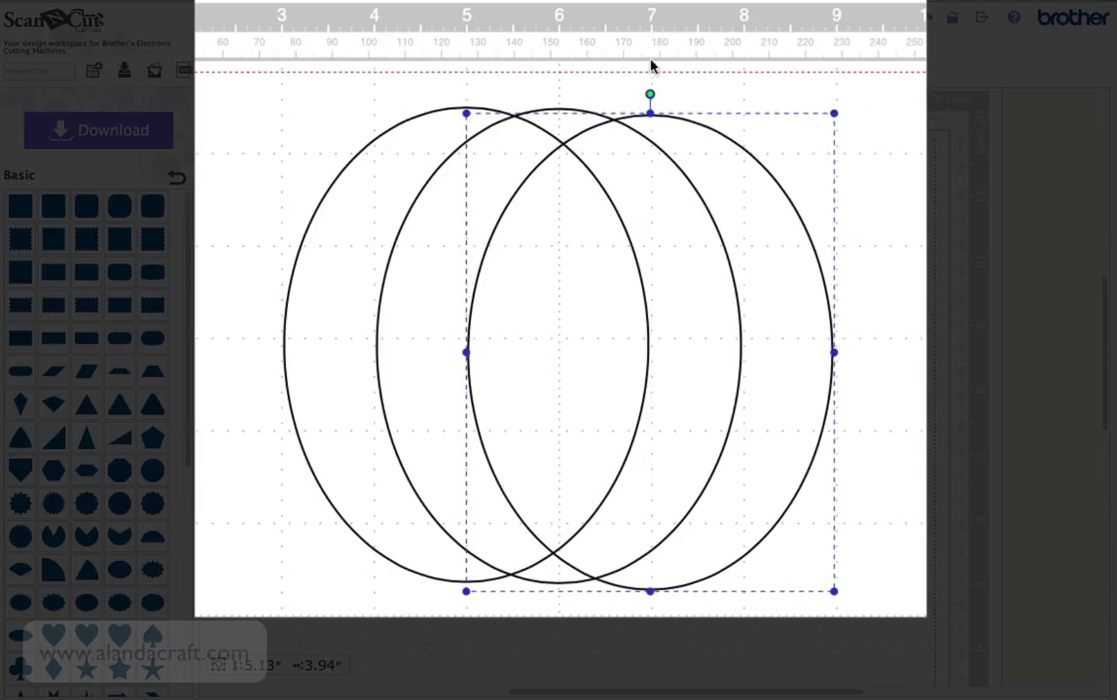
pyautogui.moveTo(663, 148); pyautogui.dragTo(664, 144)
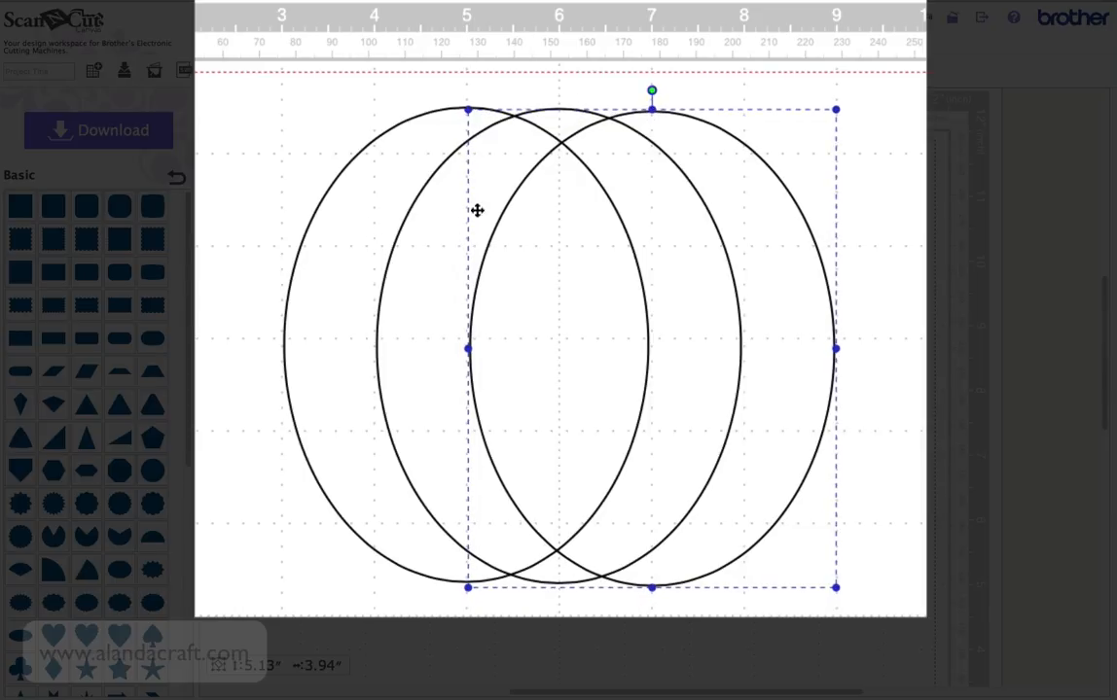
# Duplicate the leftmost oval, shorten the copy to about 4.72 inches tall, and place it overlapping on the outer left side.
pyautogui.click(315, 209)
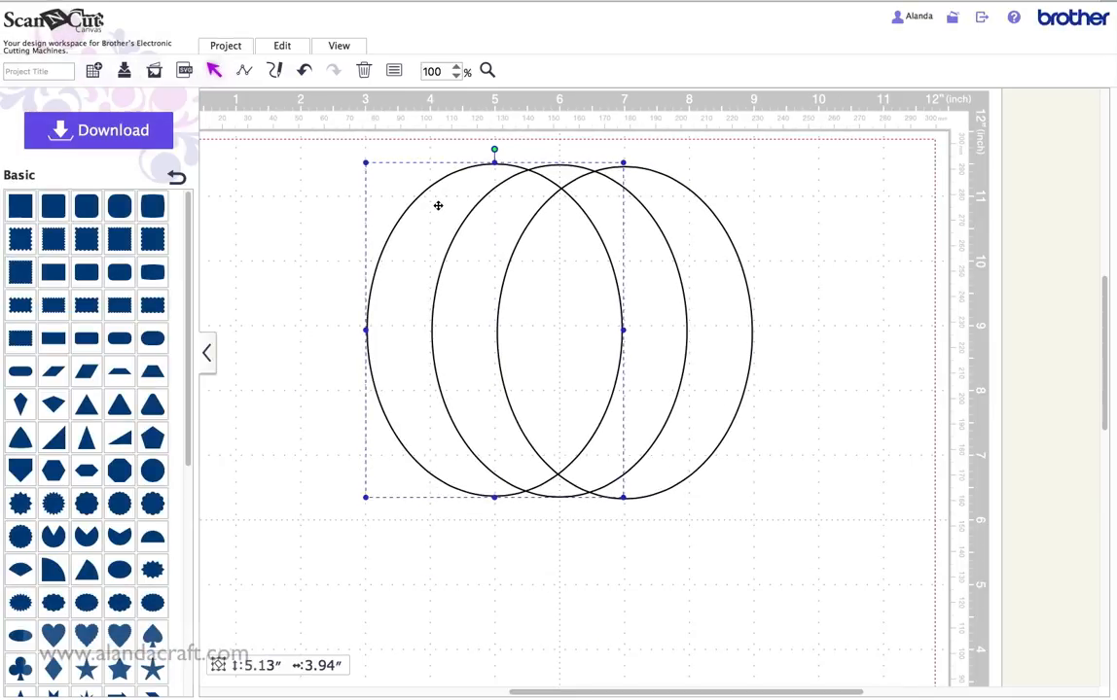
pyautogui.rightClick(437, 205)
pyautogui.click(491, 268)
pyautogui.moveTo(497, 274); pyautogui.dragTo(394, 265)
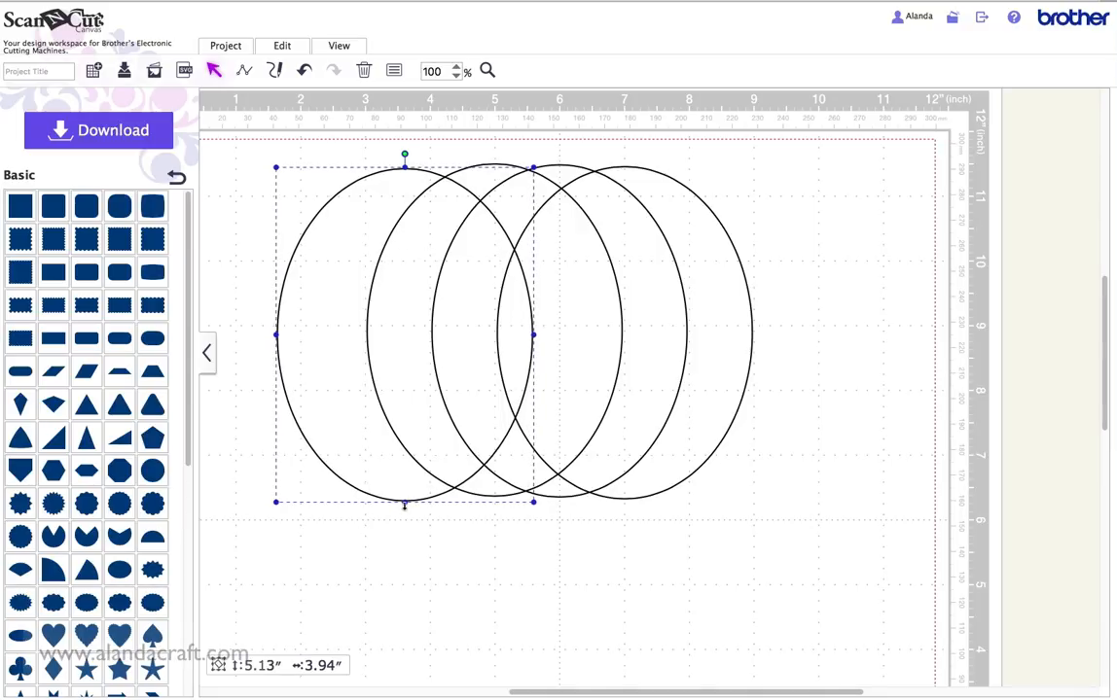
pyautogui.moveTo(405, 505); pyautogui.dragTo(405, 477)
pyautogui.moveTo(407, 328); pyautogui.dragTo(440, 339)
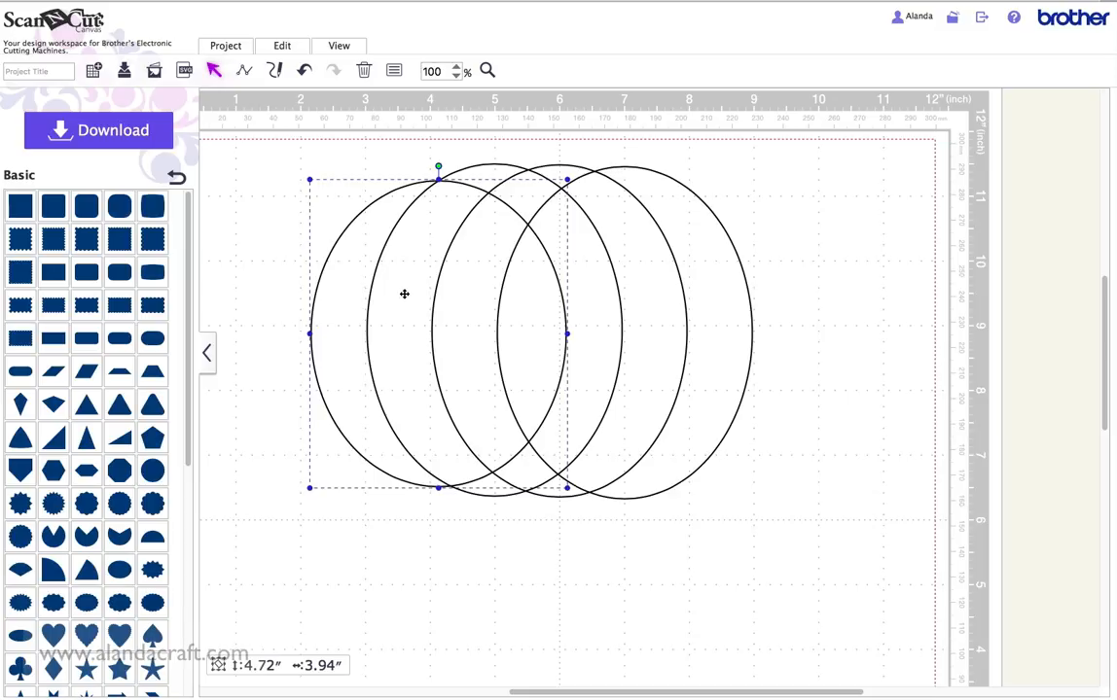
# Duplicate the shorter oval and place the copy overlapping the right end of the row.
pyautogui.rightClick(405, 294)
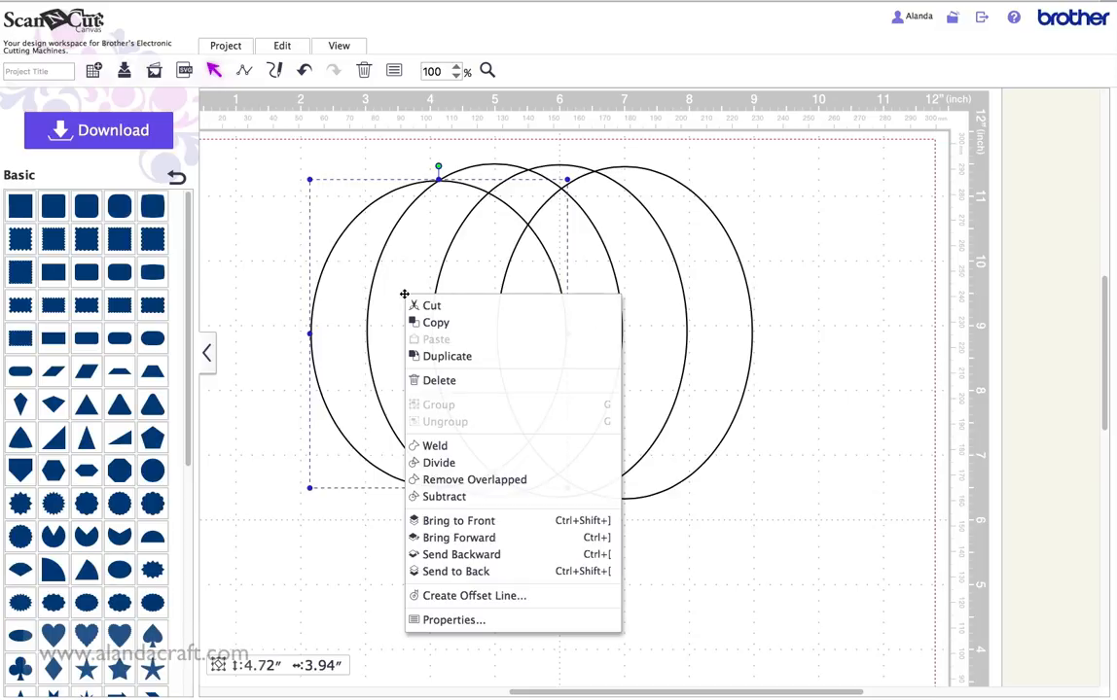
pyautogui.click(444, 357)
pyautogui.moveTo(404, 306); pyautogui.dragTo(665, 296)
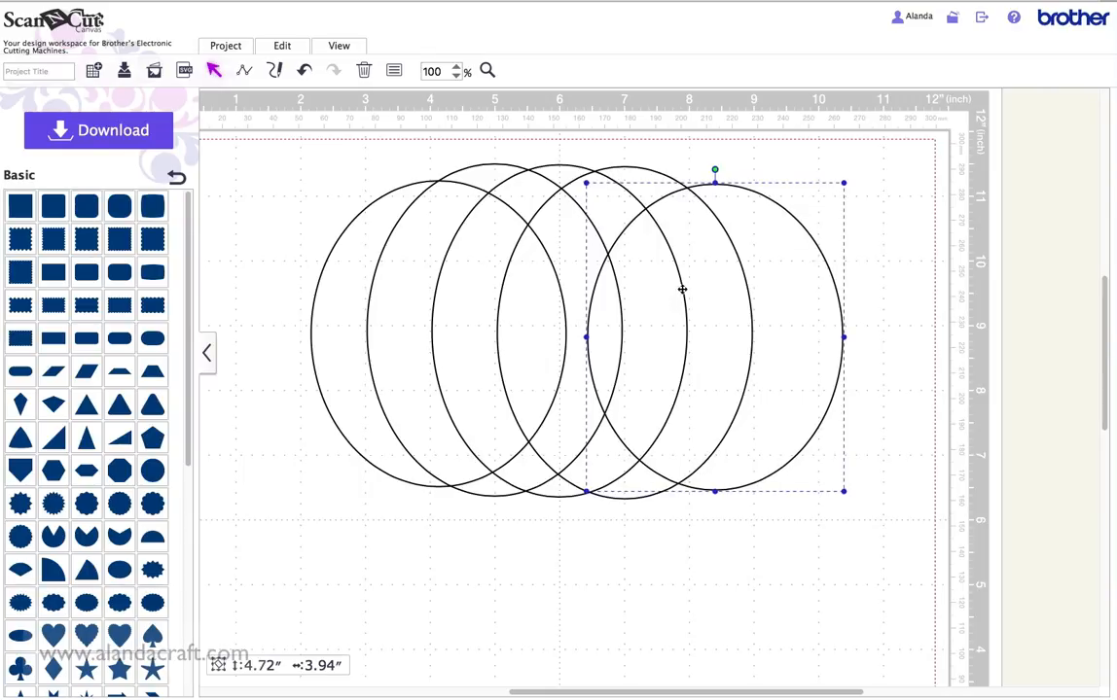
# Align the two shorter outer ovals so their centres sit on the 4 and 8 inch ruler marks.
pyautogui.scroll(1, 394, 273)
pyautogui.click(371, 264)
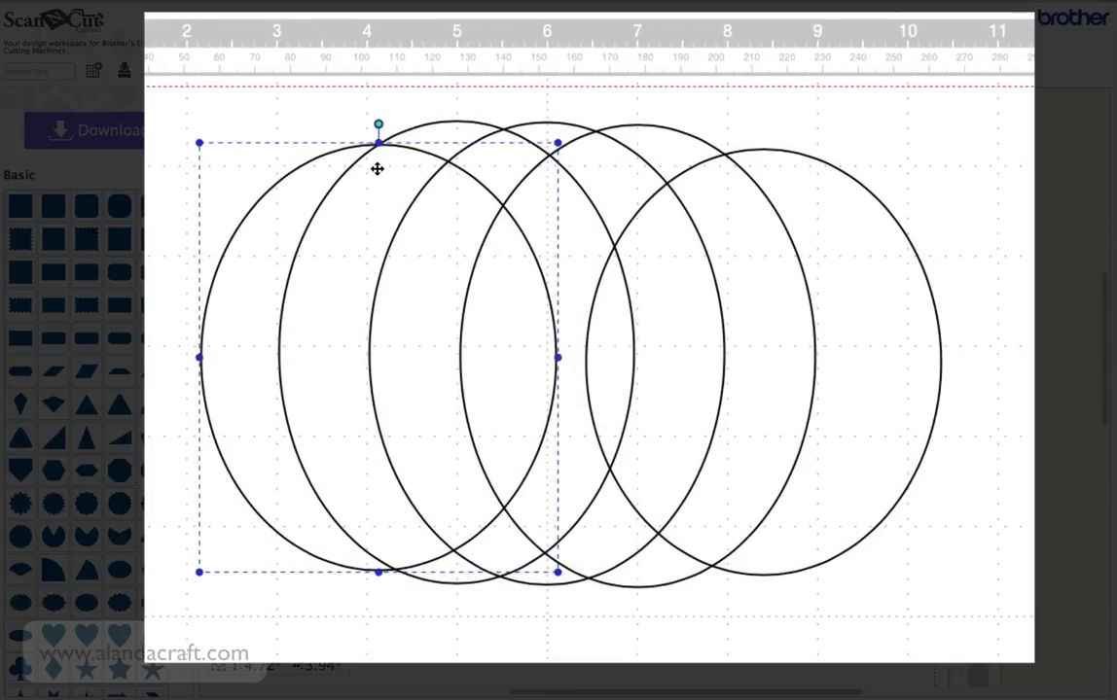
pyautogui.moveTo(387, 166); pyautogui.dragTo(377, 165)
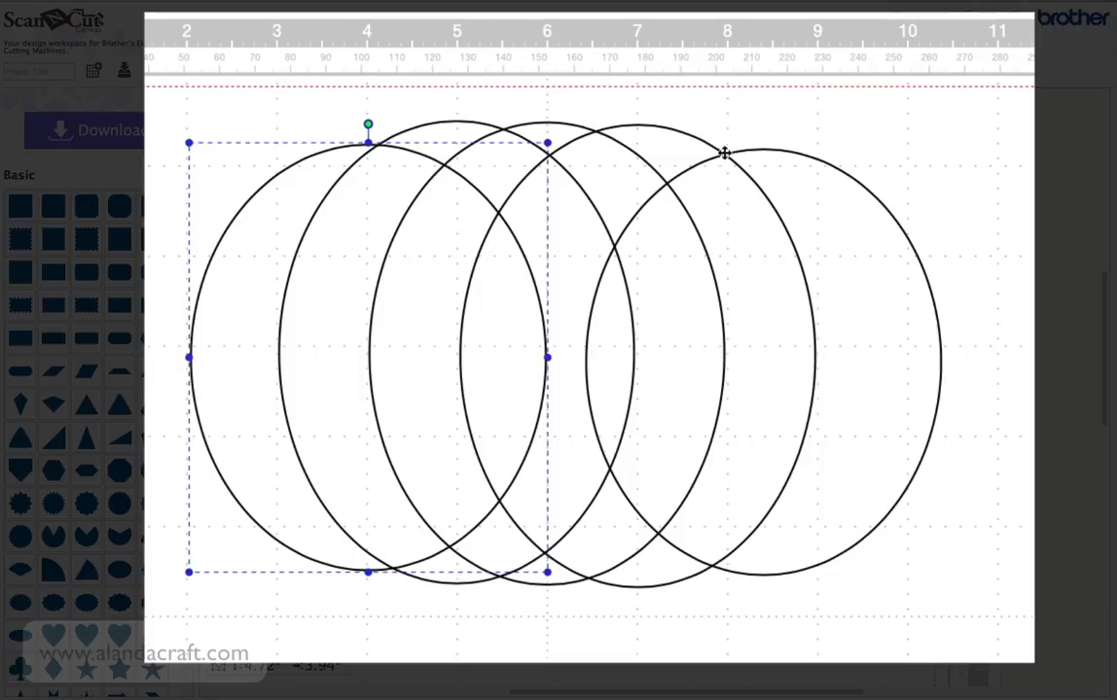
pyautogui.moveTo(843, 199); pyautogui.dragTo(806, 202)
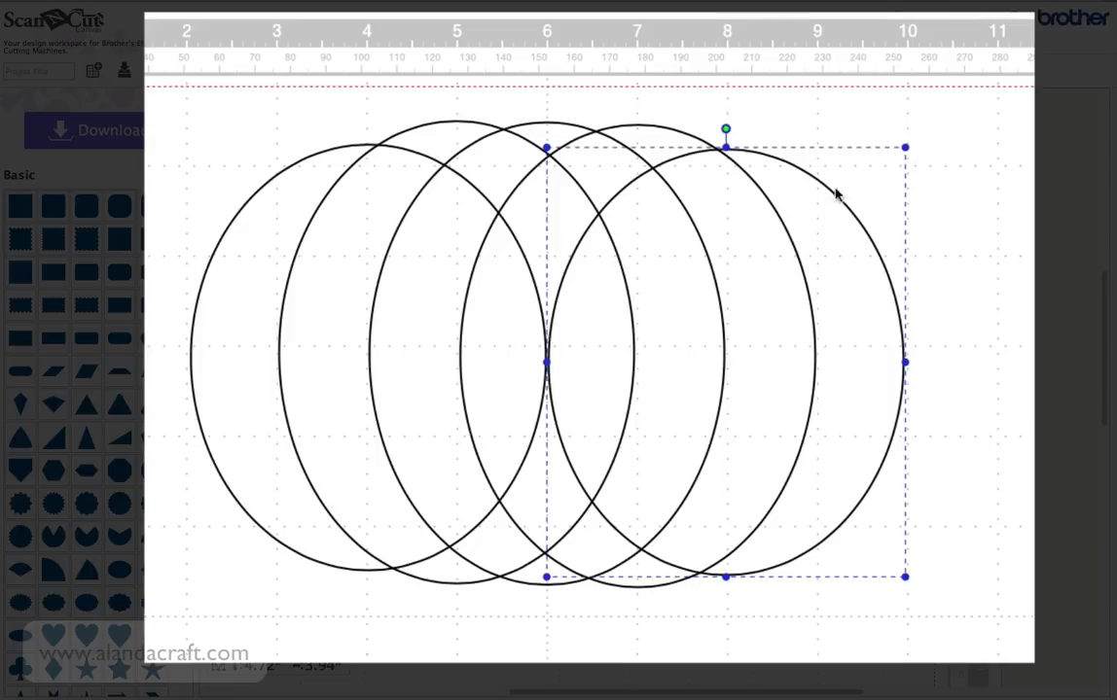
pyautogui.moveTo(813, 190); pyautogui.dragTo(813, 190)
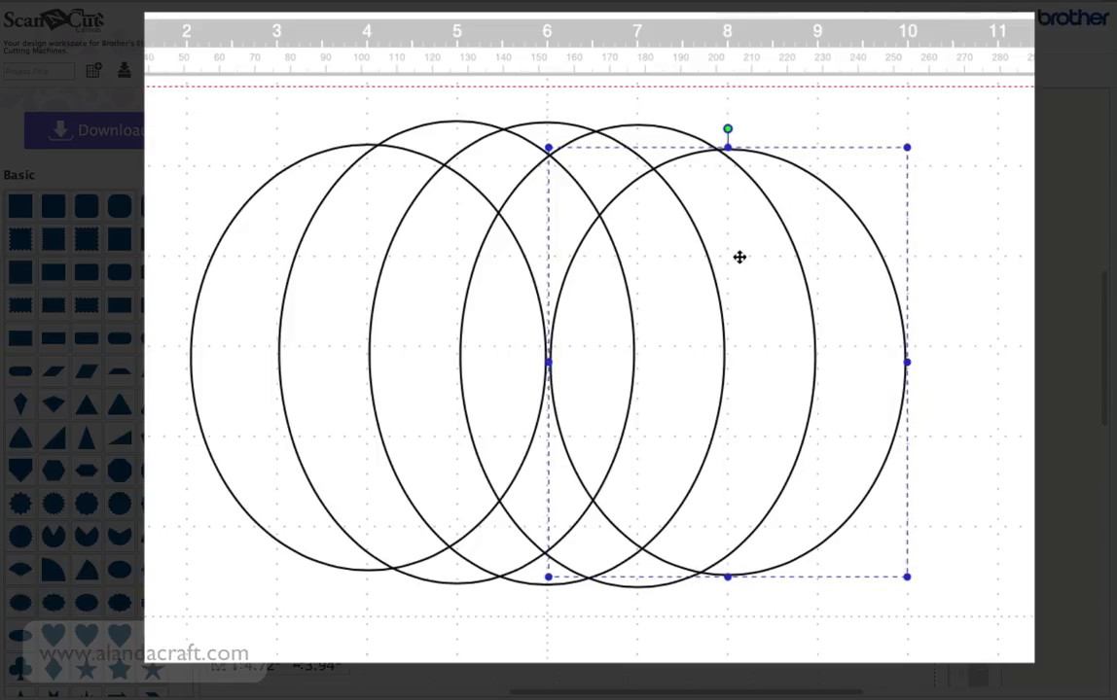
pyautogui.click(986, 304)
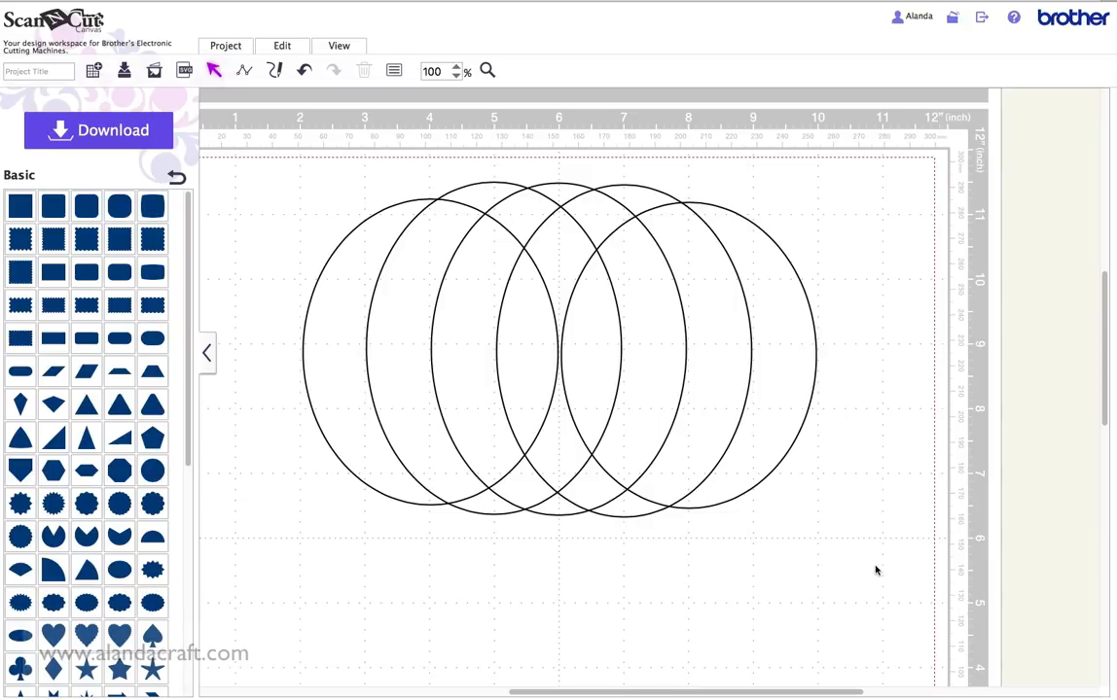
# Select all five overlapping ovals and weld them into a single pumpkin outline.
pyautogui.moveTo(874, 566); pyautogui.dragTo(234, 146)
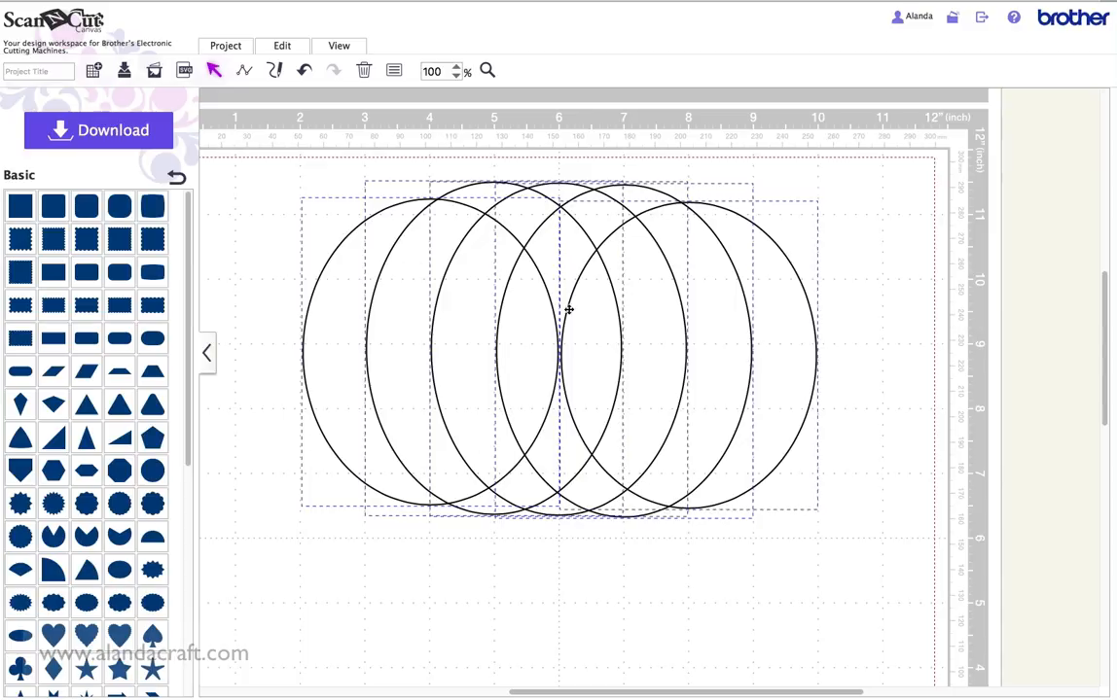
pyautogui.rightClick(644, 290)
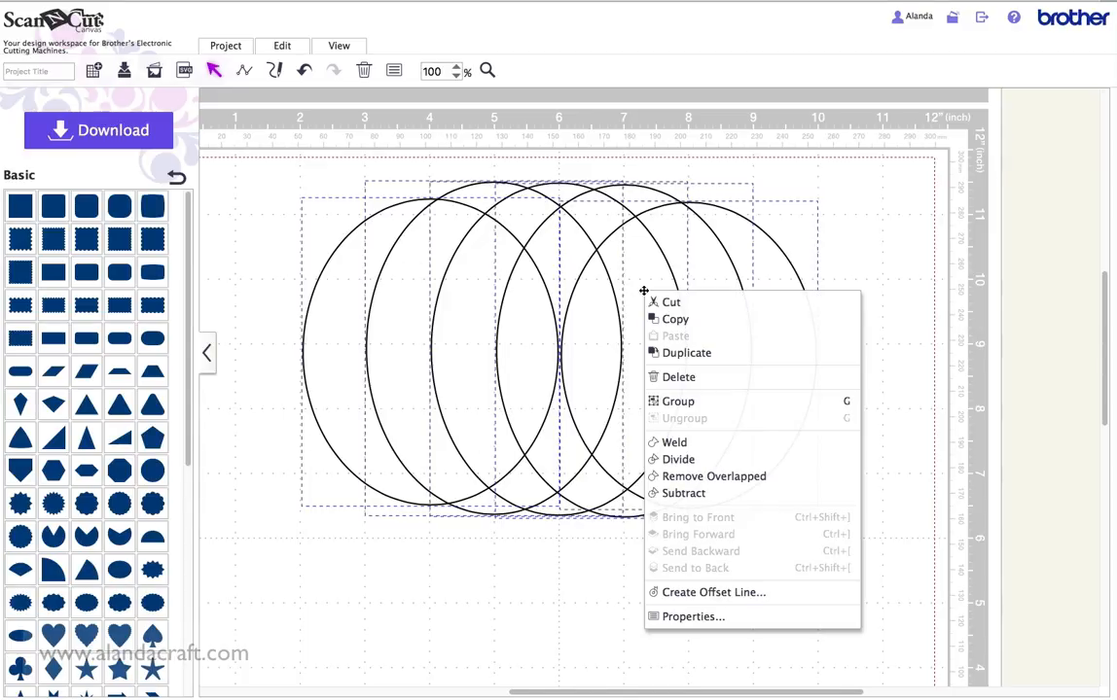
pyautogui.click(692, 445)
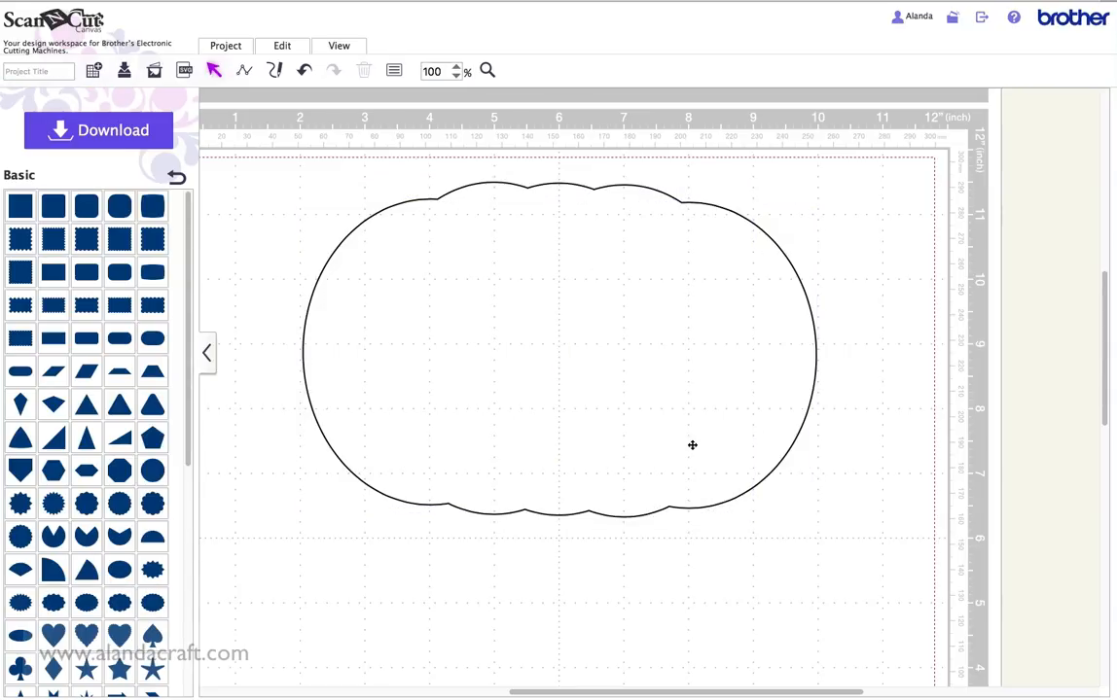
# Resize the pumpkin outline to about 5.92 inches tall by 7.43 inches wide and move it toward the mat's upper-left corner.
pyautogui.click(550, 340)
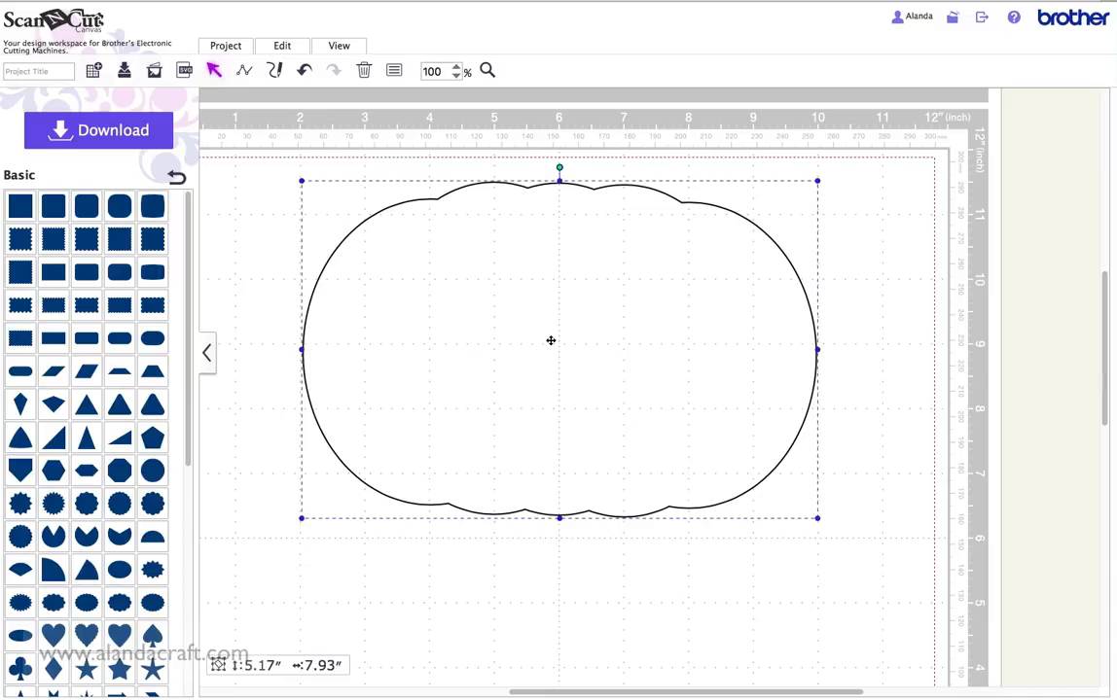
pyautogui.moveTo(560, 521); pyautogui.dragTo(560, 568)
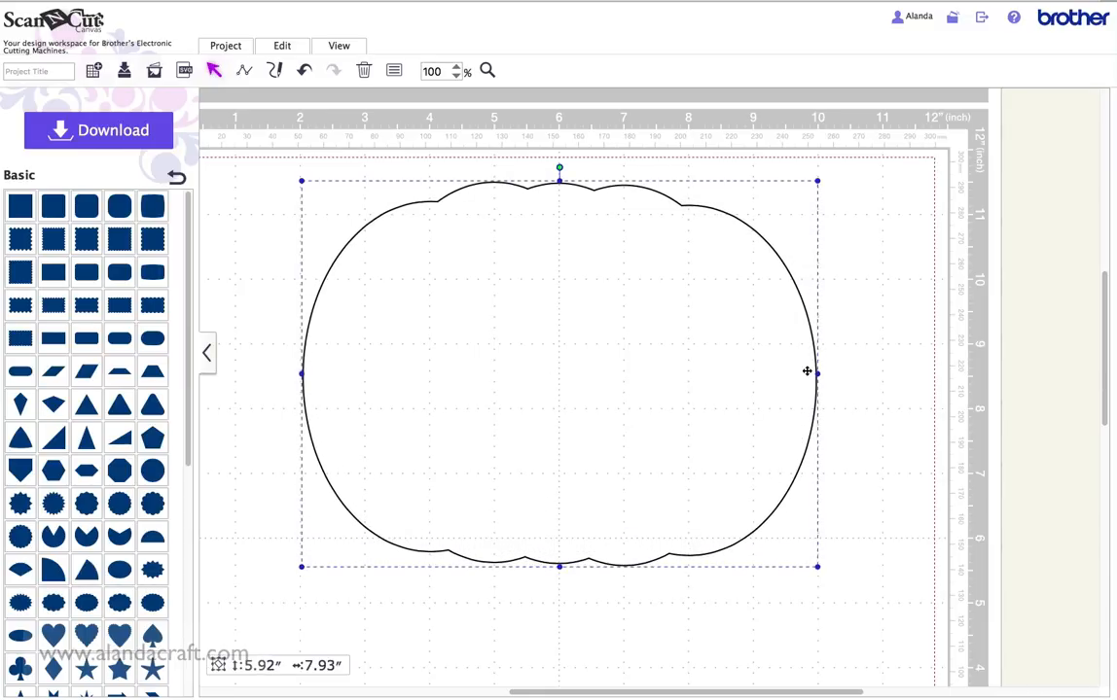
pyautogui.moveTo(819, 374); pyautogui.dragTo(788, 375)
pyautogui.moveTo(536, 337); pyautogui.dragTo(499, 321)
pyautogui.hscroll(-2, 499, 321)
pyautogui.moveTo(568, 315); pyautogui.dragTo(501, 307)
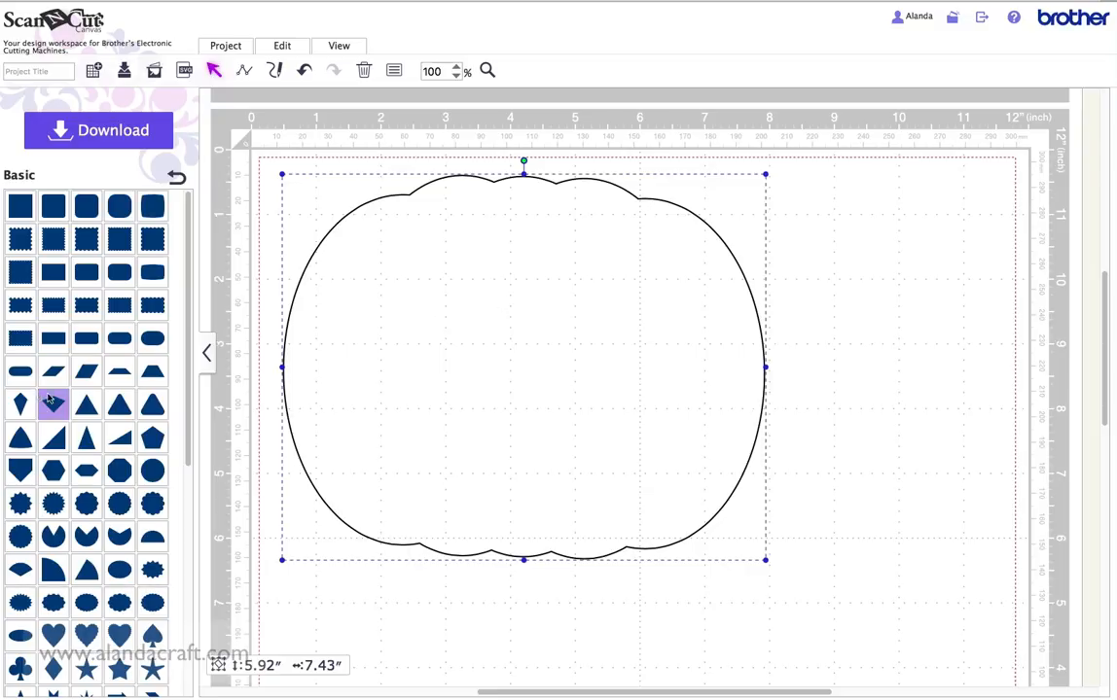
# Add a basic triangle, shrink it to about 0.79 by 0.92 inches, and place it as the pumpkin's left eye.
pyautogui.click(84, 409)
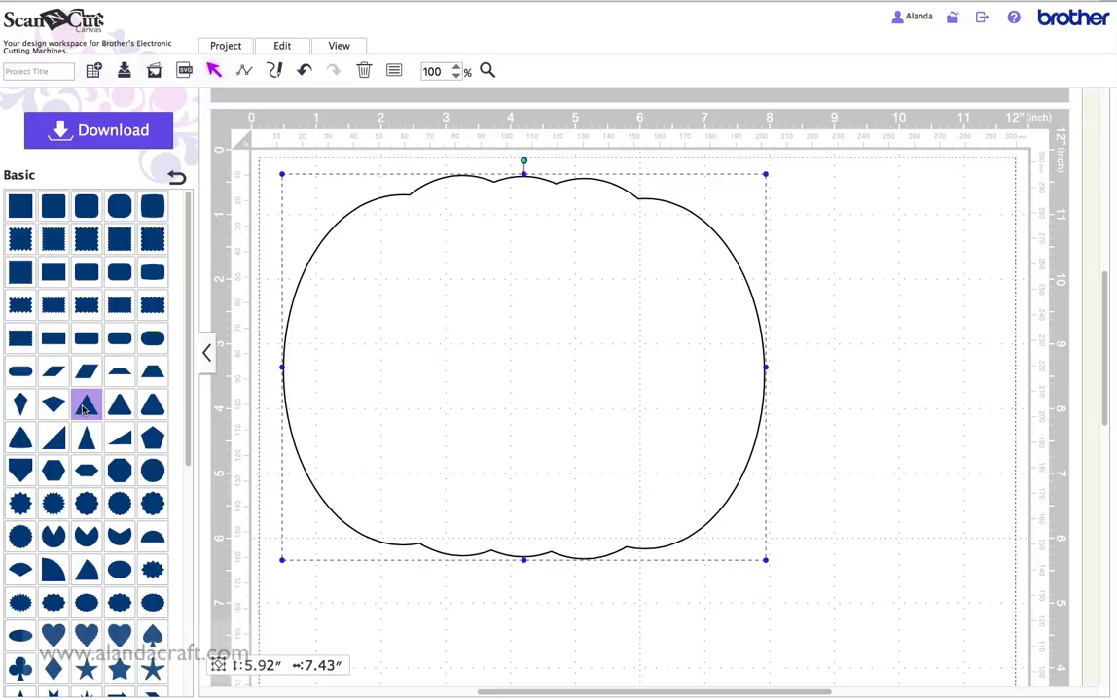
pyautogui.moveTo(394, 269); pyautogui.dragTo(499, 331)
pyautogui.moveTo(617, 212); pyautogui.dragTo(422, 360)
pyautogui.moveTo(389, 419); pyautogui.dragTo(451, 314)
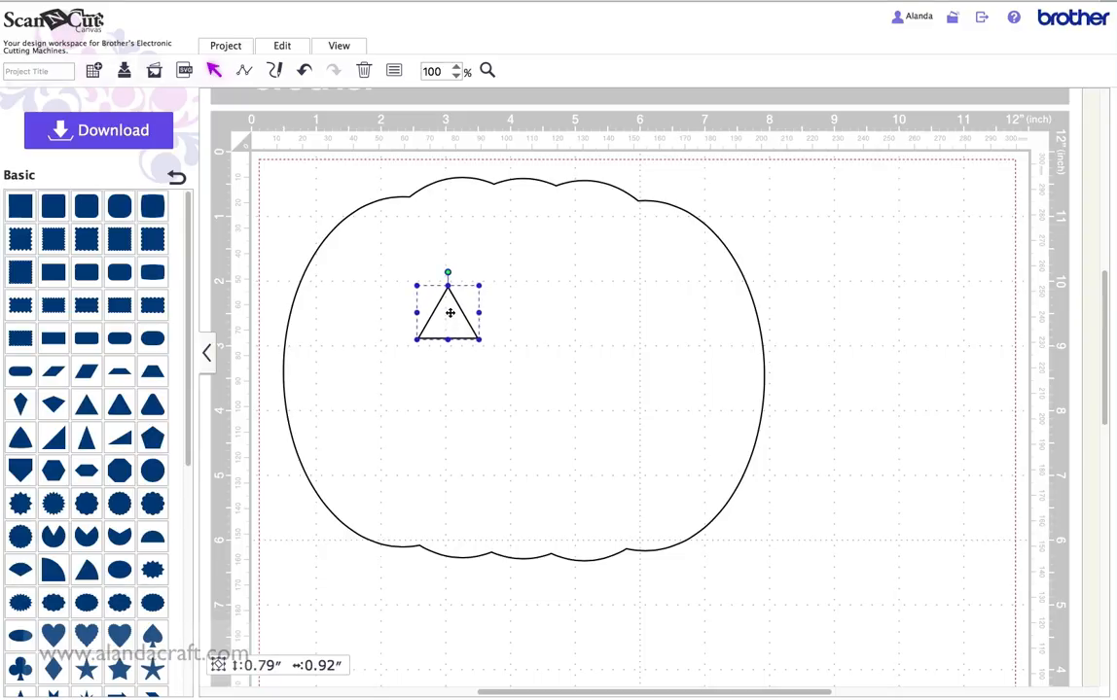
# Duplicate the triangle eye and place the copy level with it on the pumpkin's right side as the second eye.
pyautogui.rightClick(451, 312)
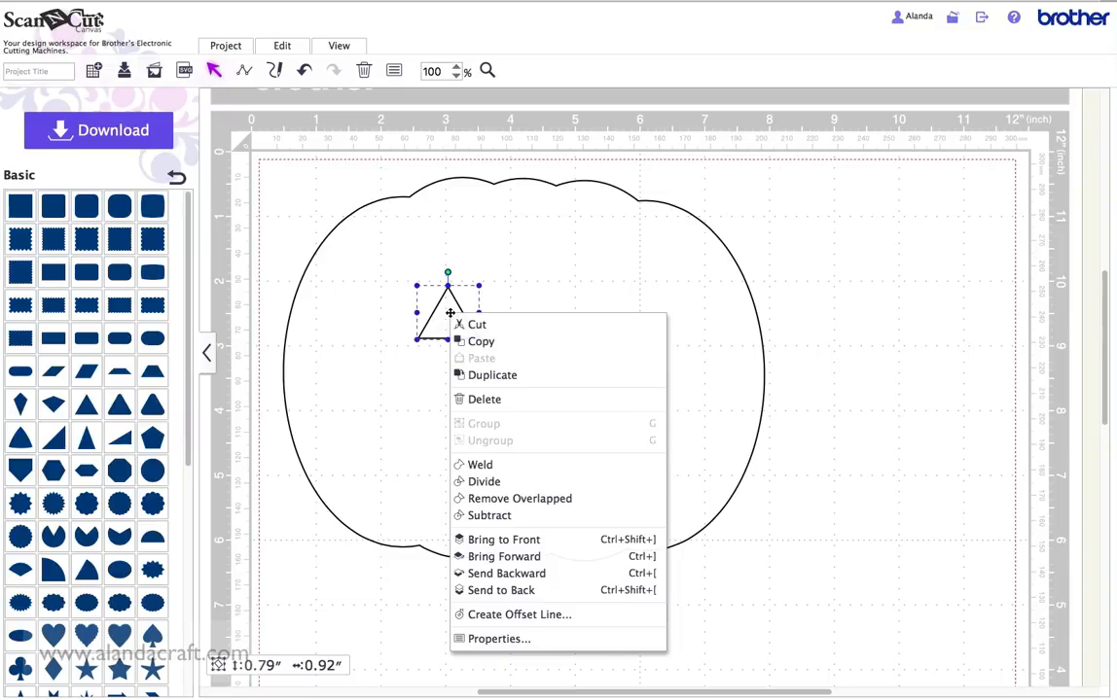
pyautogui.click(497, 379)
pyautogui.moveTo(460, 331); pyautogui.dragTo(580, 325)
pyautogui.click(449, 323)
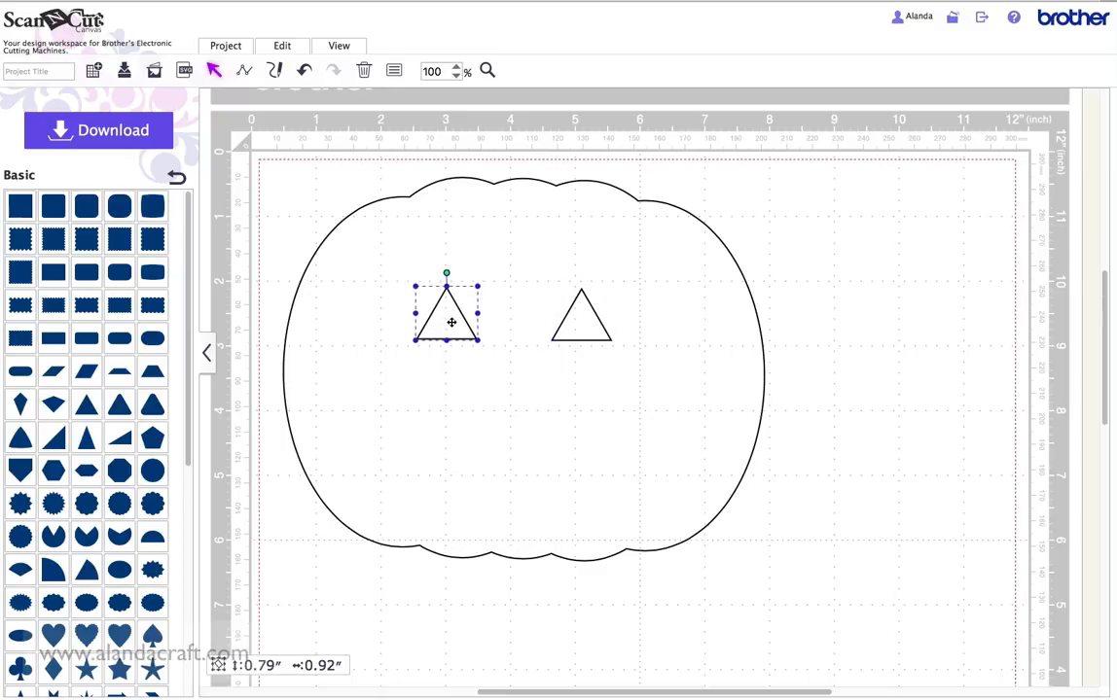
# Rotate both eye triangles in mirrored directions so a corner of each points toward the pumpkin's centre, then nudge them level.
pyautogui.click(564, 332)
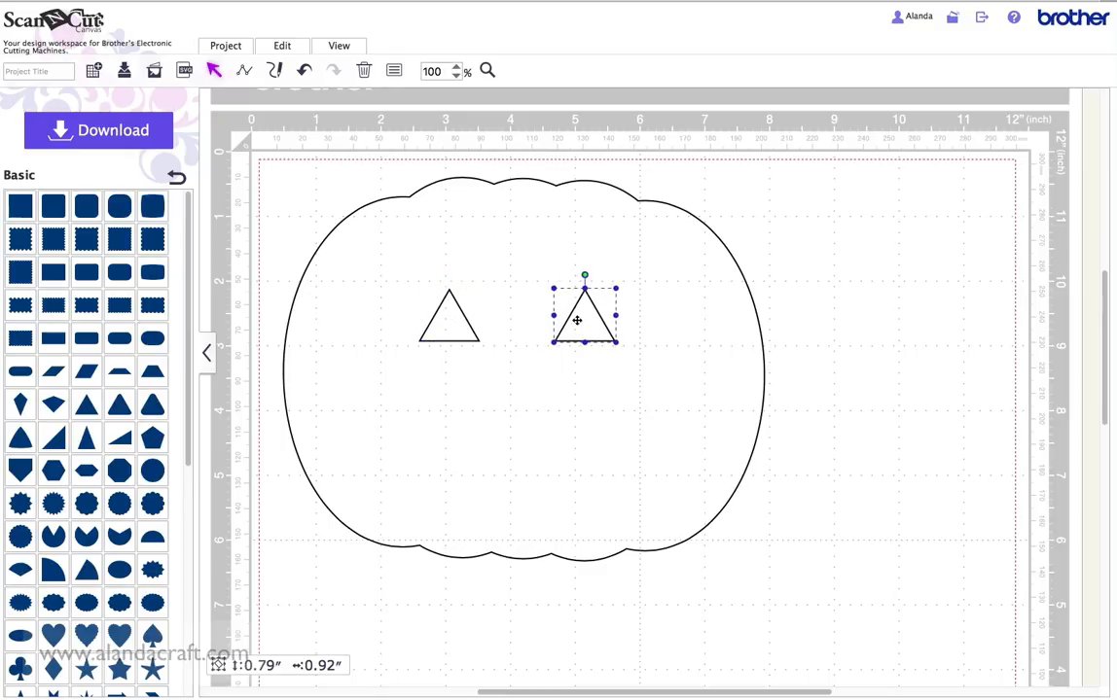
pyautogui.moveTo(586, 275); pyautogui.dragTo(603, 289)
pyautogui.click(454, 321)
pyautogui.moveTo(445, 279); pyautogui.dragTo(423, 282)
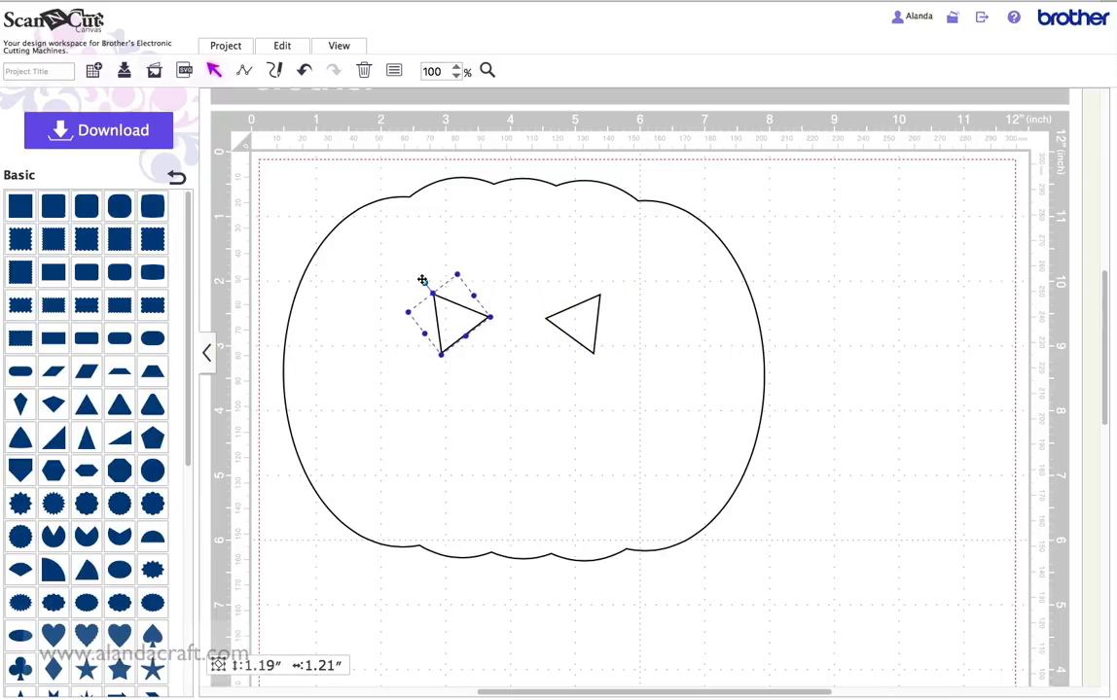
pyautogui.moveTo(583, 315); pyautogui.dragTo(586, 313)
pyautogui.moveTo(454, 321); pyautogui.dragTo(450, 319)
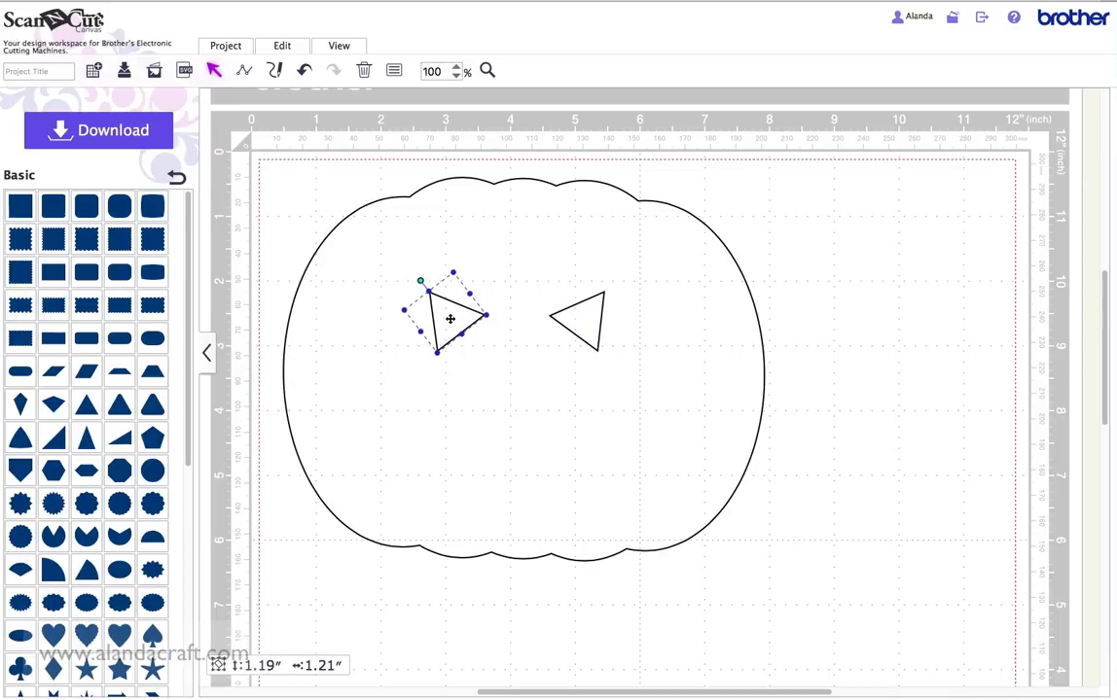
# Pull the inner corner point of each eye triangle downward and outward for an angry slant, then nudge both eyes slightly.
pyautogui.doubleClick(584, 318)
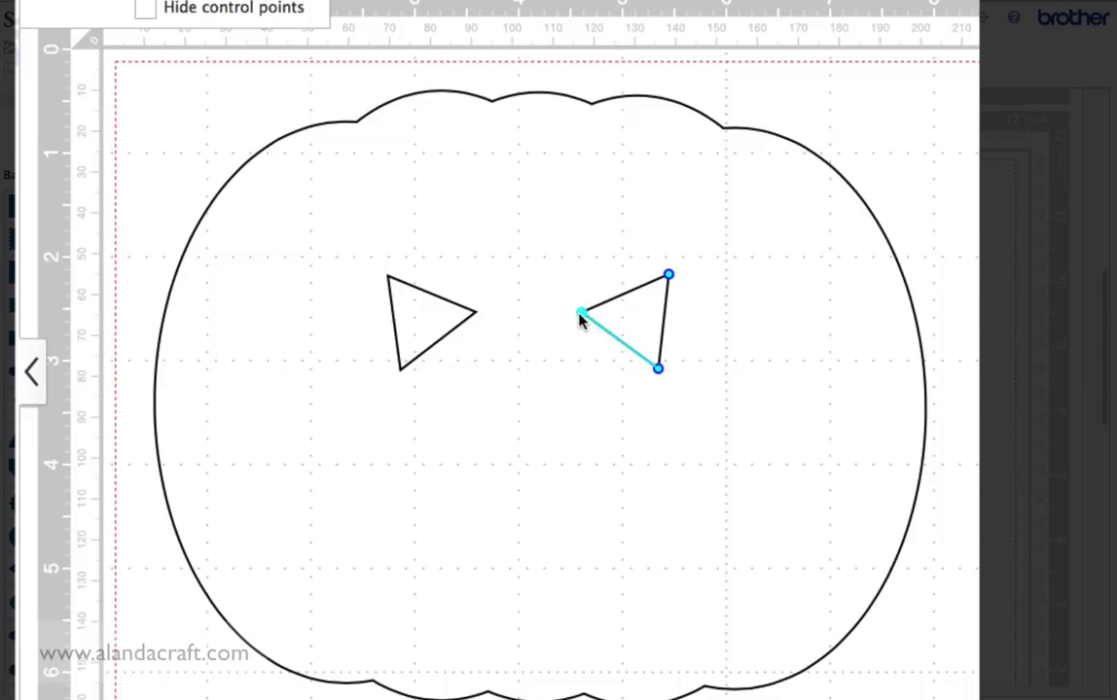
pyautogui.moveTo(581, 315); pyautogui.dragTo(572, 346)
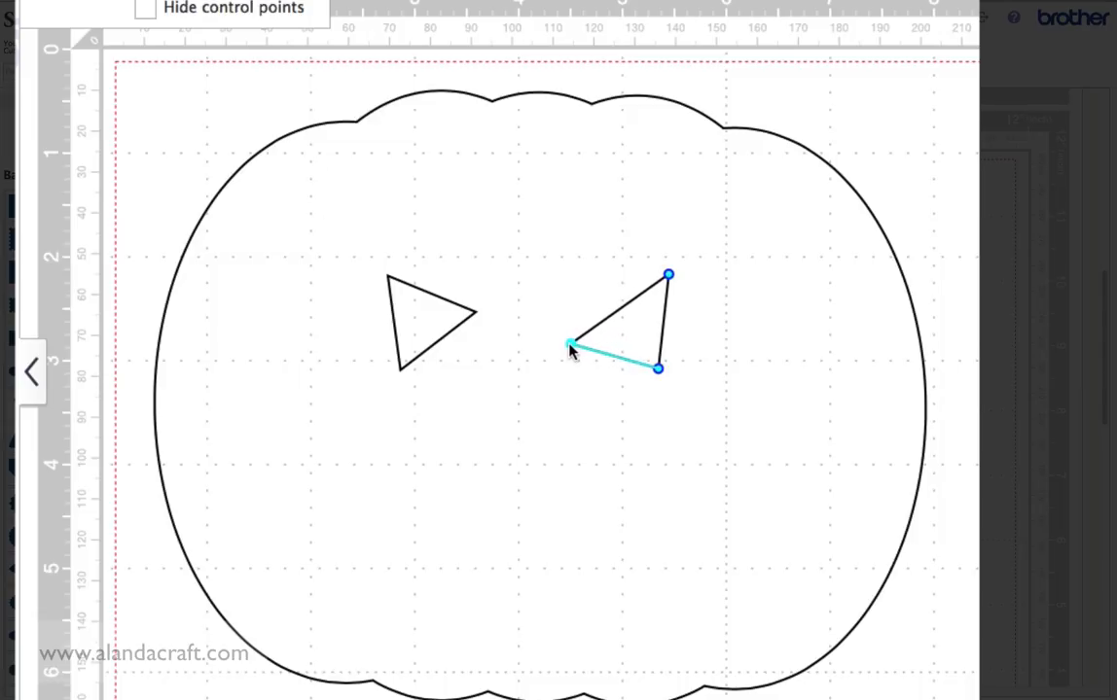
pyautogui.click(424, 313)
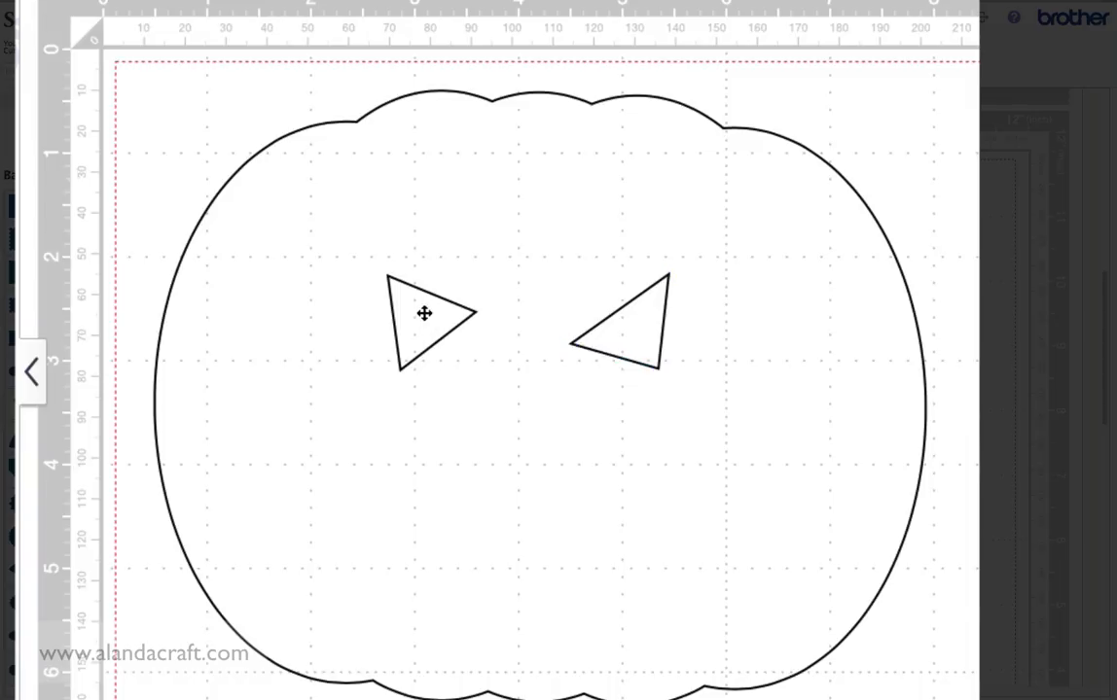
pyautogui.doubleClick(422, 314)
pyautogui.moveTo(474, 314); pyautogui.dragTo(485, 330)
pyautogui.click(444, 305)
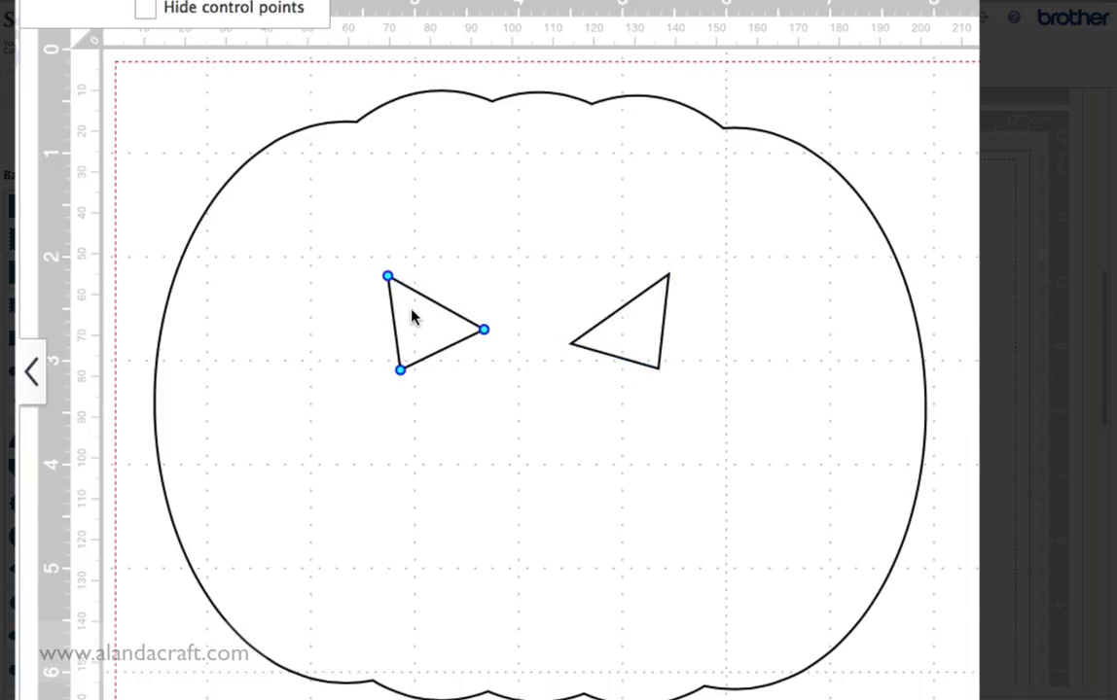
pyautogui.click(483, 270)
pyautogui.moveTo(575, 330); pyautogui.dragTo(582, 322)
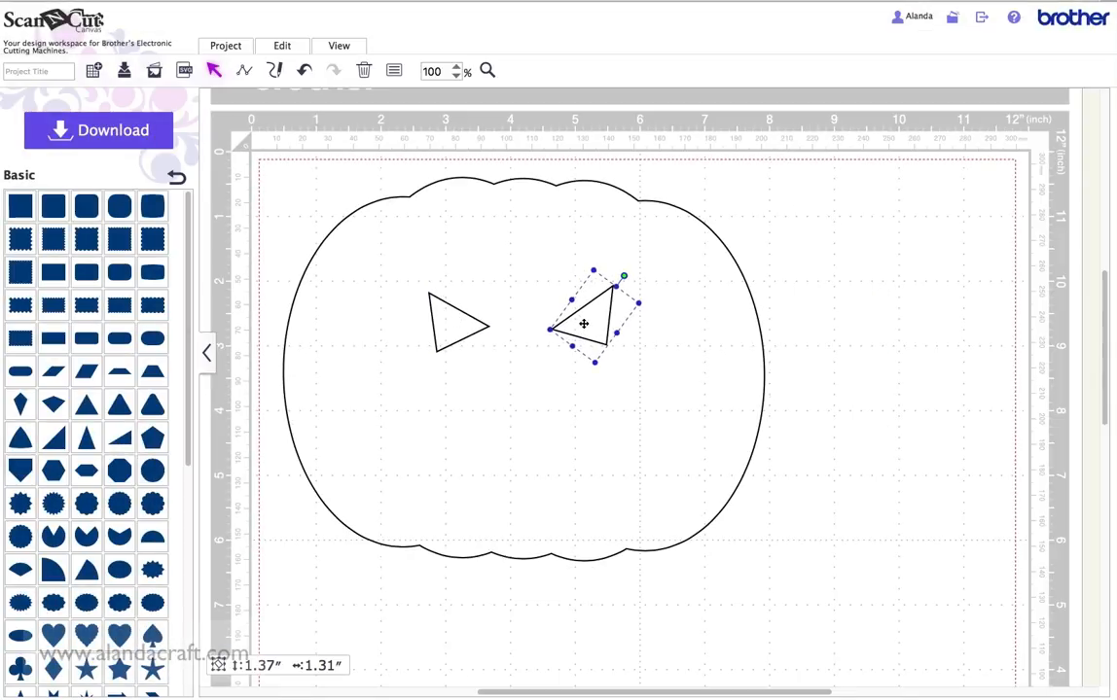
pyautogui.moveTo(466, 327); pyautogui.dragTo(461, 323)
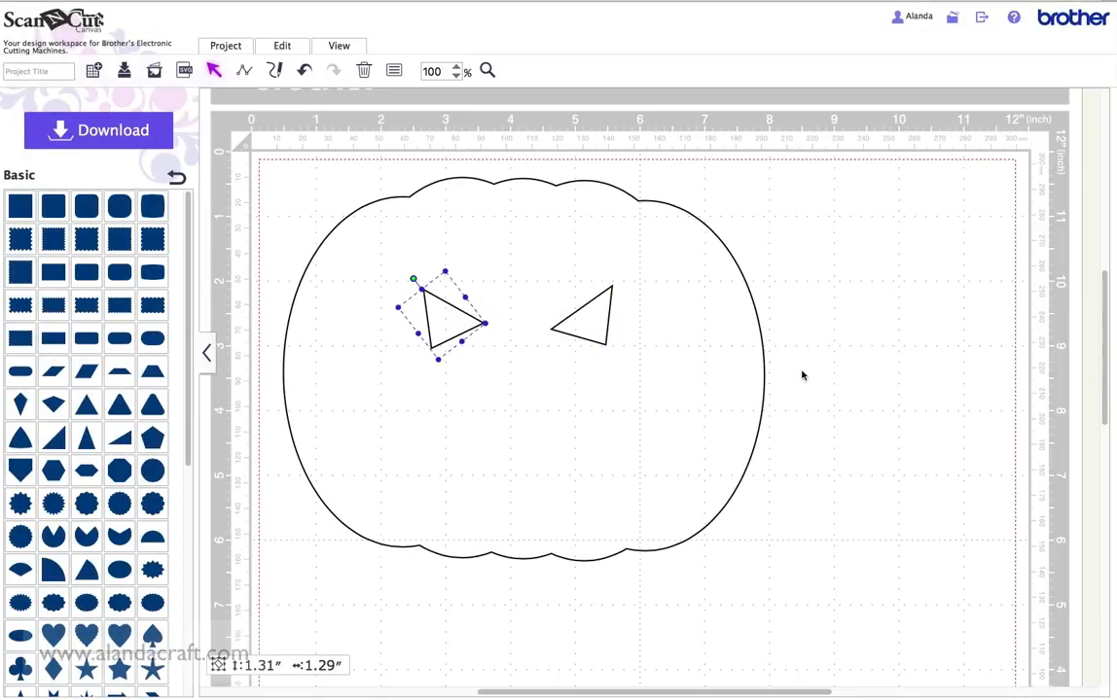
# Add a basic triangle, shrink it to about 0.62 by 0.72 inches, and place it between and below the eyes as the nose.
pyautogui.click(86, 407)
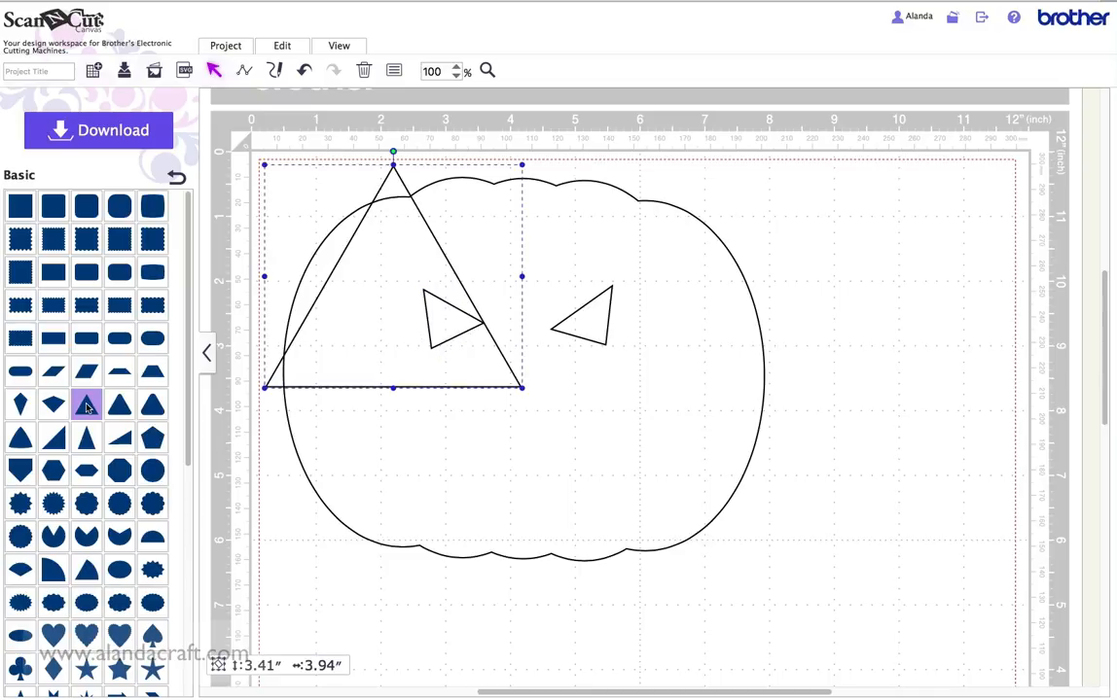
pyautogui.moveTo(450, 345); pyautogui.dragTo(518, 383)
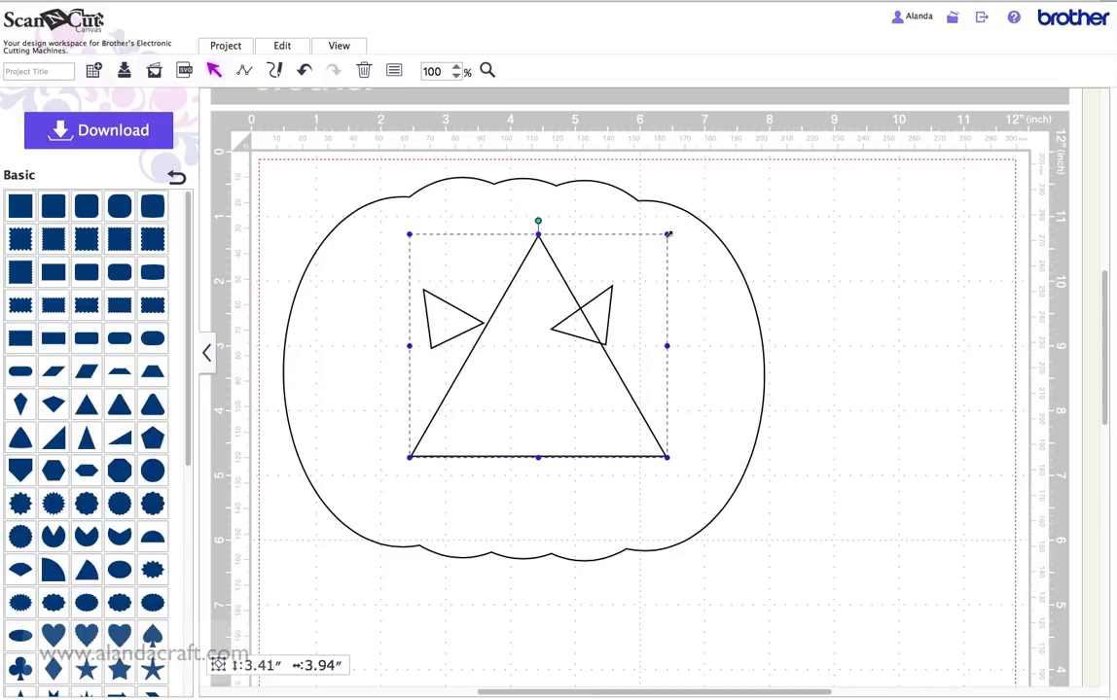
pyautogui.moveTo(667, 235); pyautogui.dragTo(536, 354)
pyautogui.moveTo(496, 389); pyautogui.dragTo(490, 394)
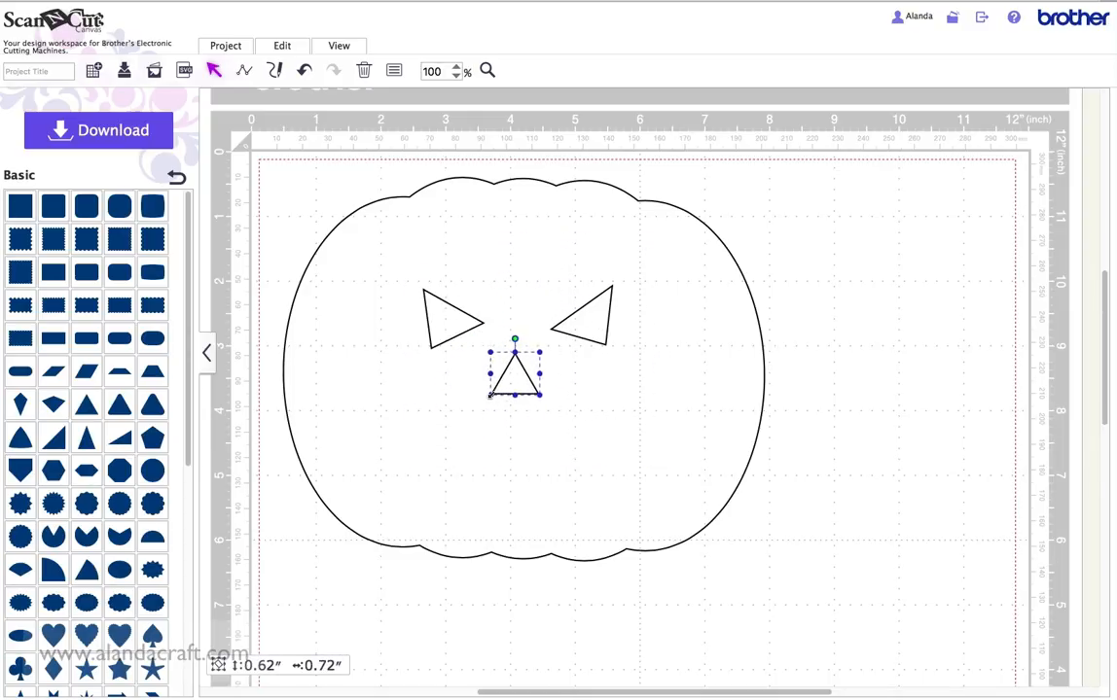
# Move both eyes slightly upward and farther apart above the nose.
pyautogui.click(454, 320)
pyautogui.moveTo(453, 320); pyautogui.dragTo(450, 317)
pyautogui.moveTo(594, 323); pyautogui.dragTo(599, 315)
pyautogui.click(454, 318)
pyautogui.moveTo(454, 318); pyautogui.dragTo(456, 320)
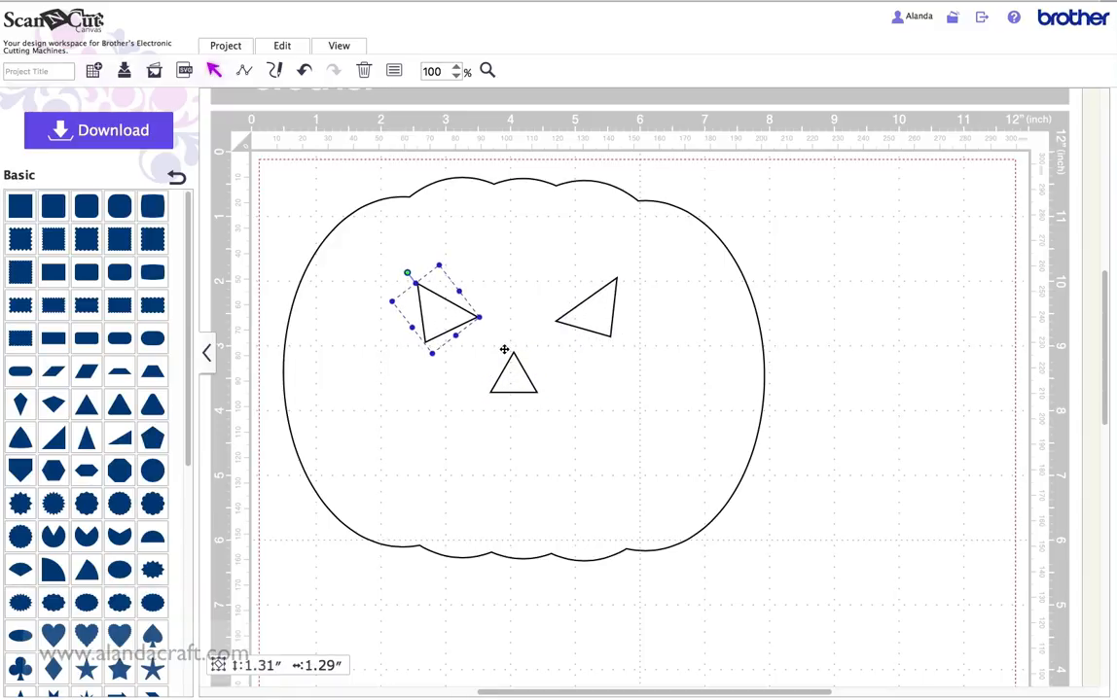
# With the path tool, draw the mouth's lower zigzag edge from left to right in the empty area below the pumpkin.
pyautogui.scroll(-6, 799, 369)
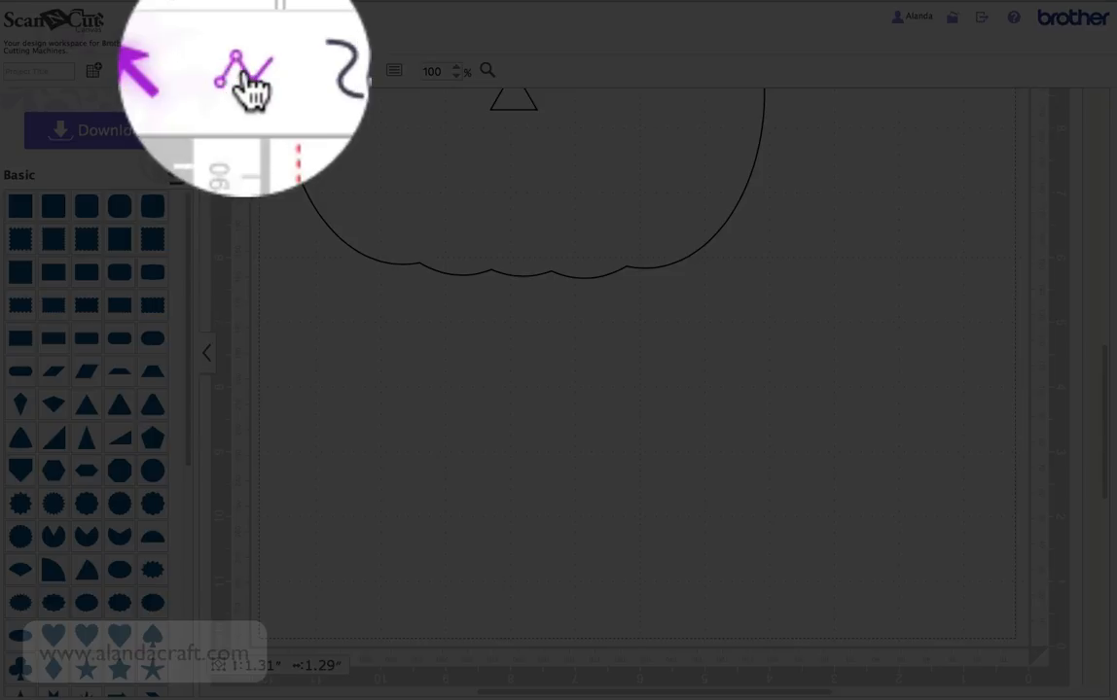
pyautogui.click(244, 71)
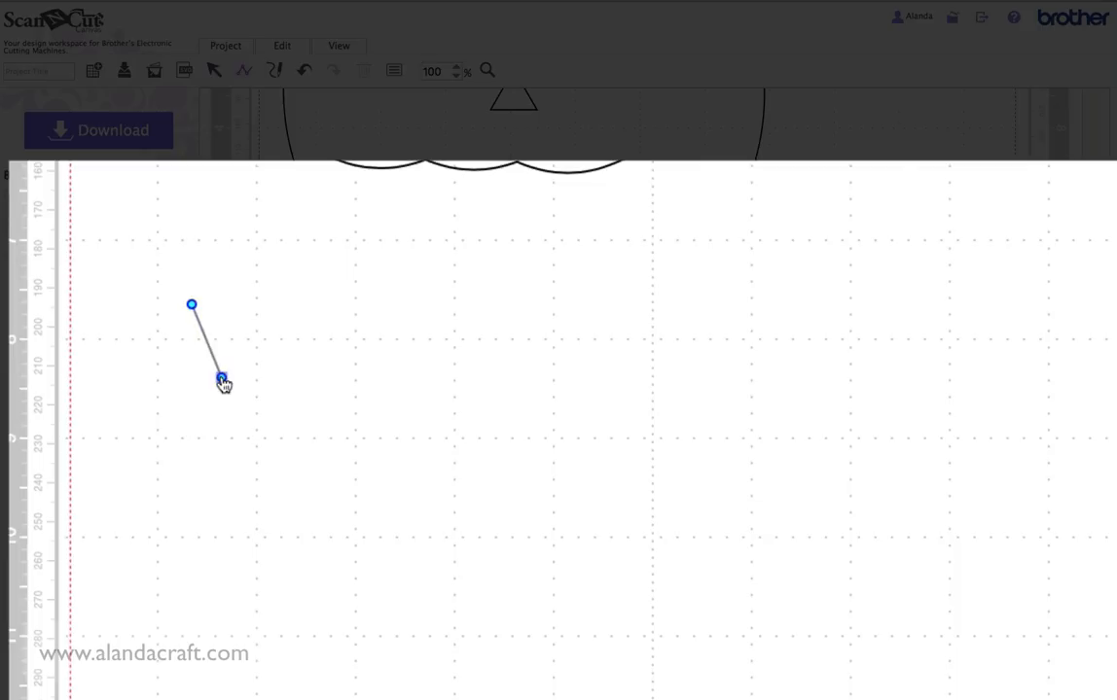
pyautogui.click(222, 377)
pyautogui.click(285, 411)
pyautogui.click(334, 414)
pyautogui.click(358, 367)
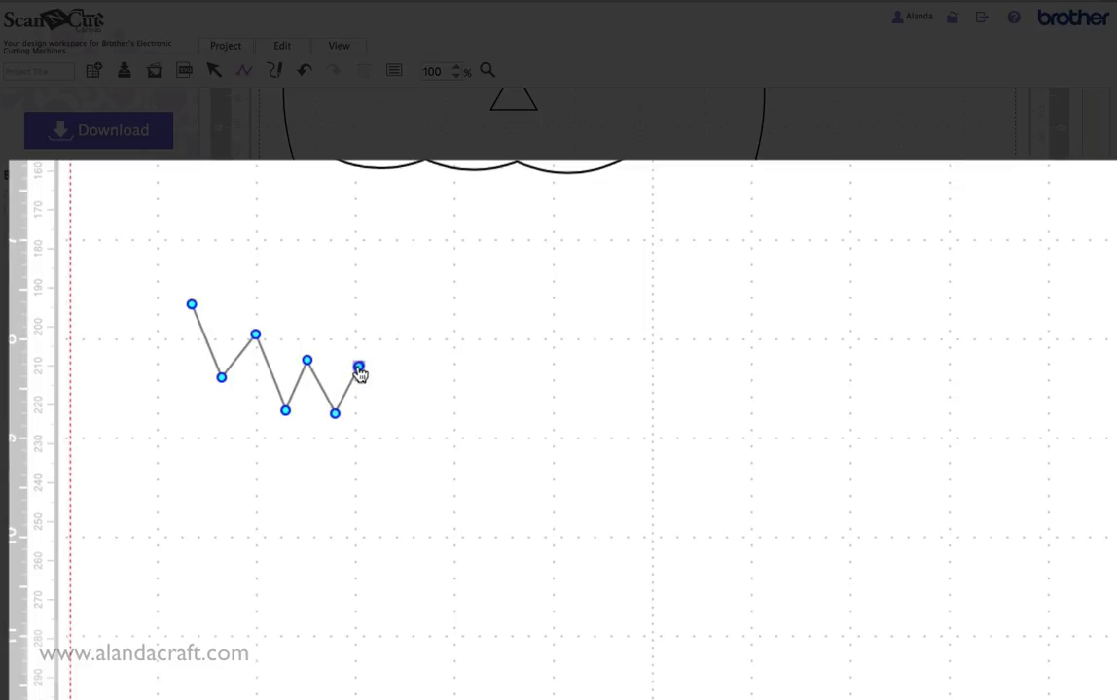
pyautogui.click(394, 413)
pyautogui.click(455, 409)
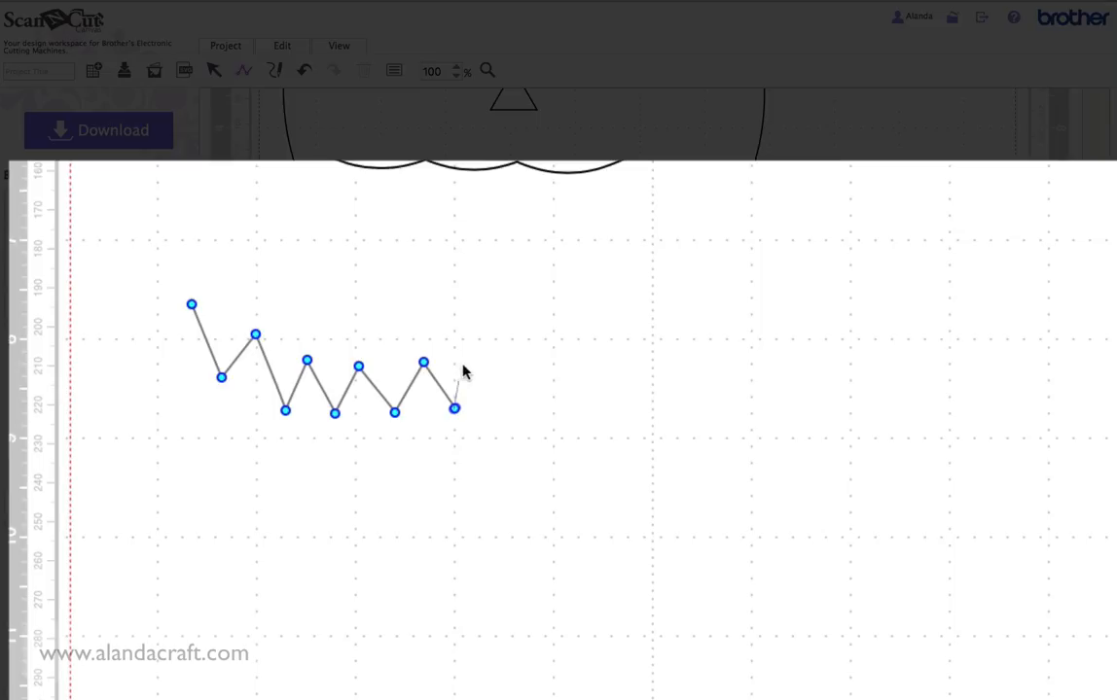
pyautogui.click(493, 386)
pyautogui.click(515, 338)
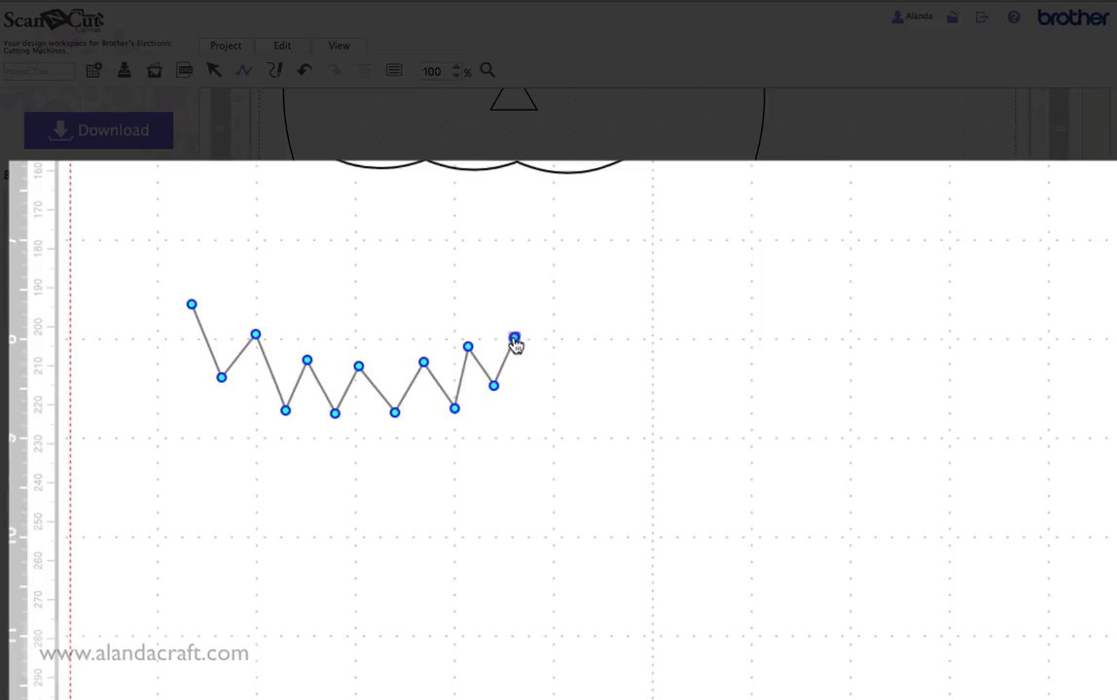
pyautogui.click(535, 360)
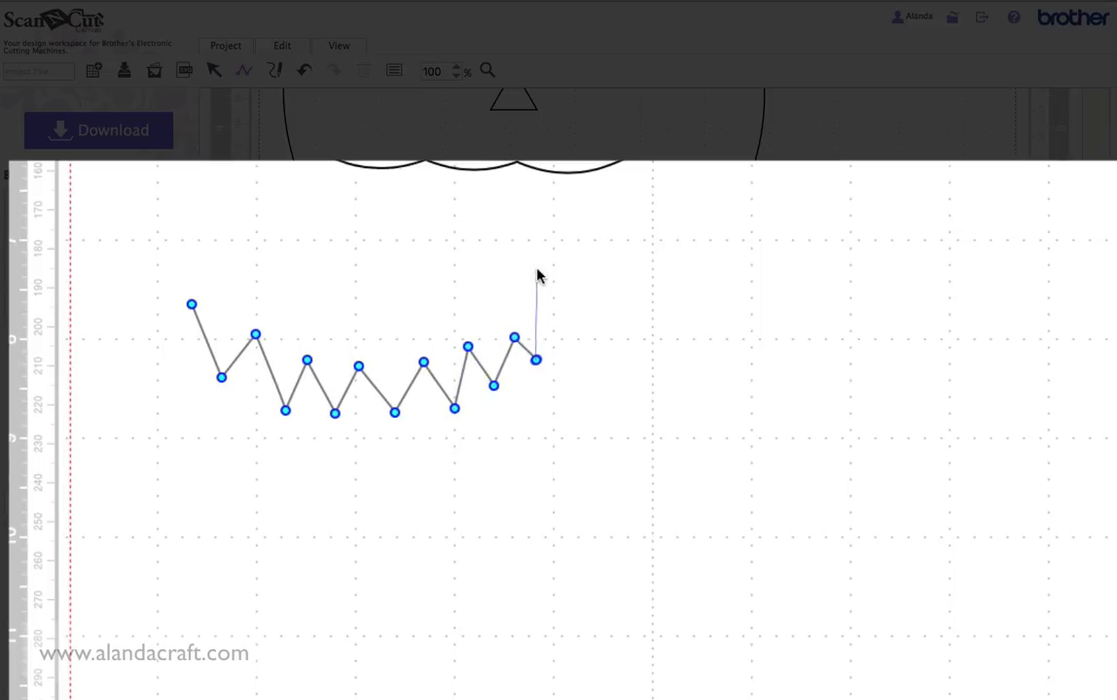
# Draw the upper zigzag edge back to the starting point, closing a mouth about 1.50 inches tall by 3.49 inches wide.
pyautogui.click(537, 270)
pyautogui.click(491, 325)
pyautogui.click(467, 282)
pyautogui.click(439, 332)
pyautogui.click(399, 287)
pyautogui.click(370, 334)
pyautogui.click(329, 294)
pyautogui.click(296, 318)
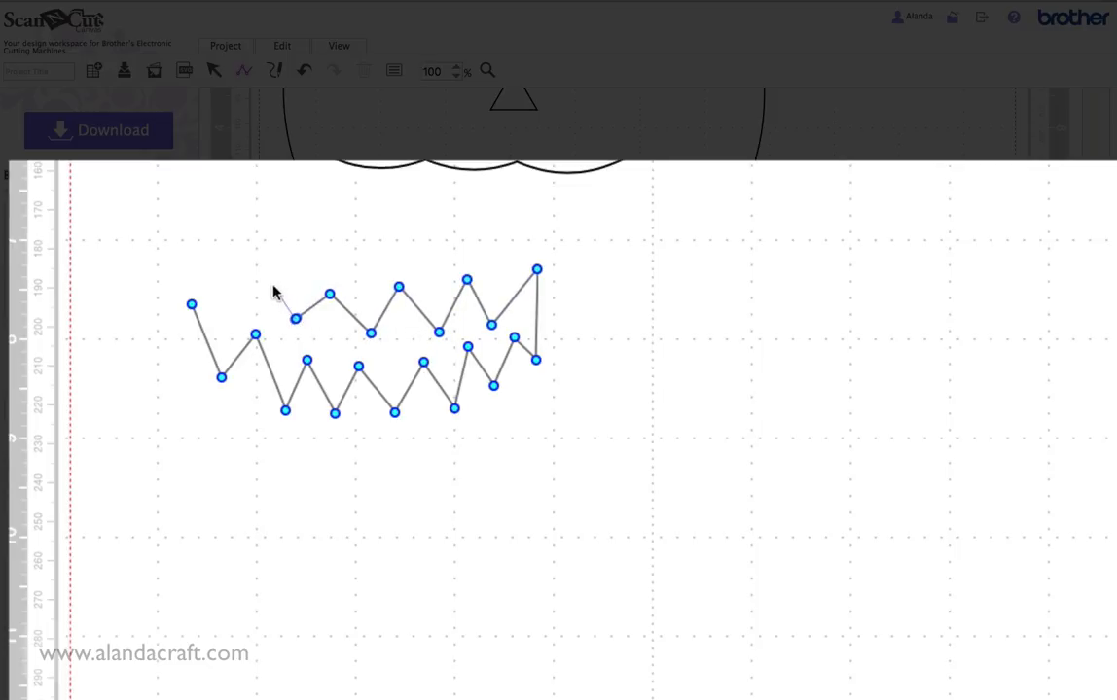
pyautogui.click(264, 272)
pyautogui.click(225, 307)
pyautogui.click(203, 264)
pyautogui.click(192, 304)
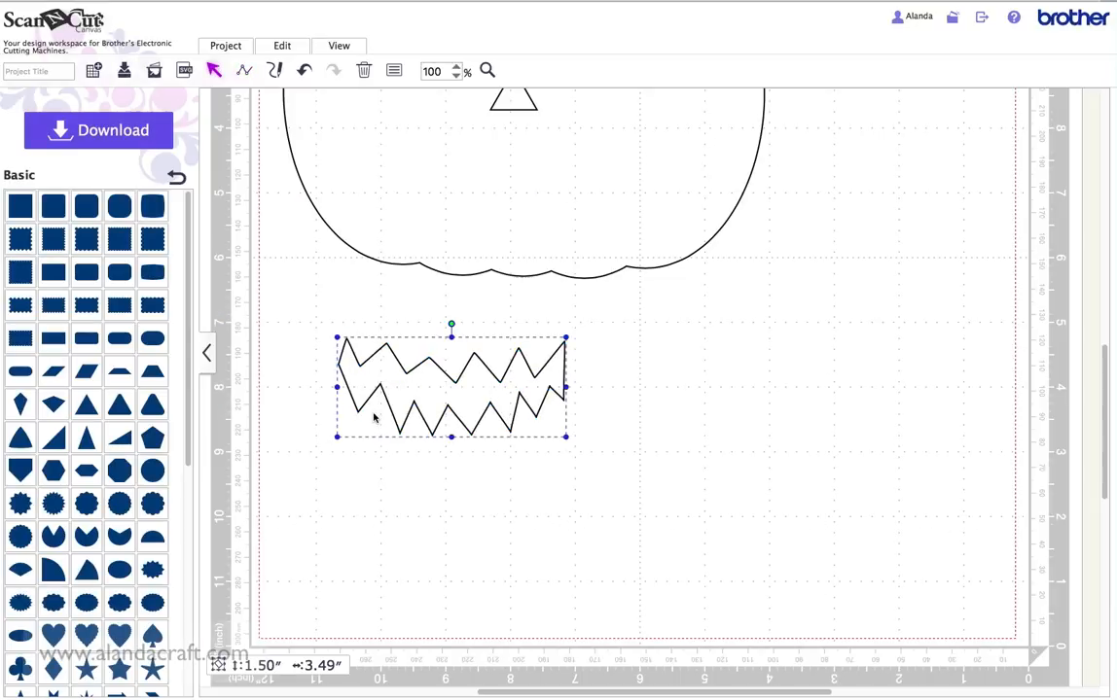
# Move the zigzag mouth under the nose inside the pumpkin and resize it to about 1.38 by 3.87 inches.
pyautogui.scroll(5, 370, 425)
pyautogui.scroll(-3, 408, 409)
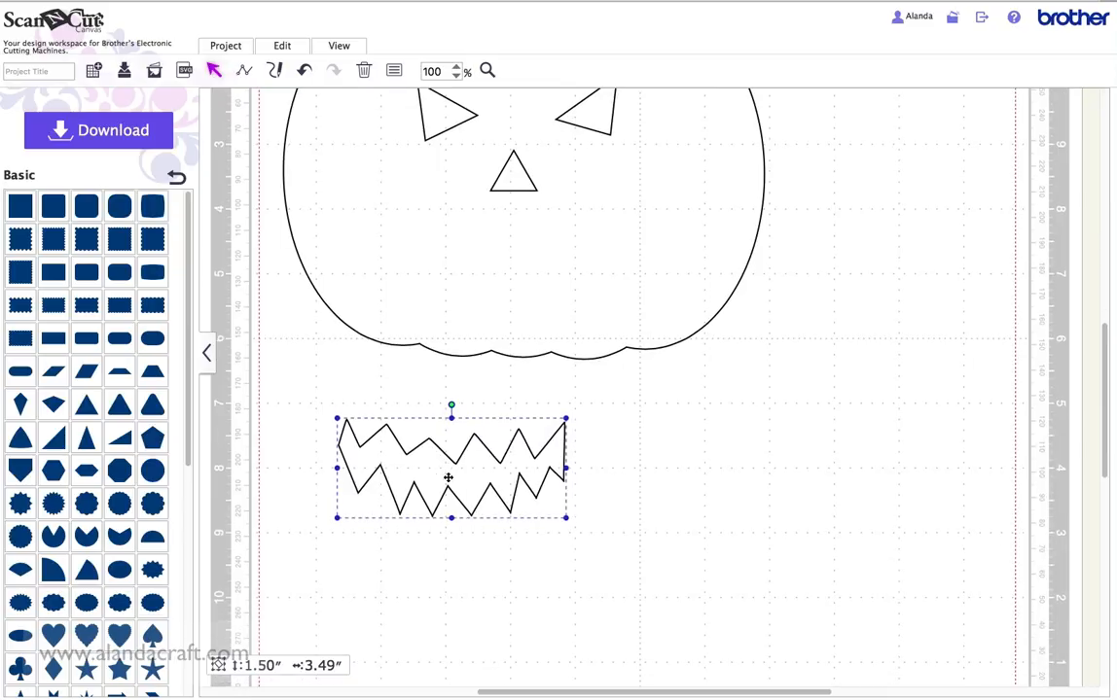
pyautogui.scroll(3, 449, 472)
pyautogui.moveTo(534, 571); pyautogui.dragTo(525, 356)
pyautogui.moveTo(398, 350); pyautogui.dragTo(374, 350)
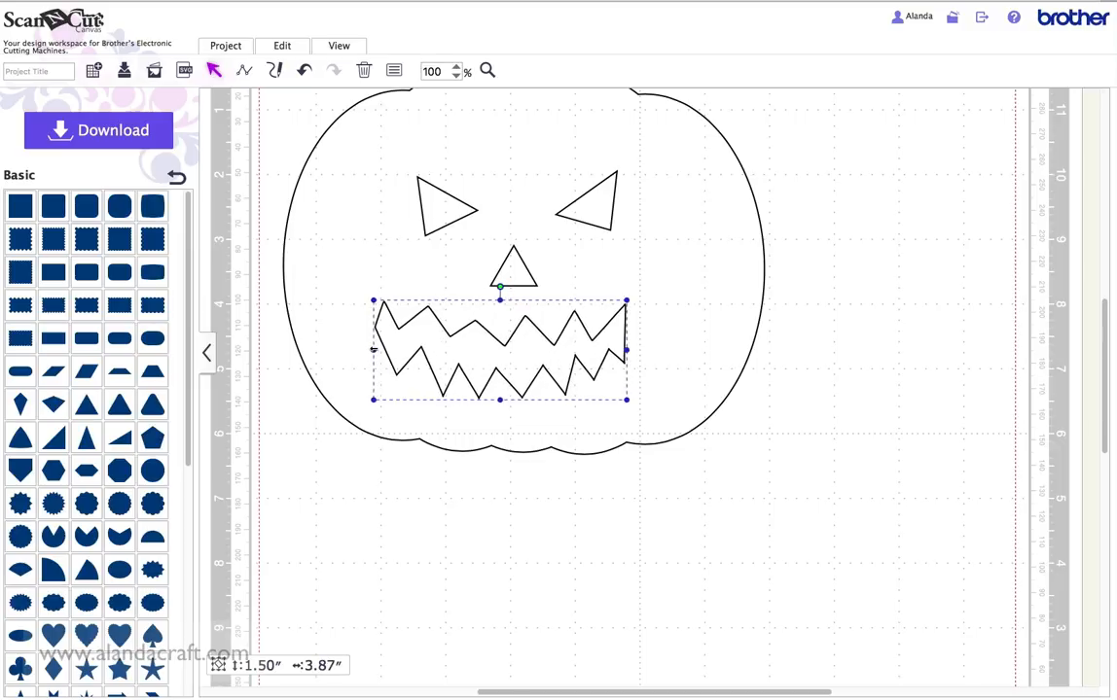
pyautogui.moveTo(500, 299)
pyautogui.mouseDown()
pyautogui.moveTo(500, 326)
pyautogui.moveTo(499, 308)
pyautogui.mouseUp()
pyautogui.scroll(-3, 500, 306)
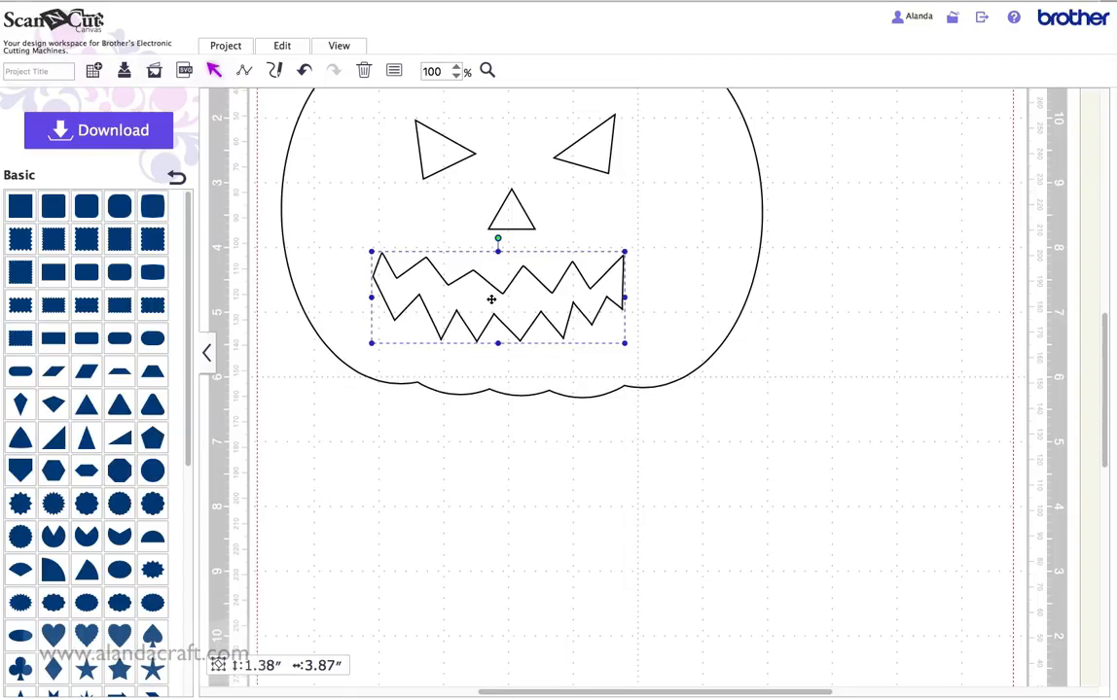
# Move the mouth back below the pumpkin outline and enlarge it from its lower-right corner for point editing.
pyautogui.moveTo(491, 300); pyautogui.dragTo(493, 320)
pyautogui.moveTo(506, 425); pyautogui.dragTo(497, 484)
pyautogui.scroll(-6, 498, 486)
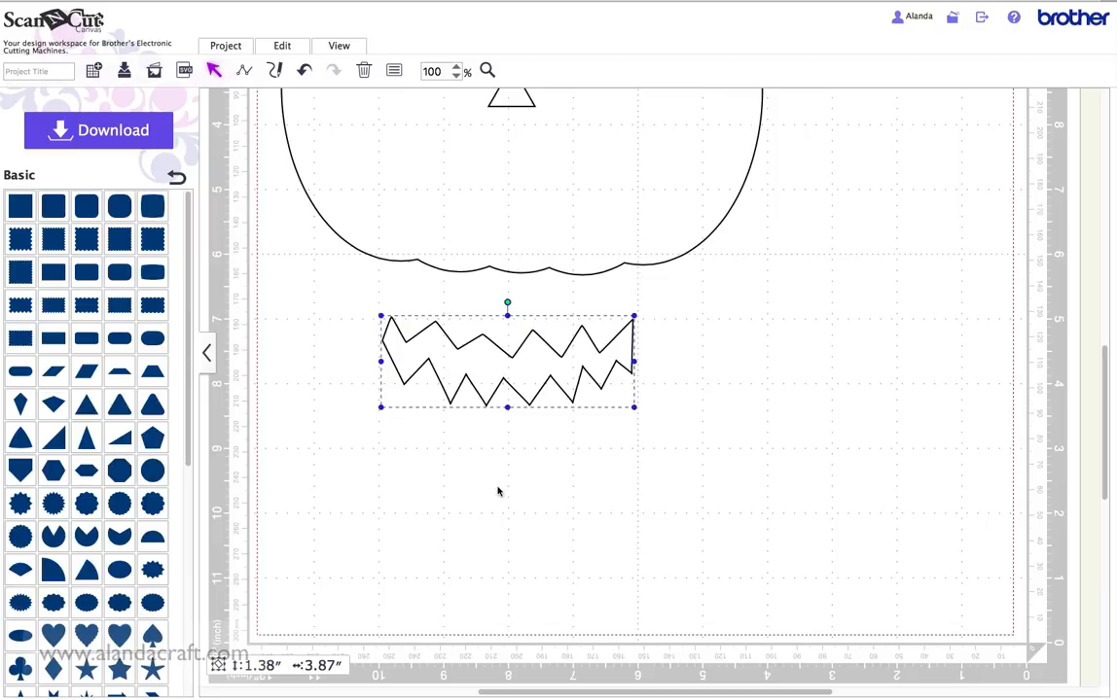
pyautogui.moveTo(634, 407); pyautogui.dragTo(742, 446)
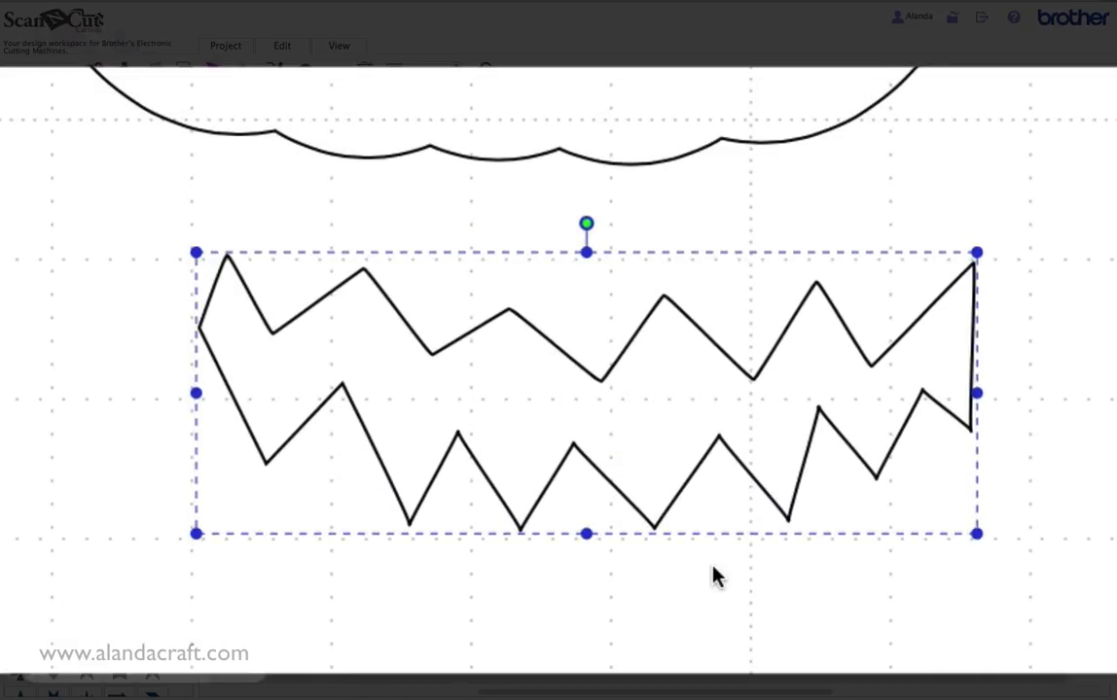
# Edit the mouth's points with the control points hidden and pull its upper-left corner point outward.
pyautogui.hscroll(3, 700, 572)
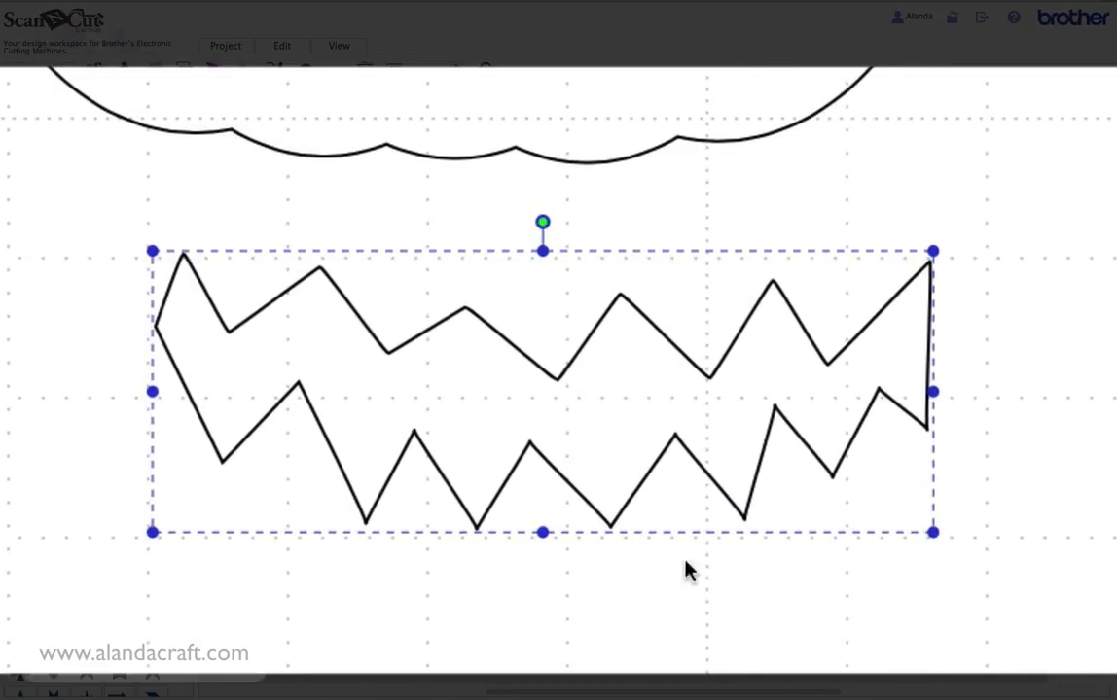
pyautogui.doubleClick(424, 392)
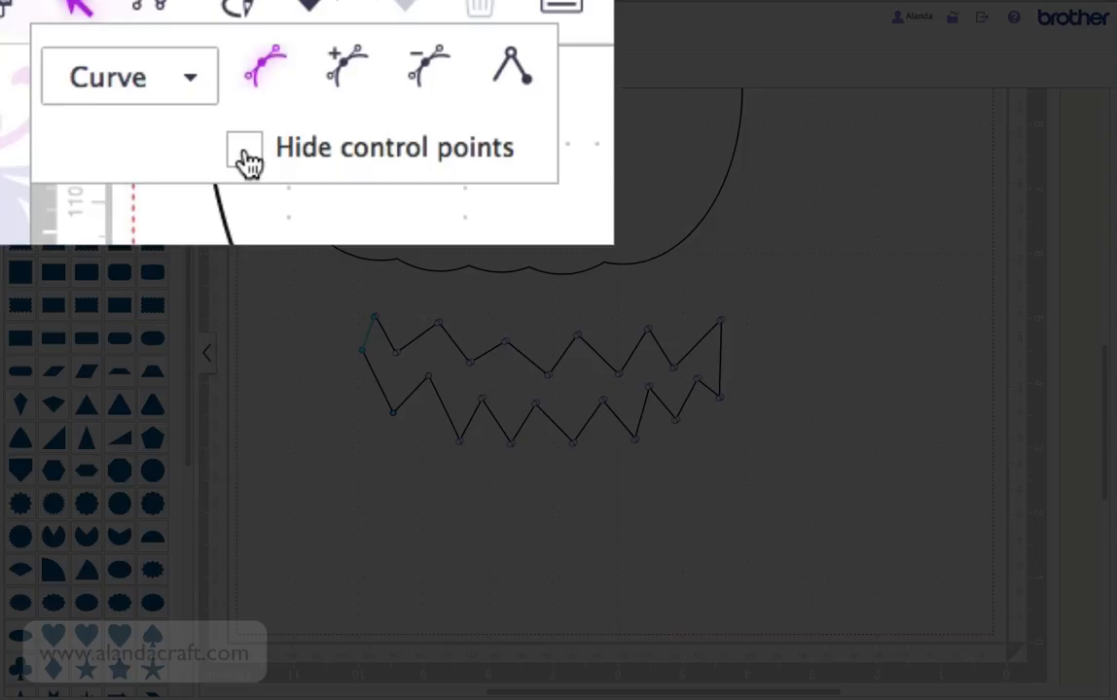
pyautogui.click(277, 125)
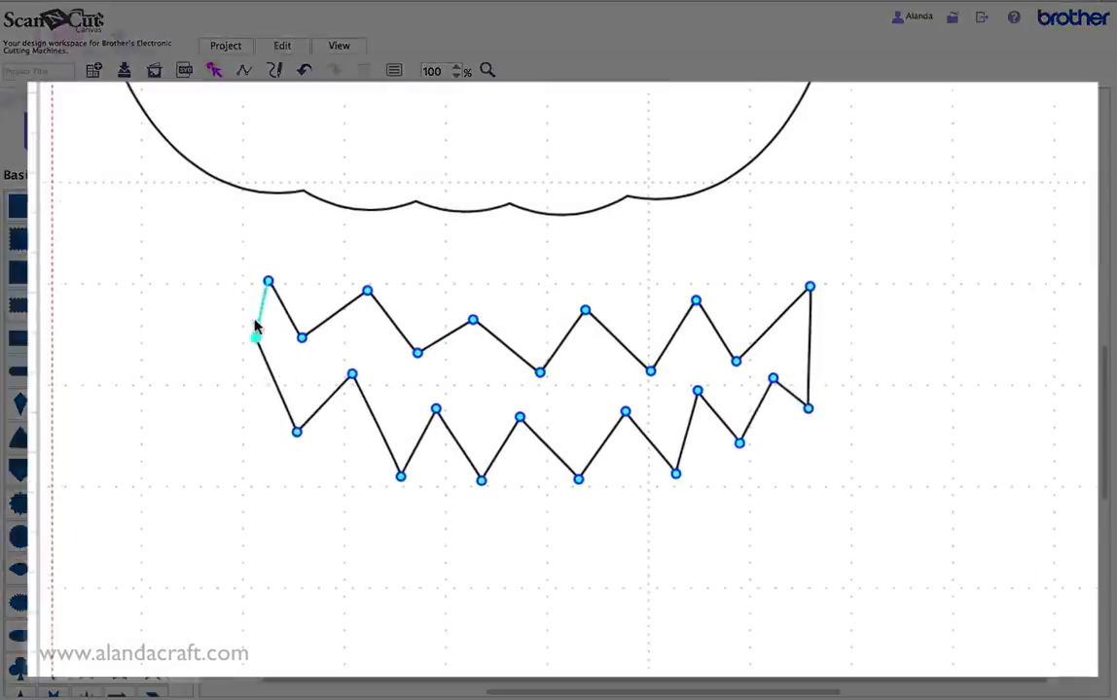
pyautogui.moveTo(374, 317); pyautogui.dragTo(350, 318)
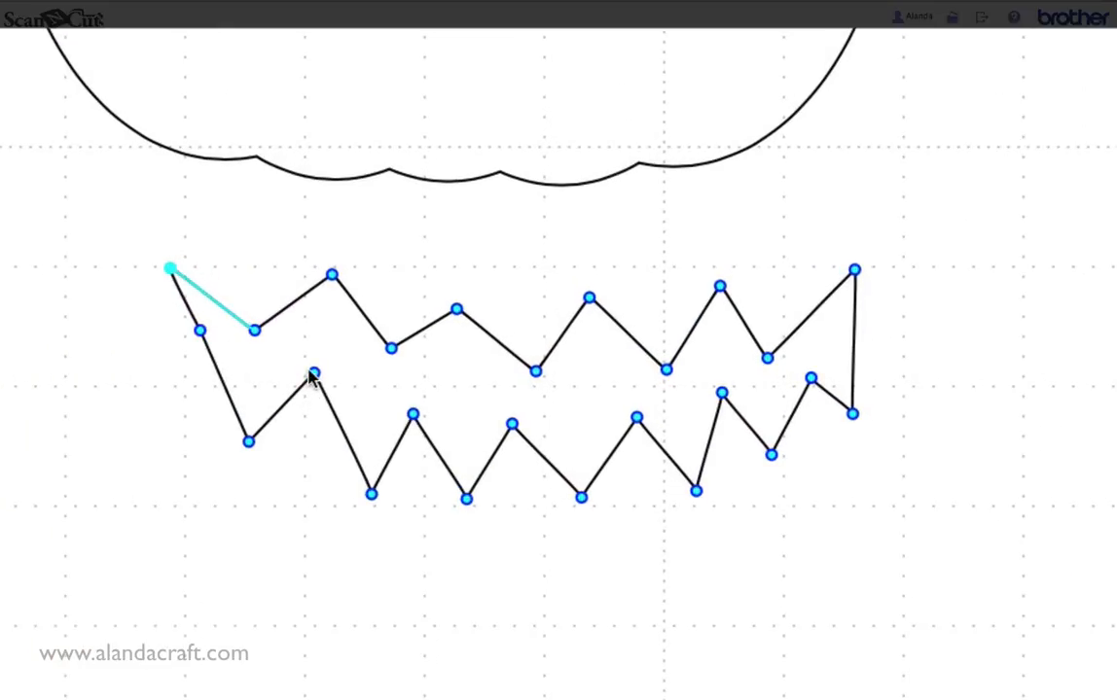
# Reshape the mouth's lower-left and middle teeth by moving their tips and notches outward for a more uneven zigzag.
pyautogui.moveTo(313, 376); pyautogui.dragTo(307, 365)
pyautogui.moveTo(371, 497); pyautogui.dragTo(338, 496)
pyautogui.moveTo(414, 416); pyautogui.dragTo(419, 403)
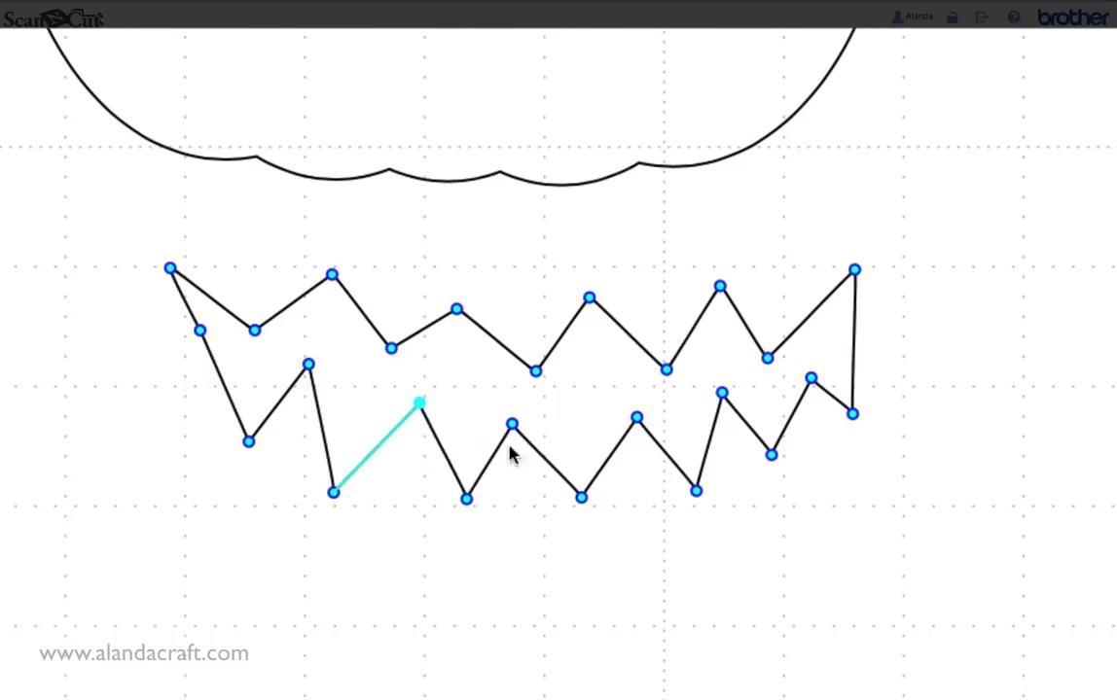
pyautogui.moveTo(583, 498); pyautogui.dragTo(584, 517)
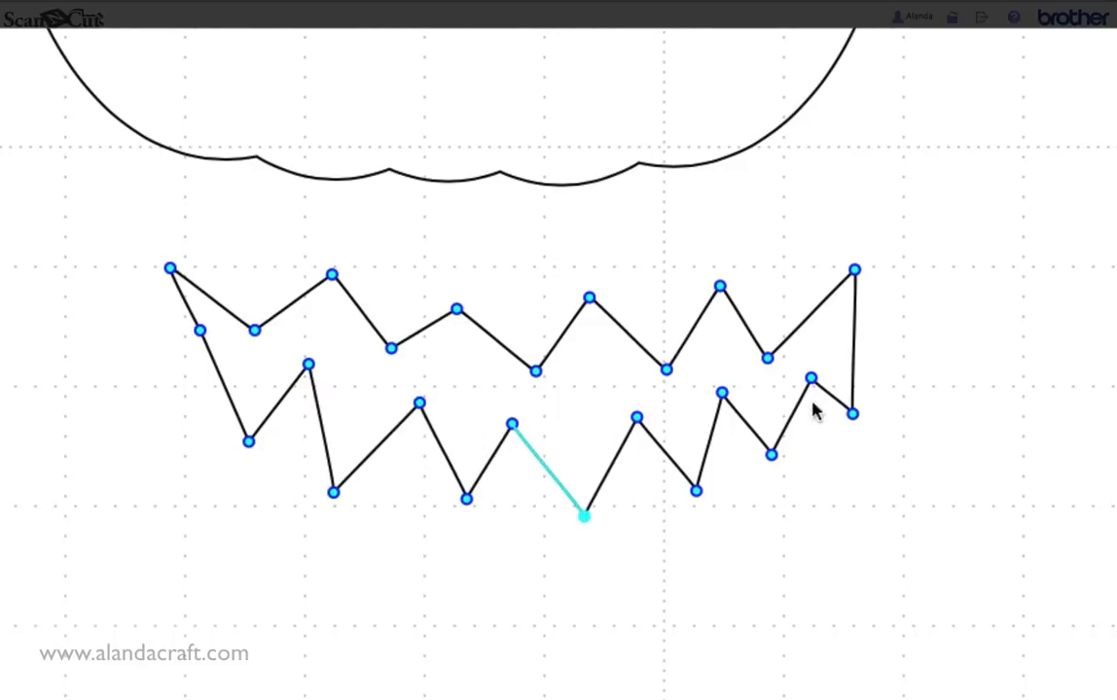
# Raise the mouth's upper-right corner point, reshape its right side and last lower tooth, and finish point editing.
pyautogui.moveTo(854, 270); pyautogui.dragTo(836, 235)
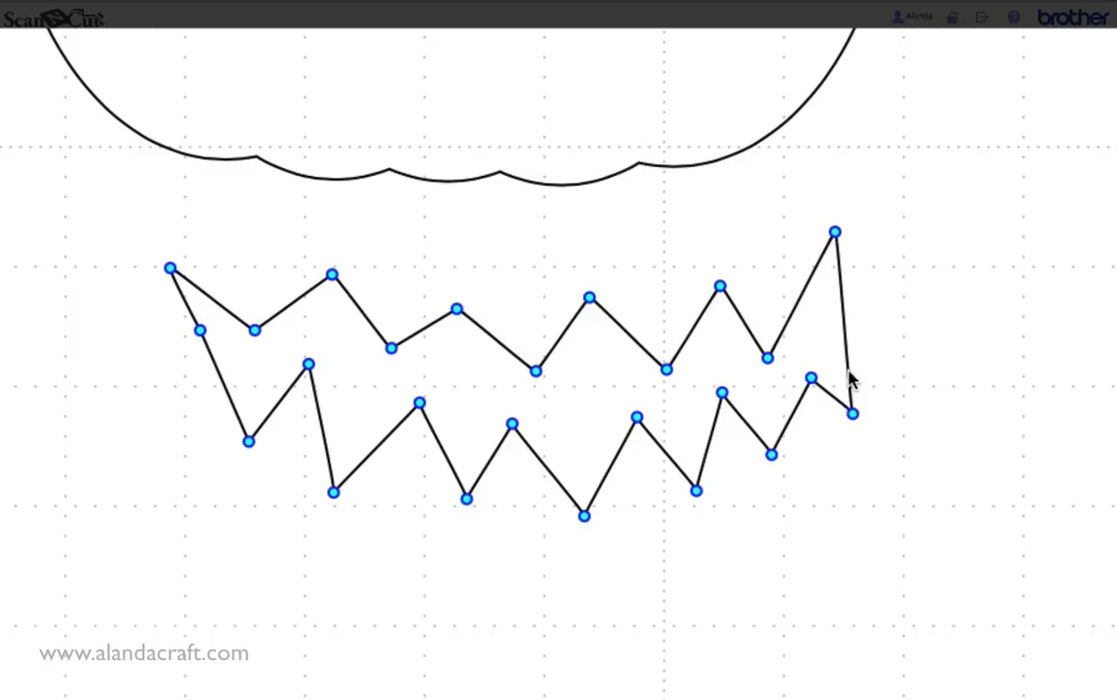
pyautogui.moveTo(853, 414); pyautogui.dragTo(818, 342)
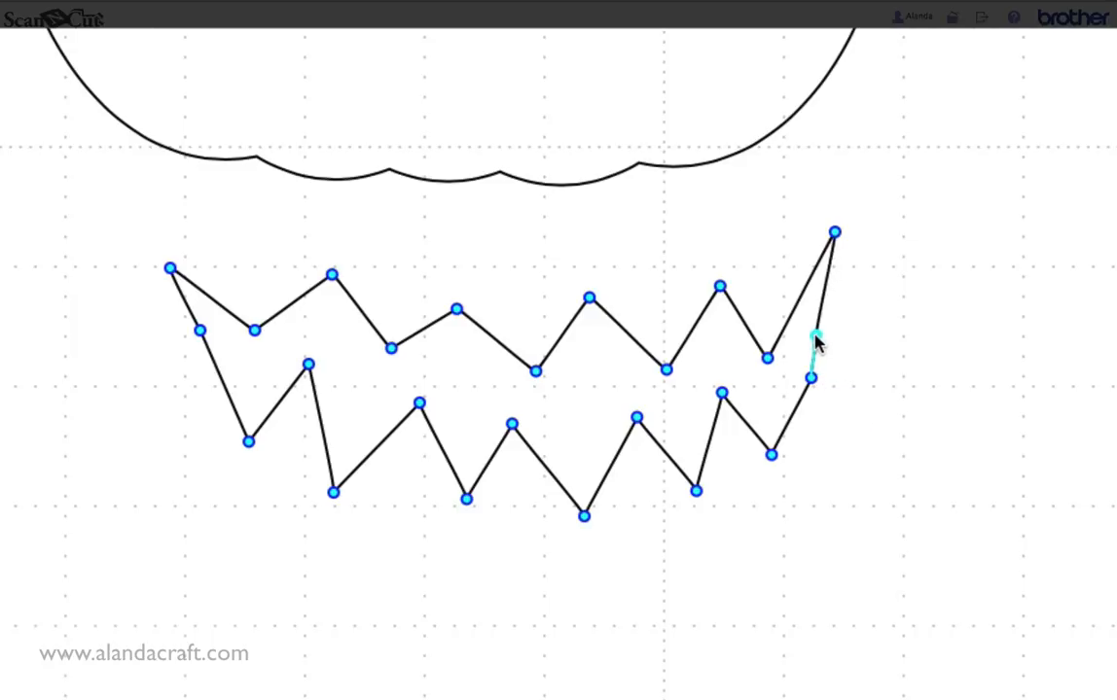
pyautogui.moveTo(770, 454); pyautogui.dragTo(780, 479)
pyautogui.moveTo(811, 378); pyautogui.dragTo(805, 393)
pyautogui.moveTo(814, 334); pyautogui.dragTo(830, 337)
pyautogui.moveTo(835, 234); pyautogui.dragTo(858, 232)
pyautogui.moveTo(829, 336); pyautogui.dragTo(842, 385)
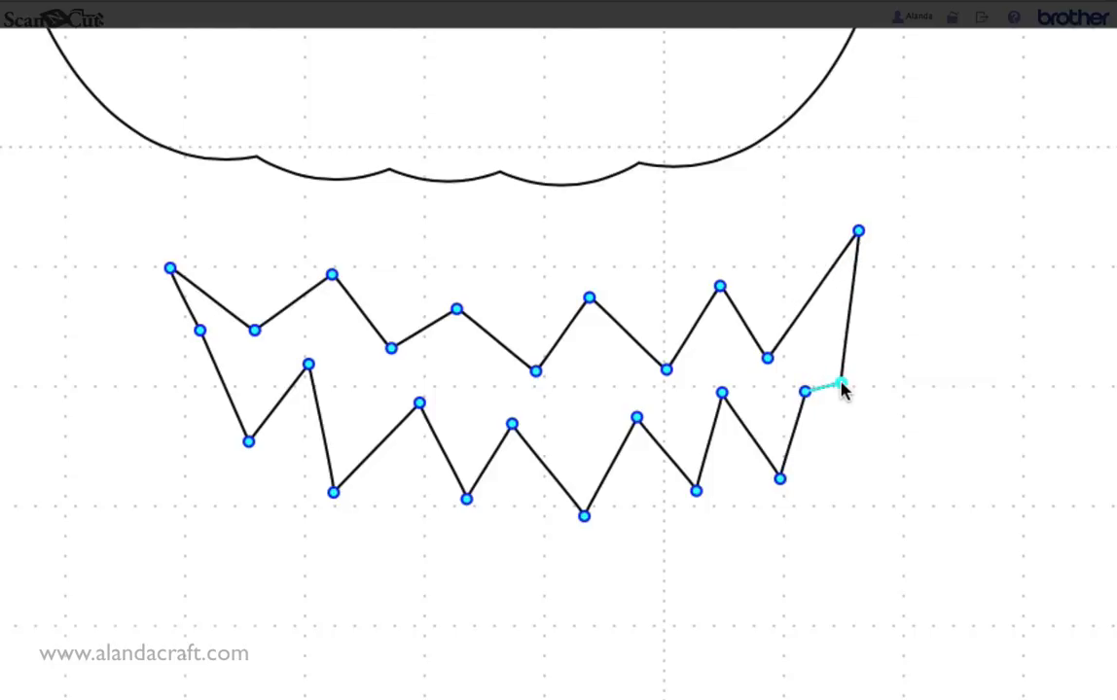
pyautogui.click(887, 605)
pyautogui.scroll(2, 887, 605)
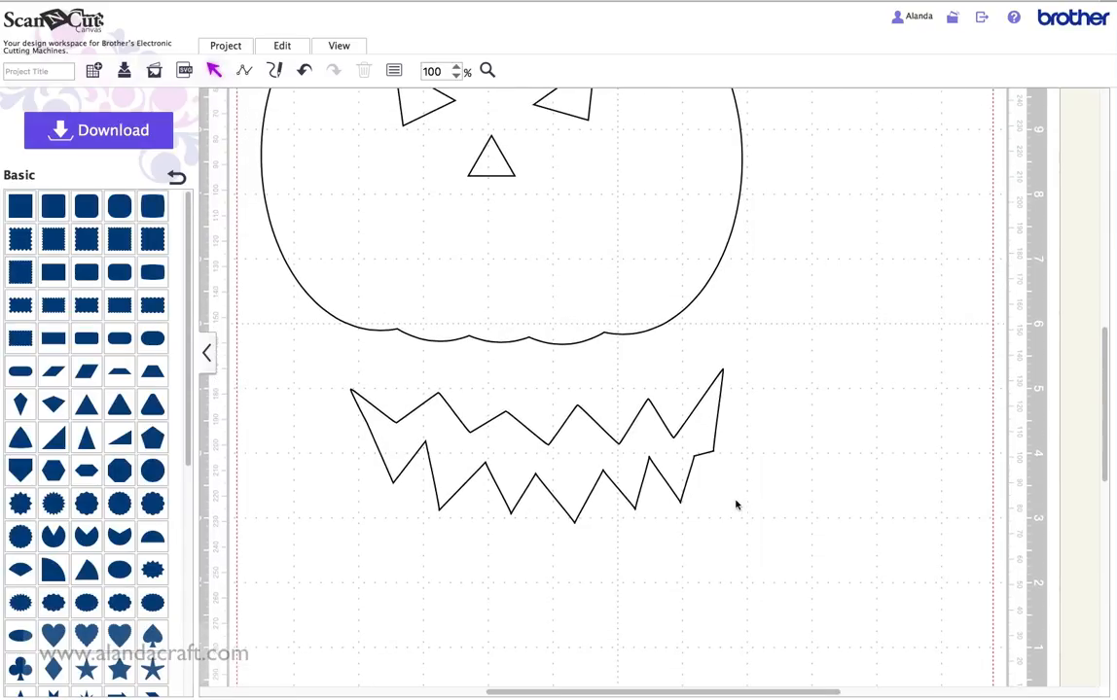
# Shrink the reshaped mouth from its lower-right corner and move it inside the pumpkin under the nose.
pyautogui.click(478, 454)
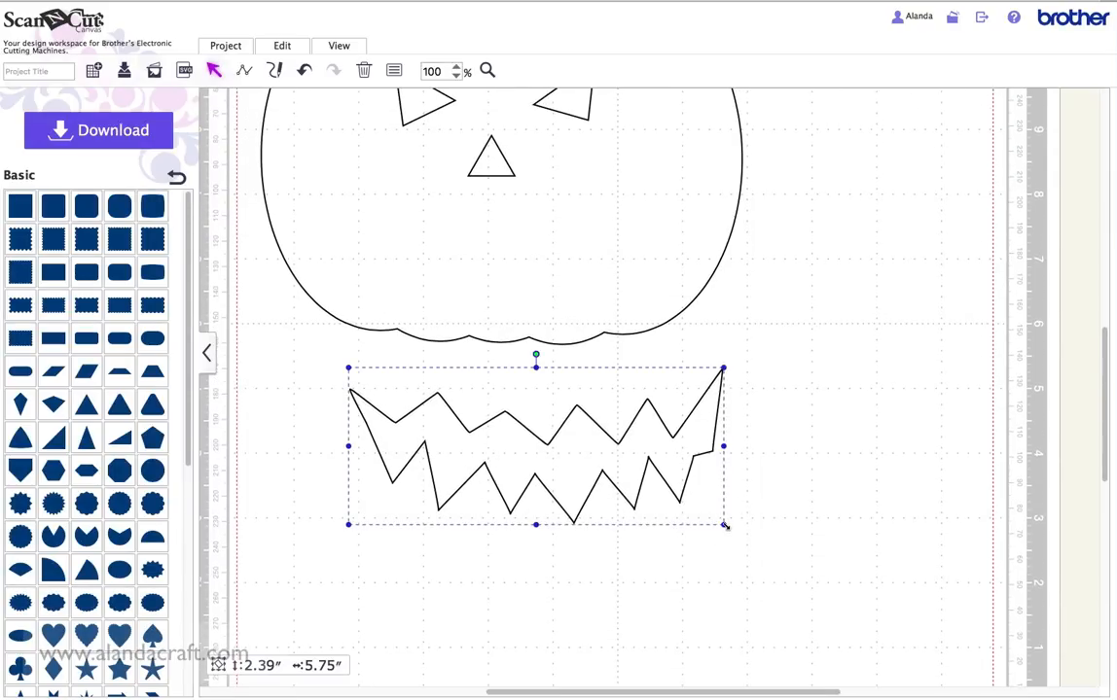
pyautogui.moveTo(724, 527); pyautogui.dragTo(642, 494)
pyautogui.moveTo(493, 431); pyautogui.dragTo(425, 208)
# Reposition the two triangle eyes above the nose and shrink the right eye from its lower corner.
pyautogui.scroll(3, 574, 447)
pyautogui.moveTo(568, 220); pyautogui.dragTo(561, 206)
pyautogui.click(415, 215)
pyautogui.moveTo(407, 243); pyautogui.dragTo(409, 252)
pyautogui.click(558, 217)
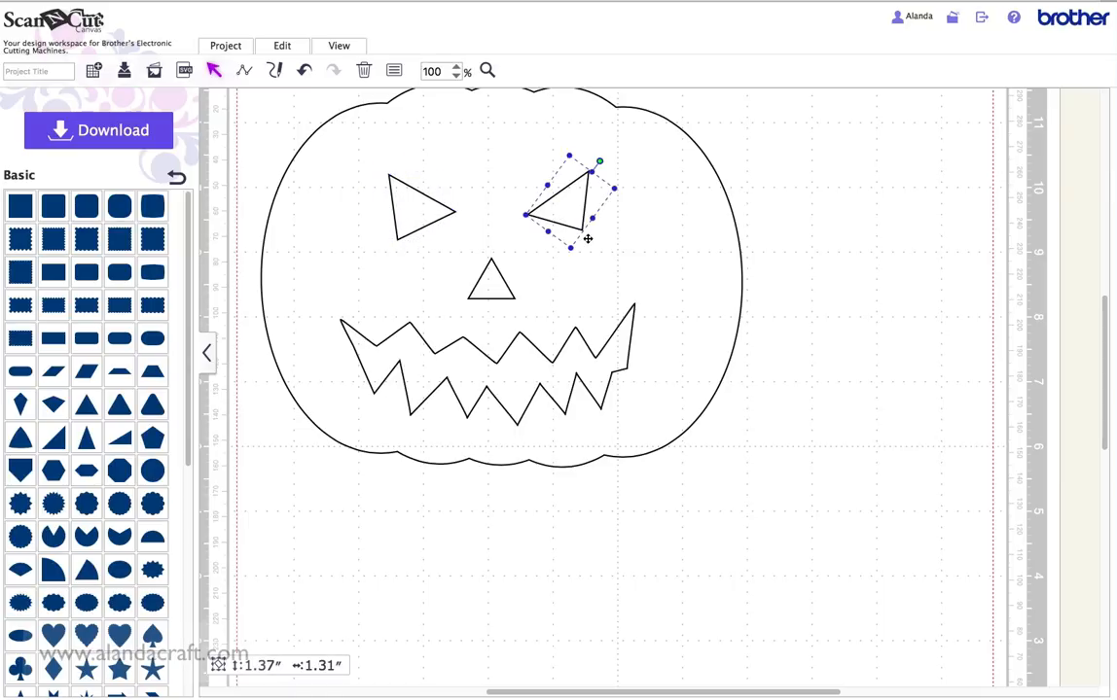
pyautogui.moveTo(571, 249); pyautogui.dragTo(583, 225)
# Rotate the left eye slightly, lower it level with the right eye, and nudge the nose up.
pyautogui.moveTo(417, 210); pyautogui.dragTo(416, 215)
pyautogui.moveTo(420, 166); pyautogui.dragTo(427, 153)
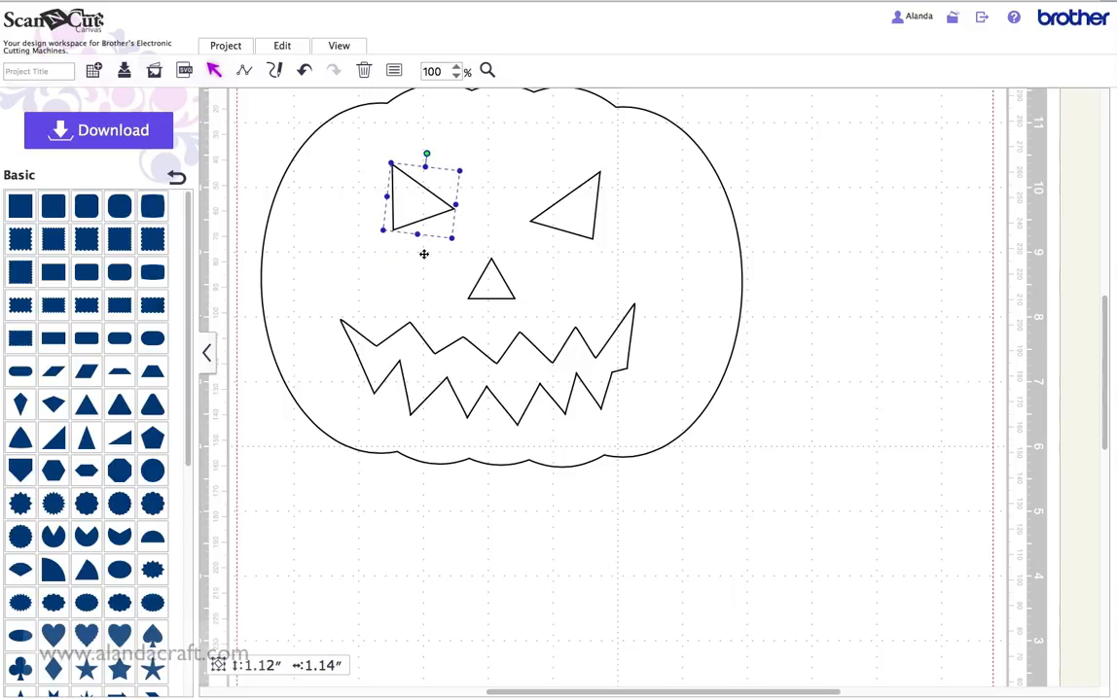
pyautogui.moveTo(399, 229); pyautogui.dragTo(413, 234)
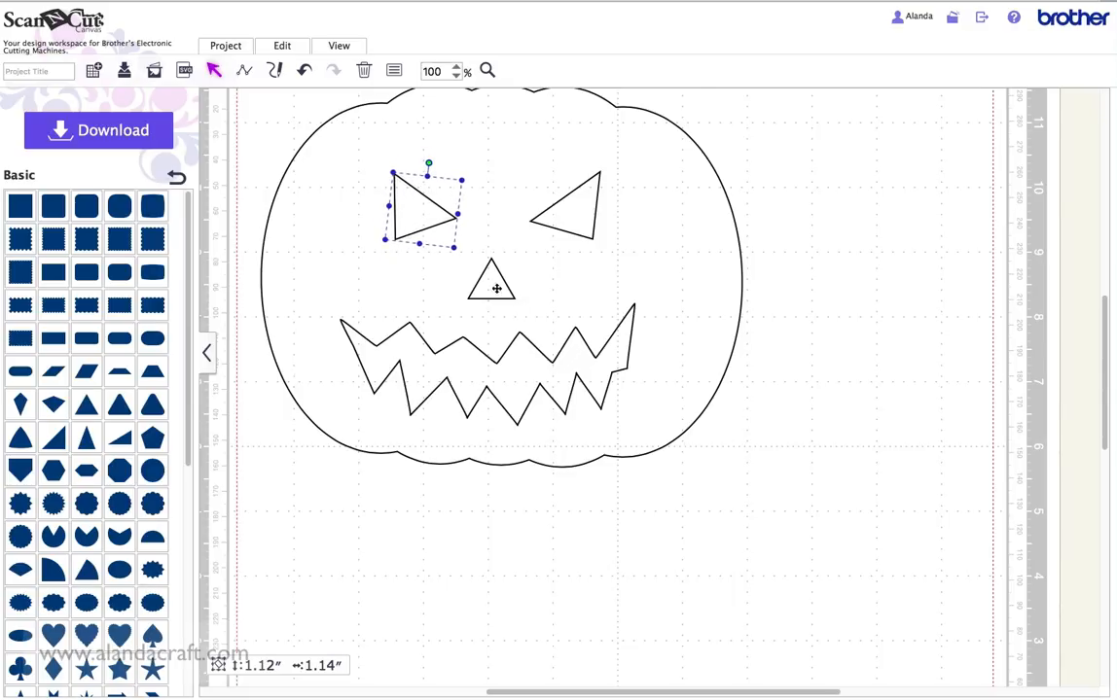
pyautogui.moveTo(513, 302); pyautogui.dragTo(513, 296)
pyautogui.click(836, 389)
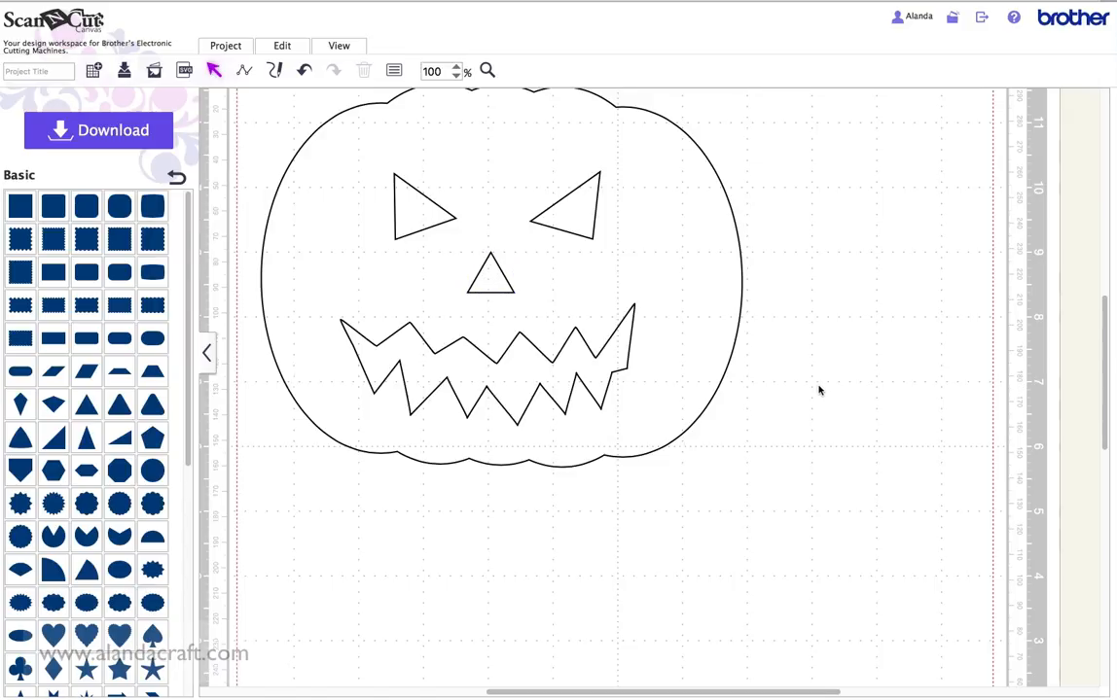
# Insert the basic arc-shaped fan segment beside the pumpkin and shrink it to stem size.
pyautogui.scroll(3, 818, 389)
pyautogui.scroll(-2, 818, 389)
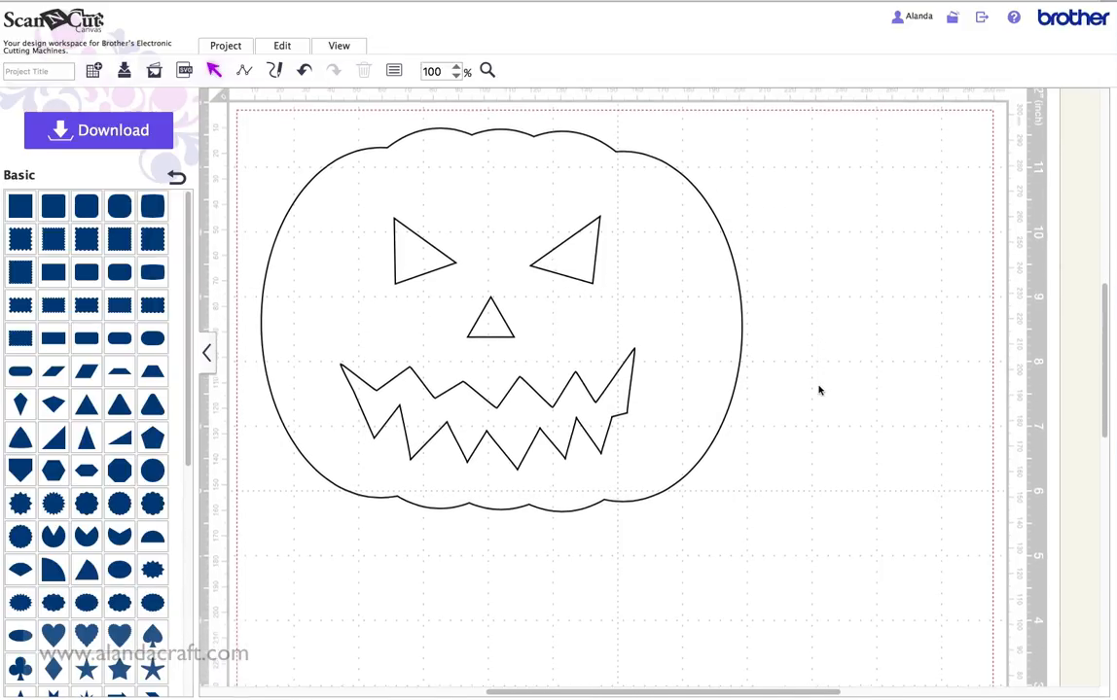
pyautogui.scroll(-5, 97, 467)
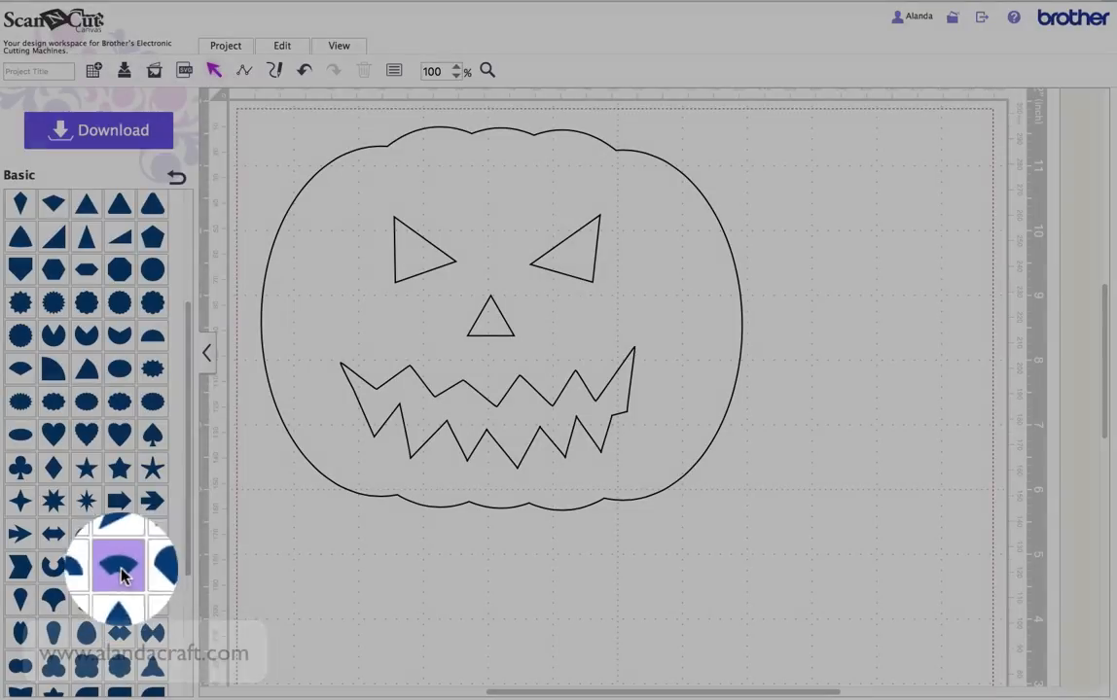
pyautogui.click(118, 567)
pyautogui.moveTo(392, 189); pyautogui.dragTo(791, 344)
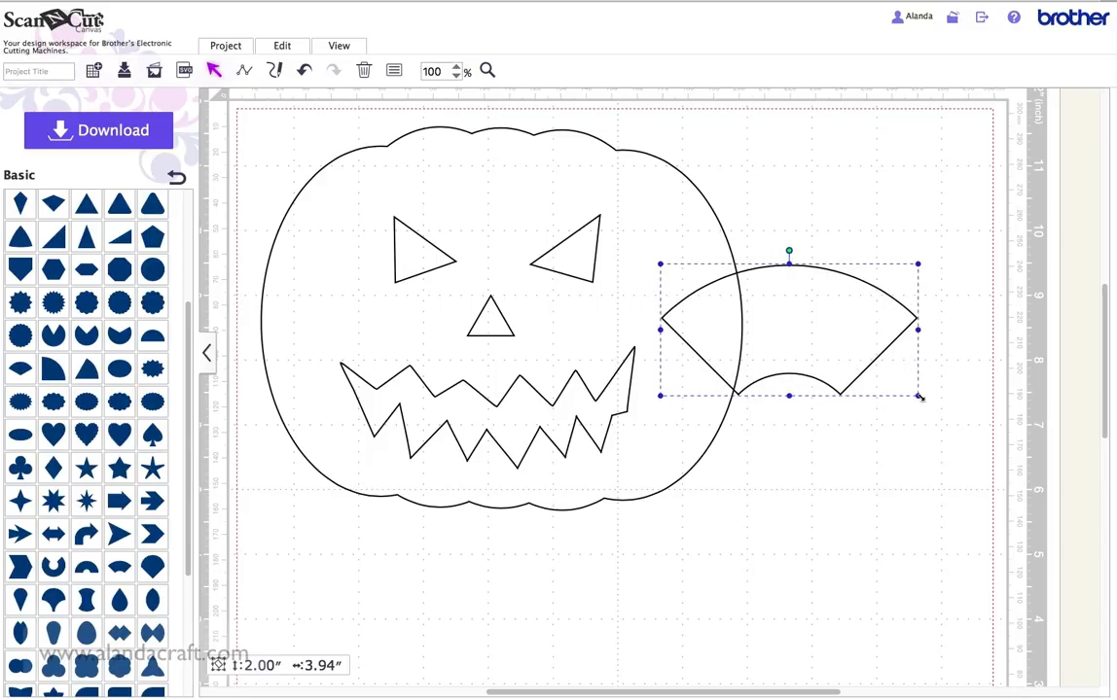
pyautogui.moveTo(920, 397); pyautogui.dragTo(668, 332)
# Rotate the fan segment into a curved stem and place it overlapping the top centre of the pumpkin.
pyautogui.scroll(2, 788, 377)
pyautogui.moveTo(676, 331); pyautogui.dragTo(618, 316)
pyautogui.moveTo(694, 351); pyautogui.dragTo(578, 187)
pyautogui.moveTo(496, 181); pyautogui.dragTo(502, 176)
pyautogui.click(792, 284)
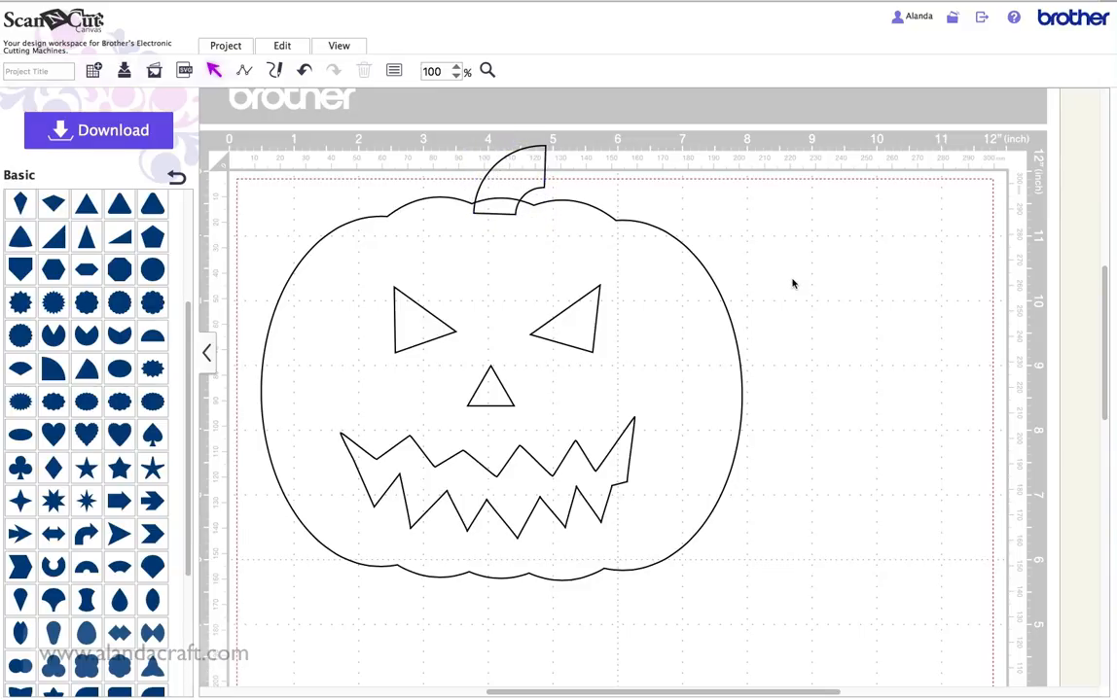
# Fill the pumpkin outline with bright orange.
pyautogui.click(555, 249)
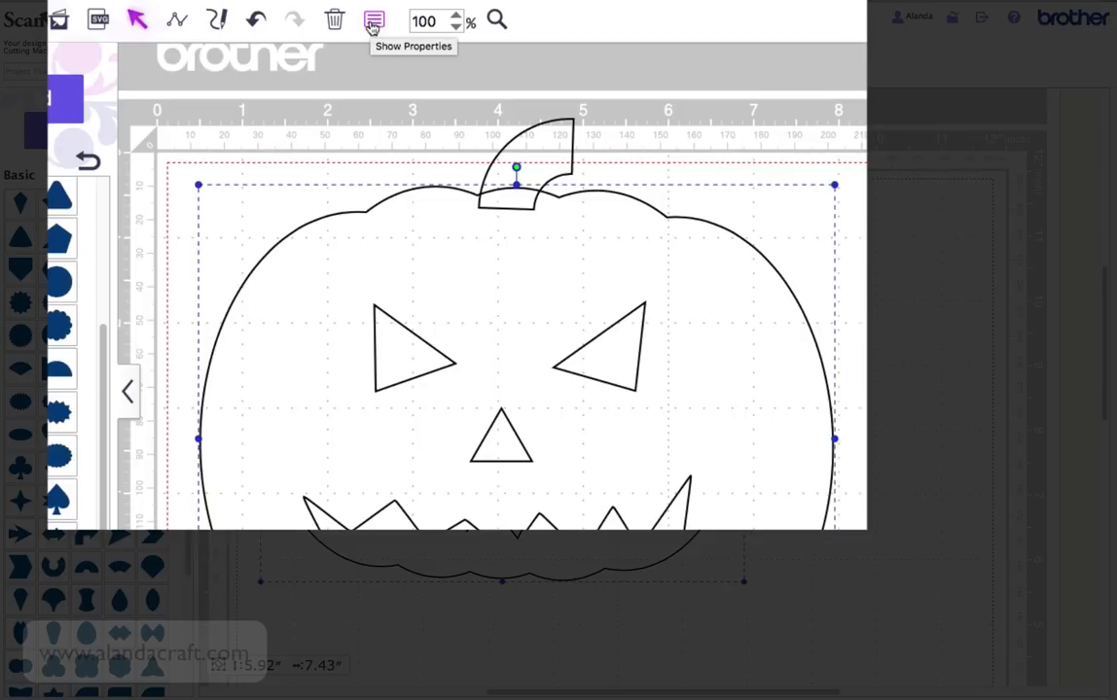
pyautogui.click(372, 22)
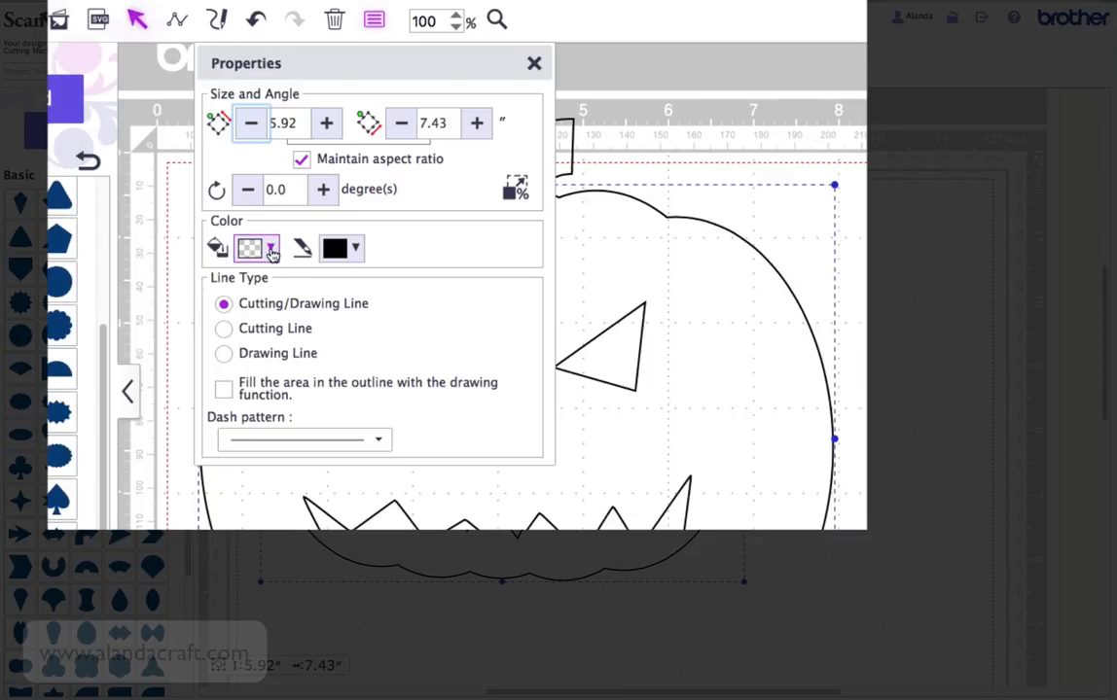
pyautogui.click(272, 250)
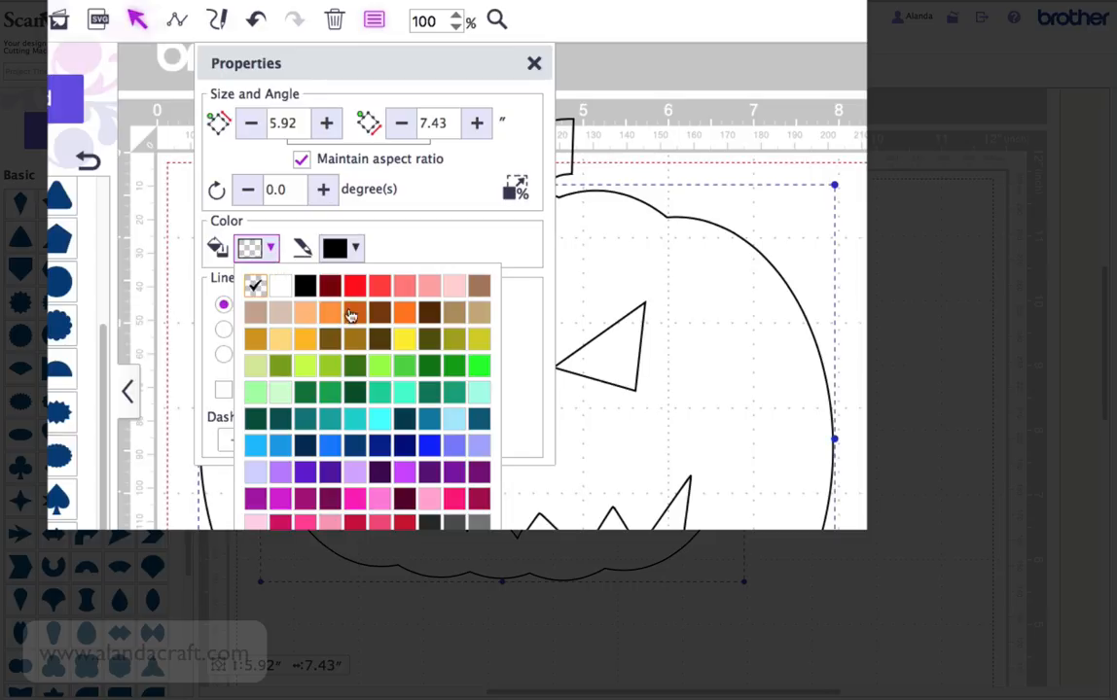
pyautogui.click(406, 315)
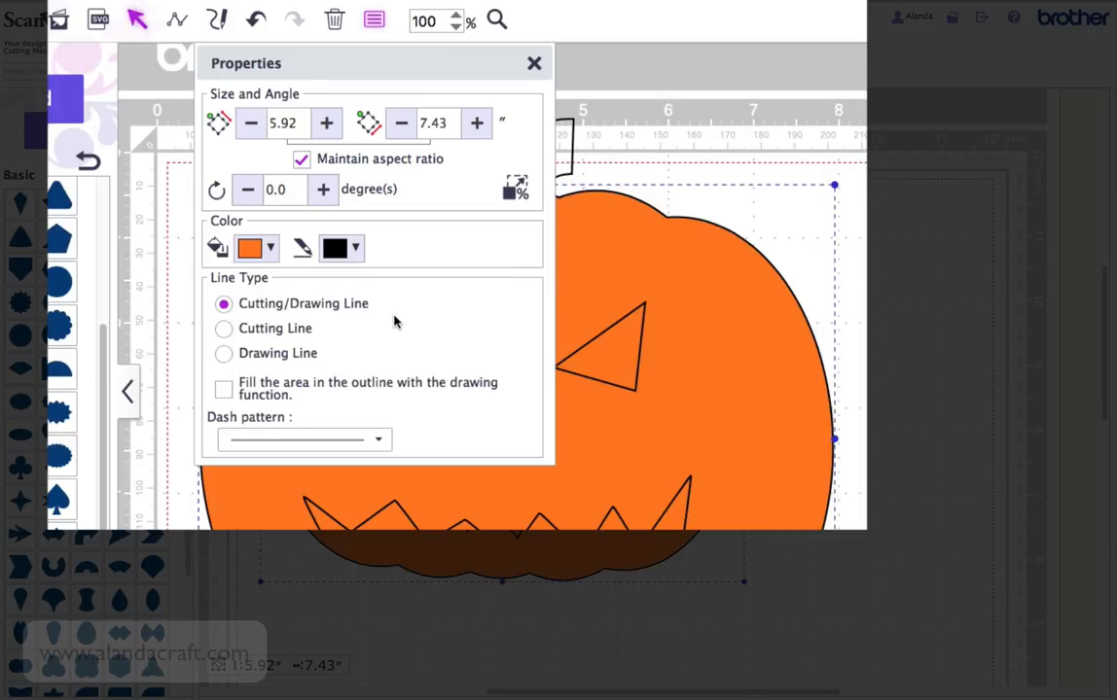
pyautogui.click(533, 64)
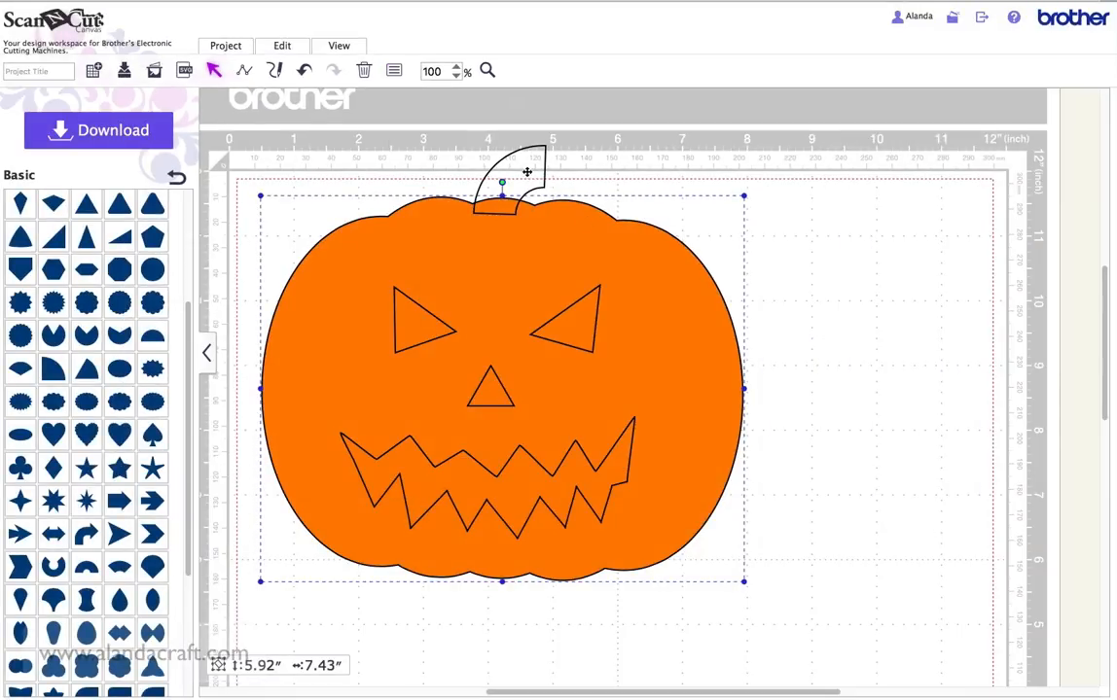
# Fill the curved stem with green.
pyautogui.click(518, 169)
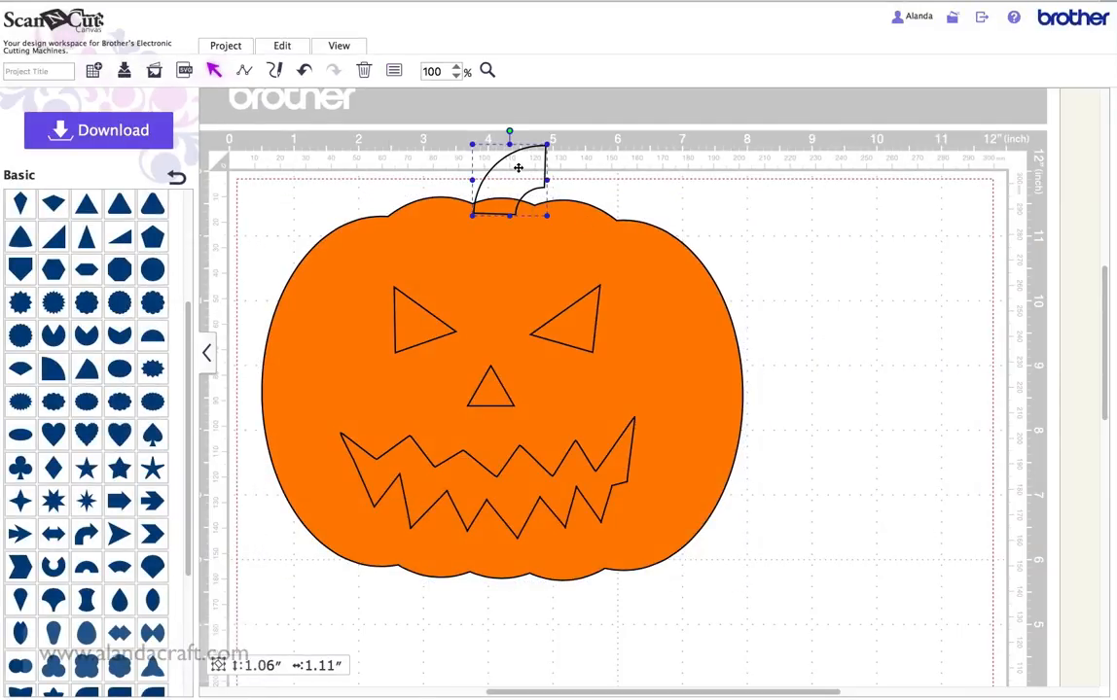
pyautogui.click(395, 74)
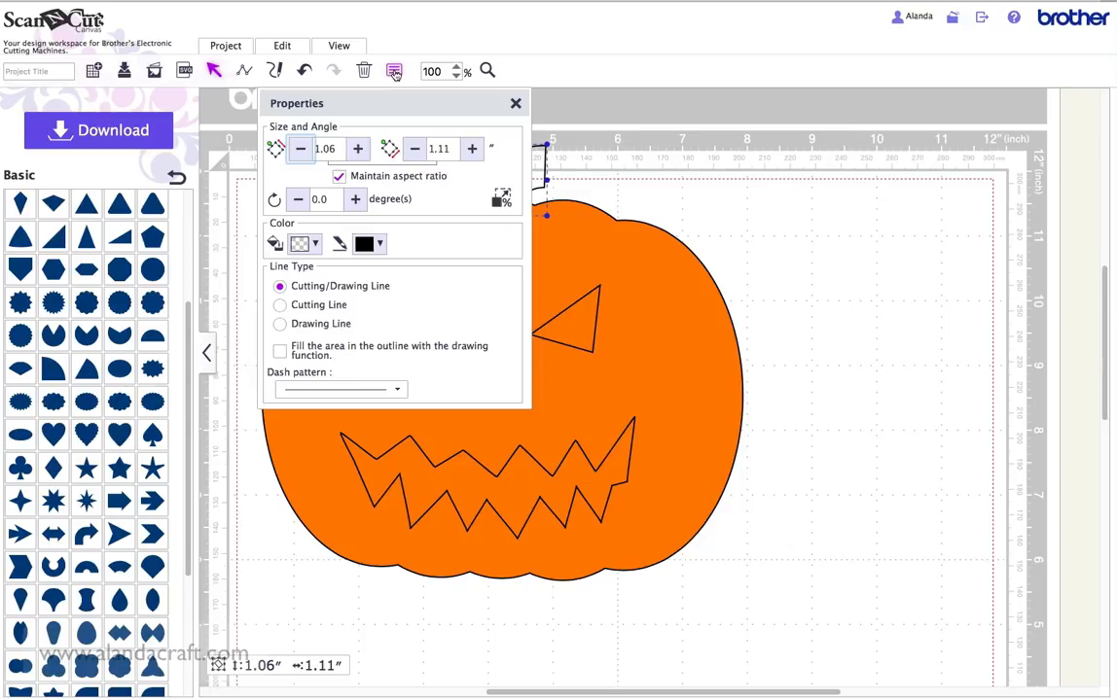
pyautogui.click(315, 245)
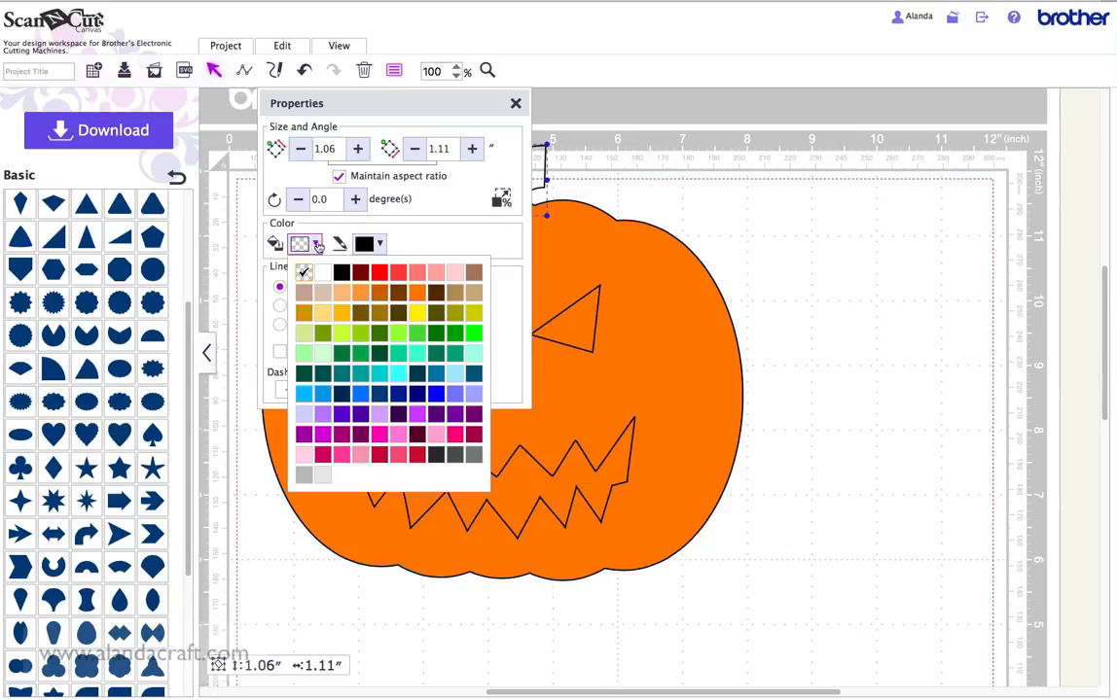
pyautogui.click(454, 338)
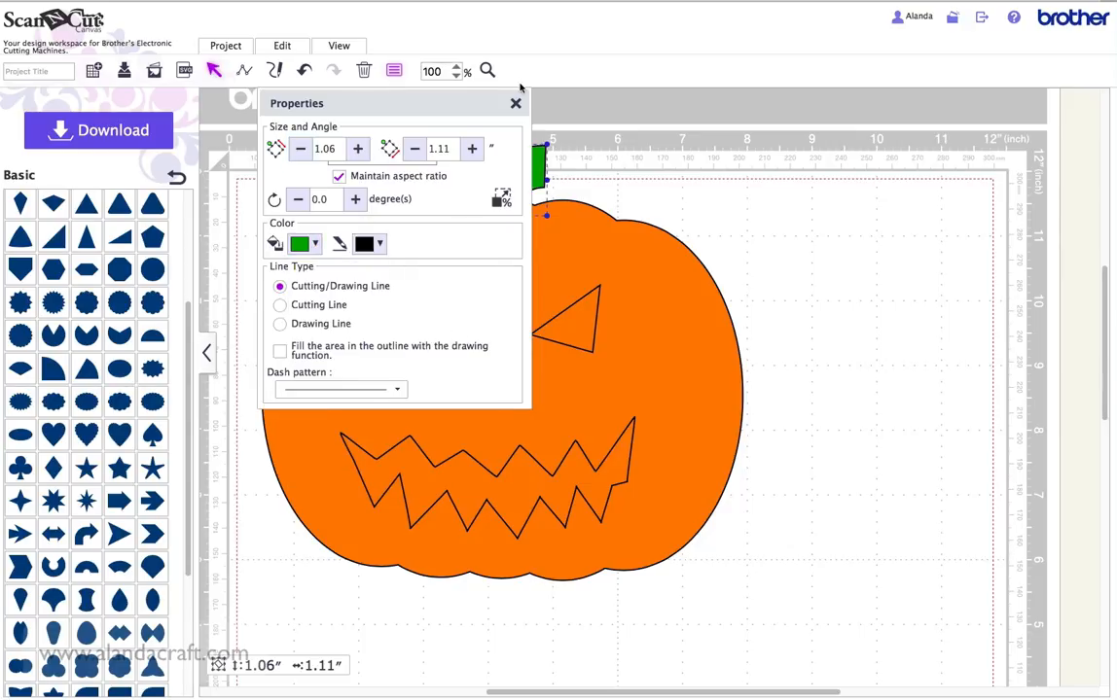
pyautogui.click(516, 103)
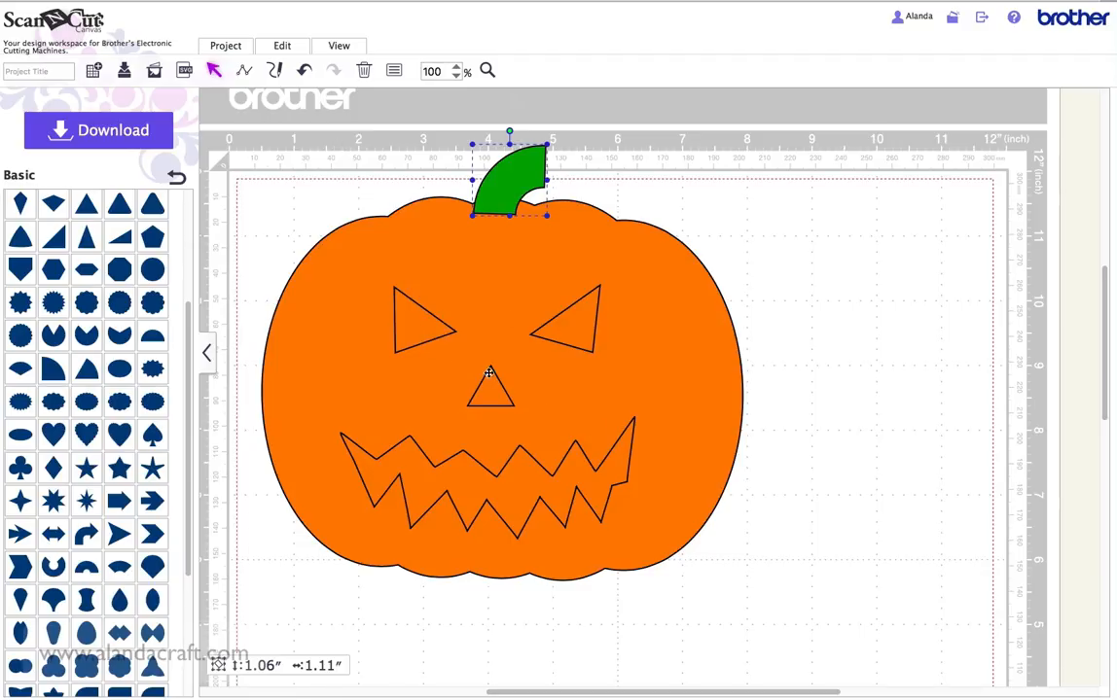
# Select both eyes, the nose and the mouth together and fill them with black.
pyautogui.click(411, 320)
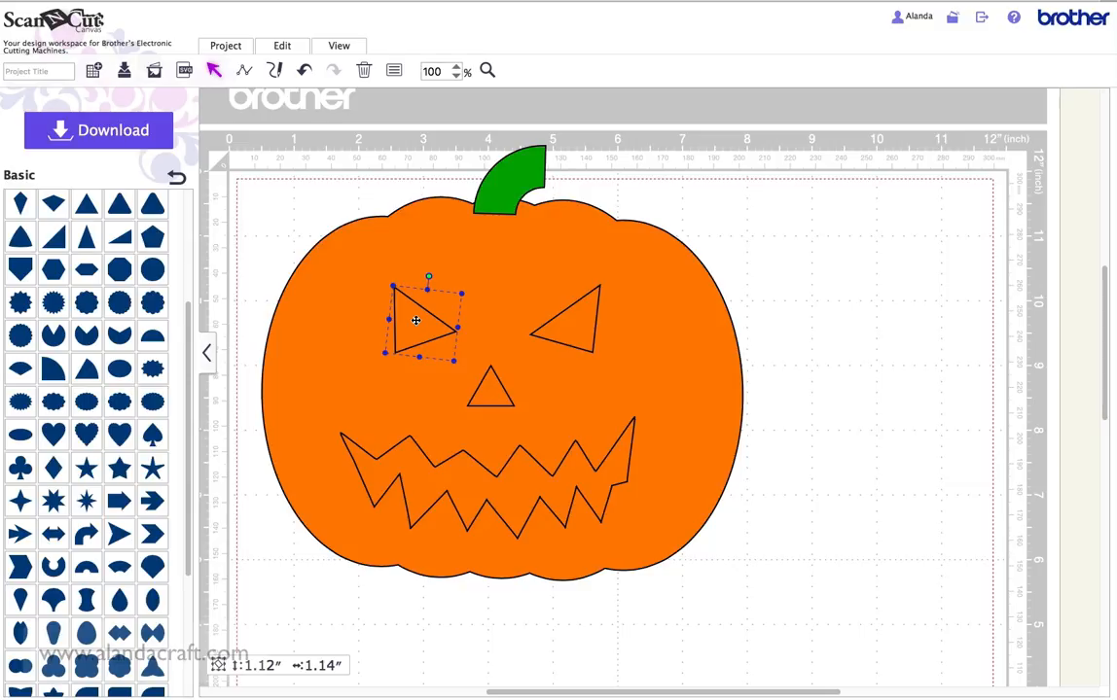
pyautogui.keyDown('shift'); pyautogui.click(567, 327); pyautogui.keyUp('shift')
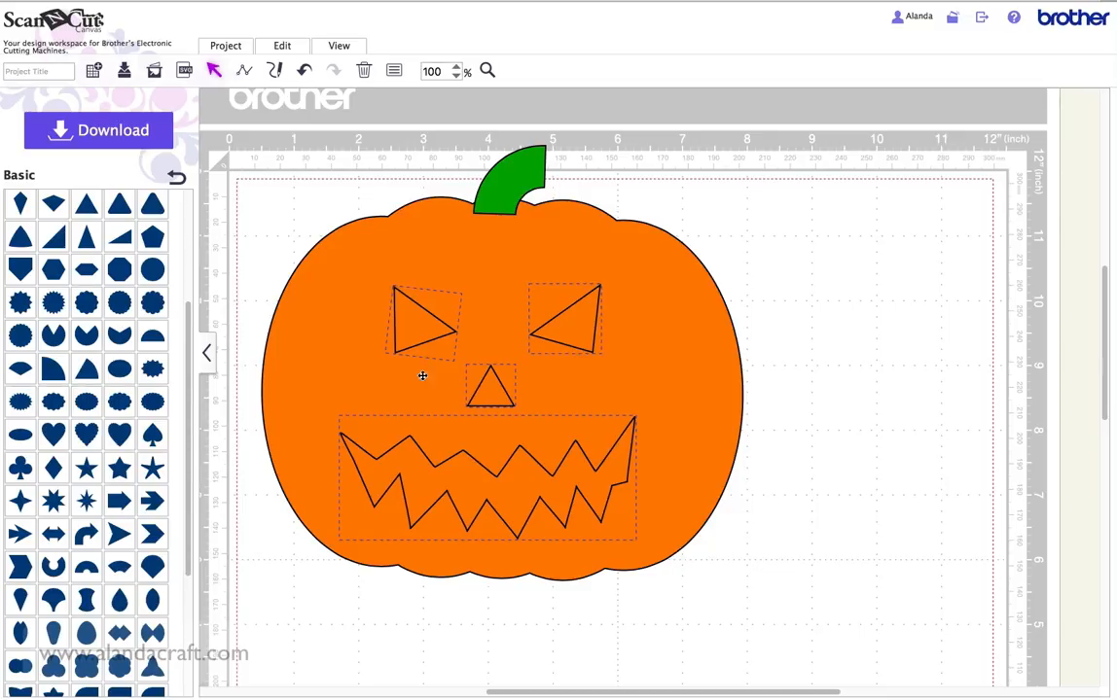
pyautogui.click(394, 71)
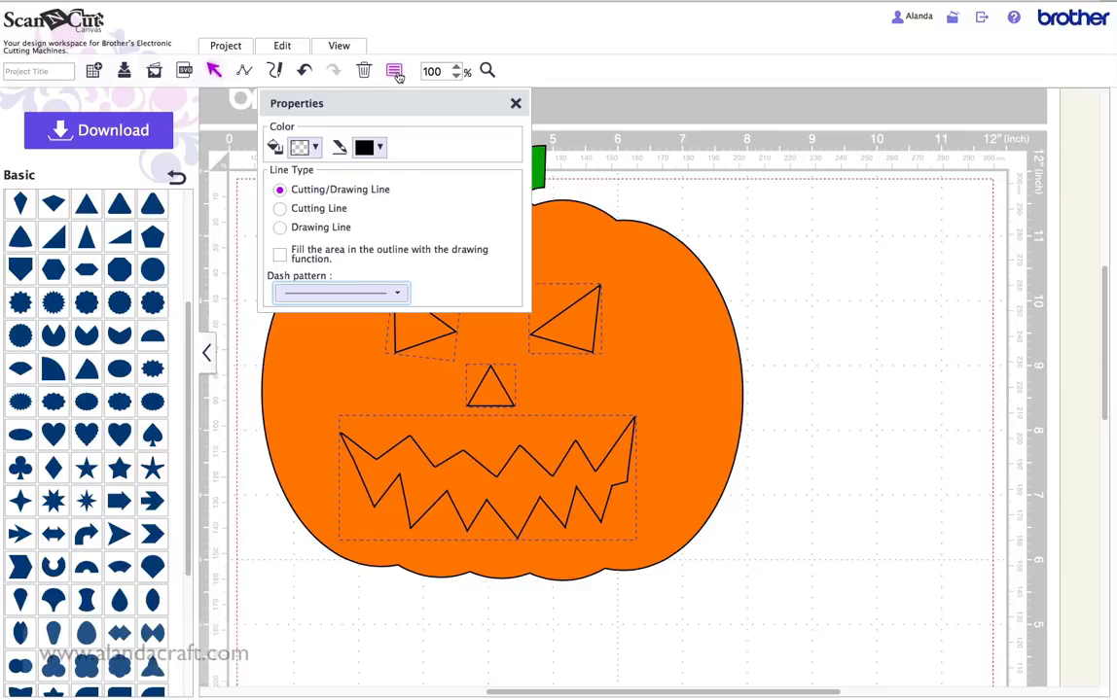
pyautogui.click(317, 148)
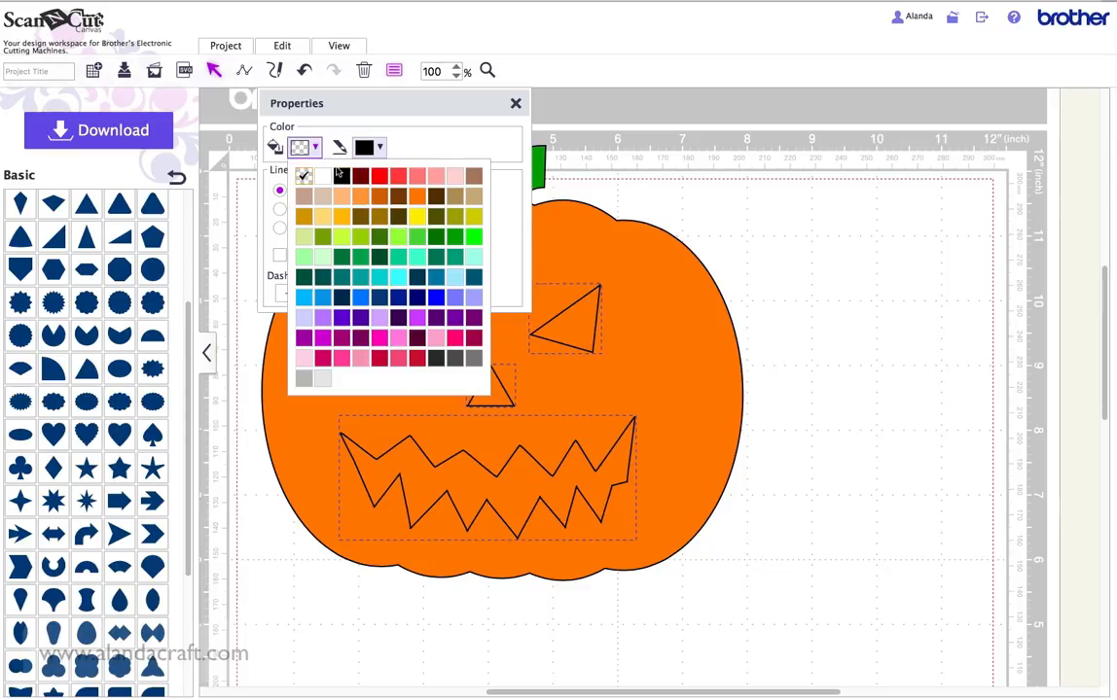
pyautogui.click(338, 175)
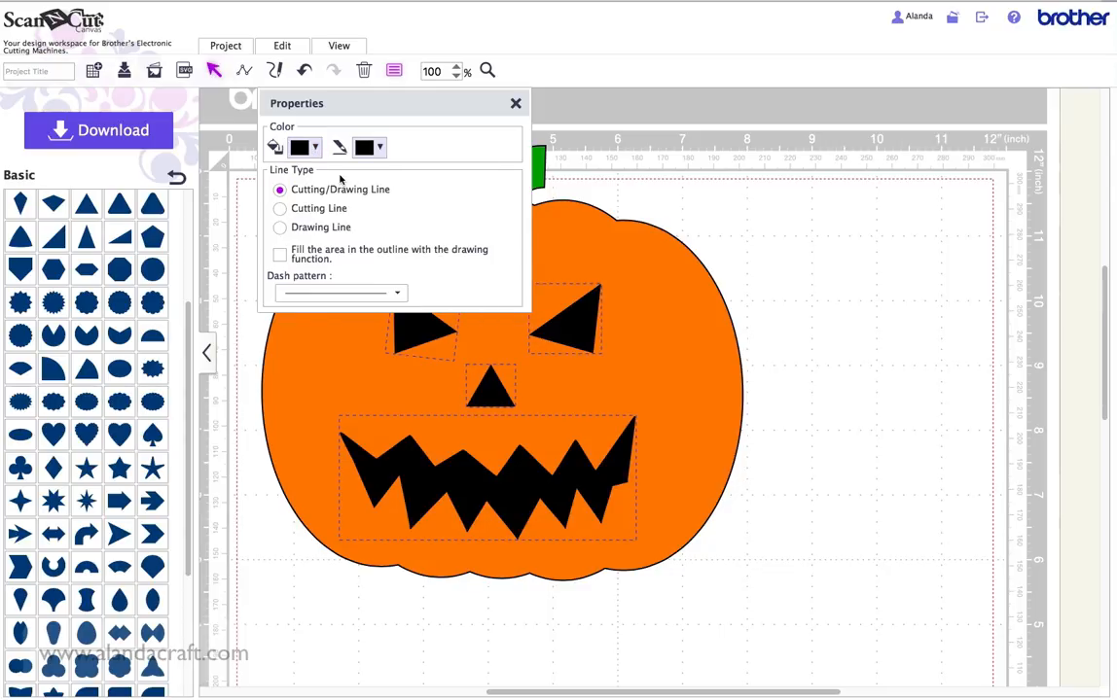
pyautogui.click(516, 103)
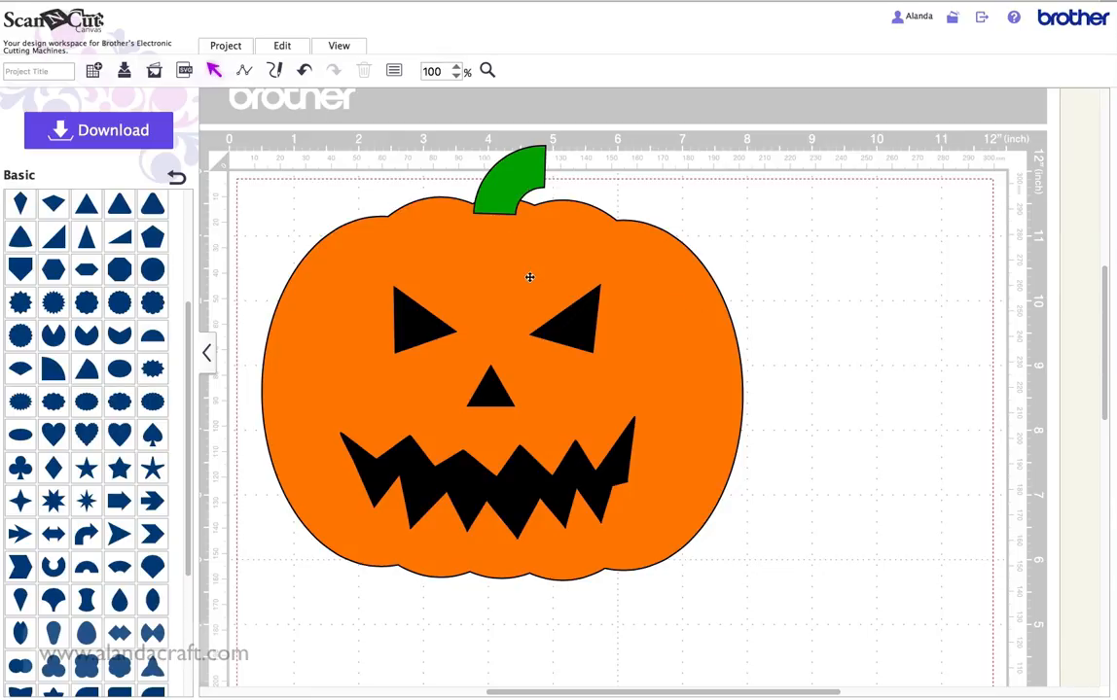
# Reduce the pumpkin's height from its top edge and lower the stem onto the new top.
pyautogui.click(529, 258)
pyautogui.moveTo(502, 198); pyautogui.dragTo(503, 210)
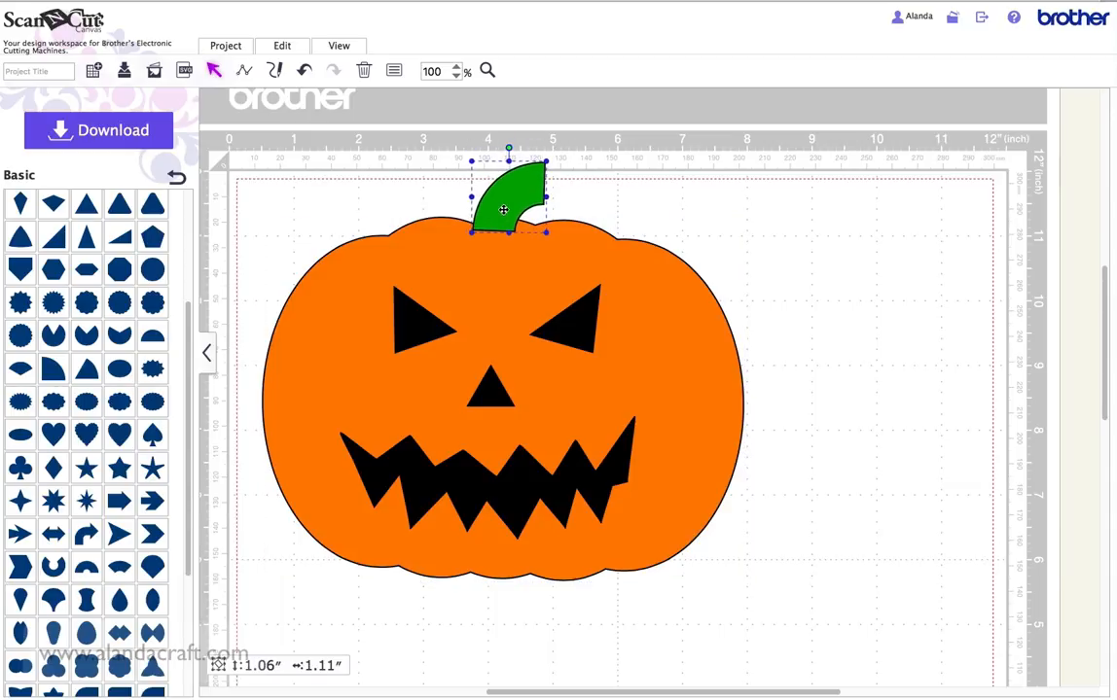
pyautogui.click(699, 229)
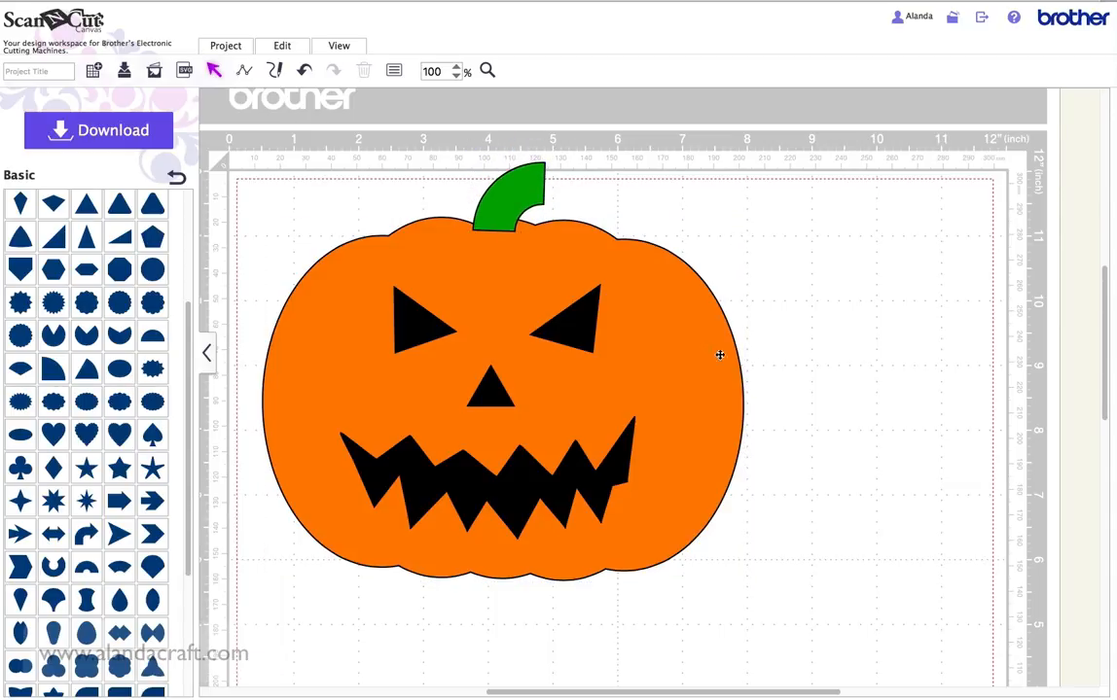
pyautogui.click(512, 191)
# Widen the mouth to about 4.65 inches, centre it under the nose, and nudge the left eye outward.
pyautogui.click(568, 482)
pyautogui.moveTo(635, 476); pyautogui.dragTo(638, 478)
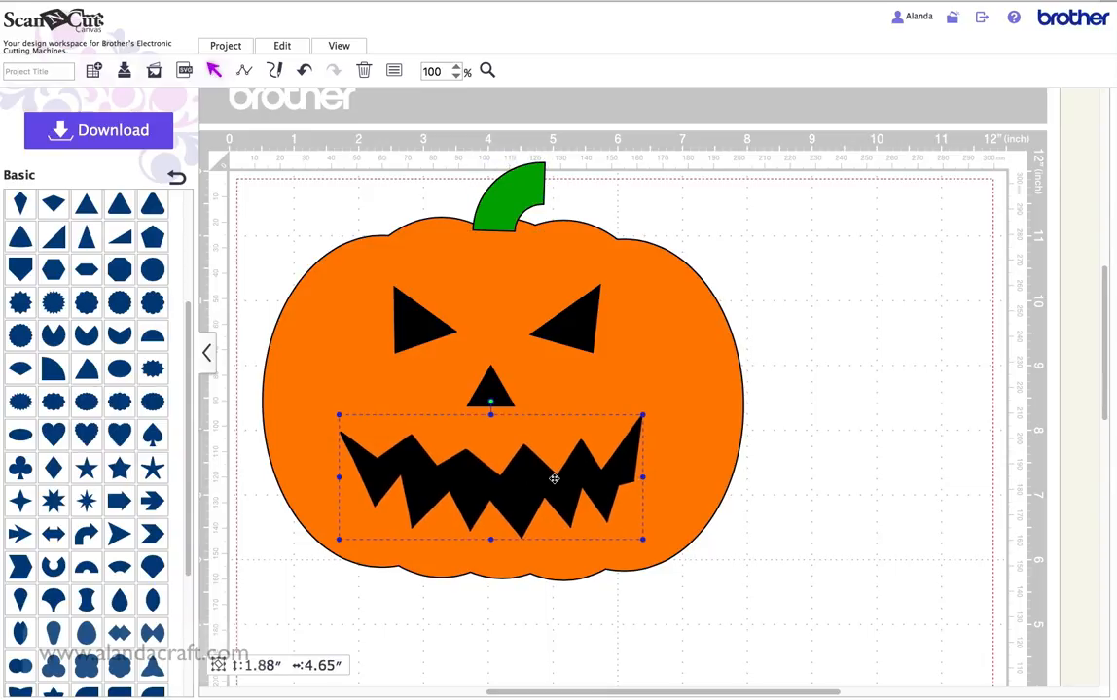
pyautogui.click(421, 335)
pyautogui.moveTo(421, 335); pyautogui.dragTo(418, 335)
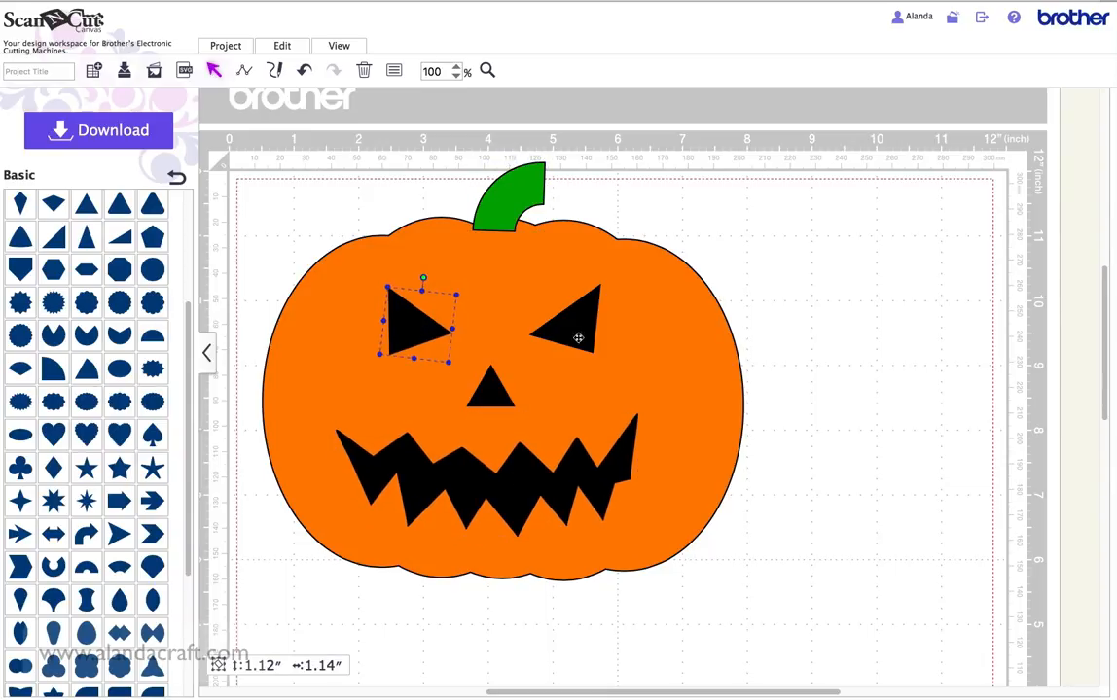
# Nudge the right eye slightly, and group the stem, pumpkin outline, eyes, nose and mouth together.
pyautogui.click(568, 329)
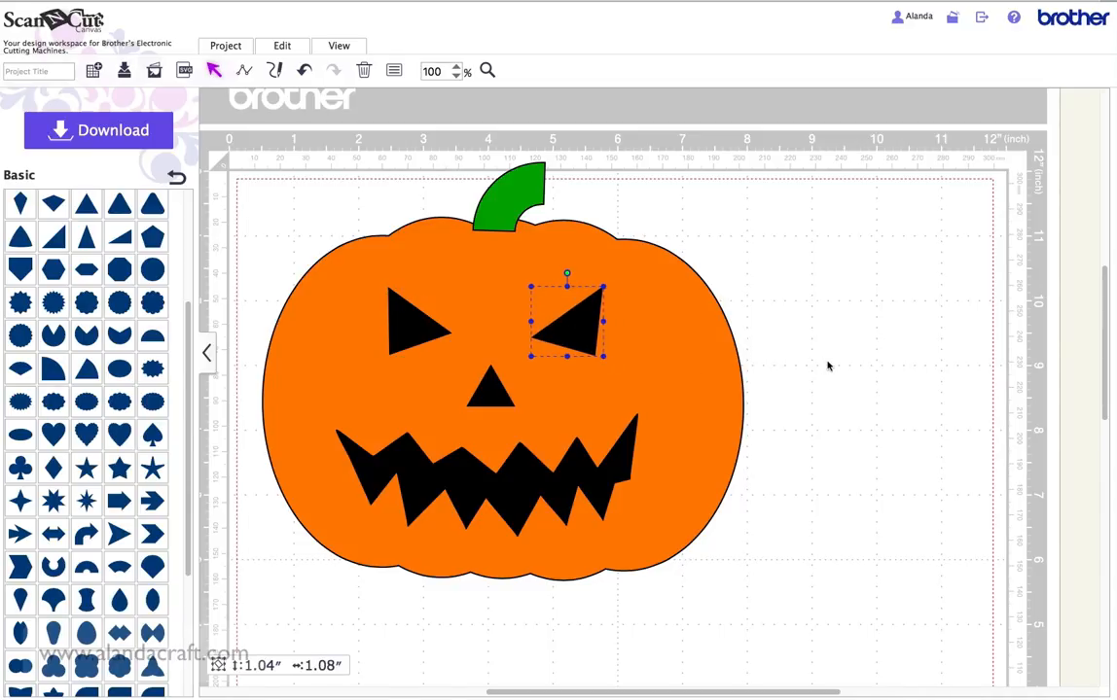
pyautogui.click(804, 424)
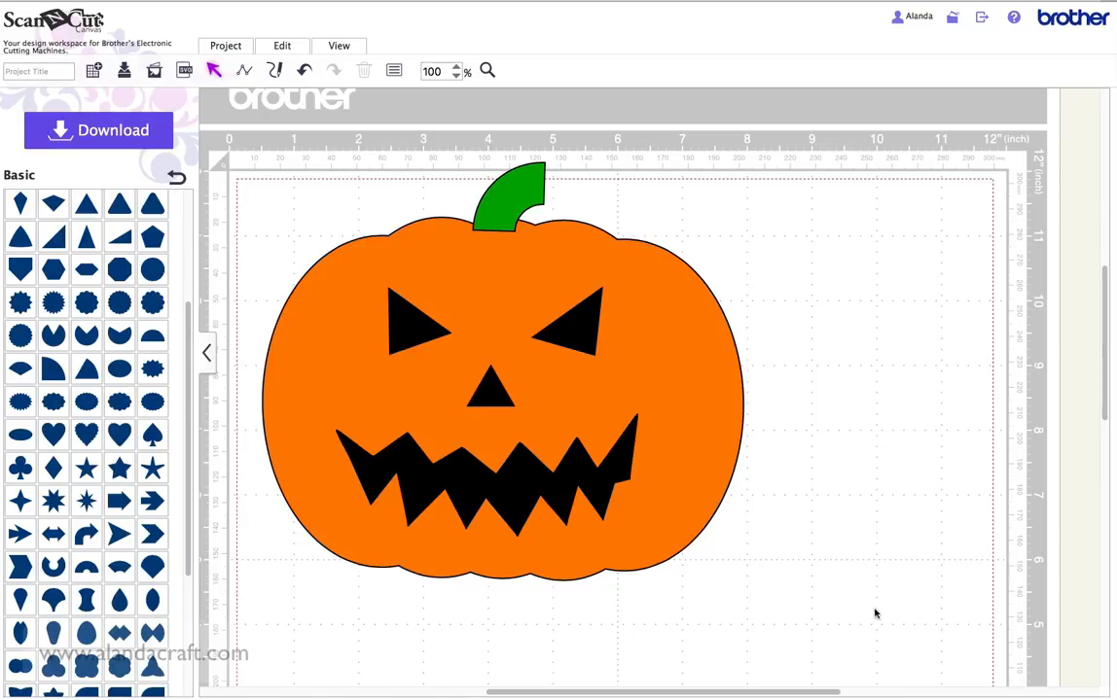
pyautogui.moveTo(921, 617); pyautogui.dragTo(225, 151)
pyautogui.rightClick(482, 253)
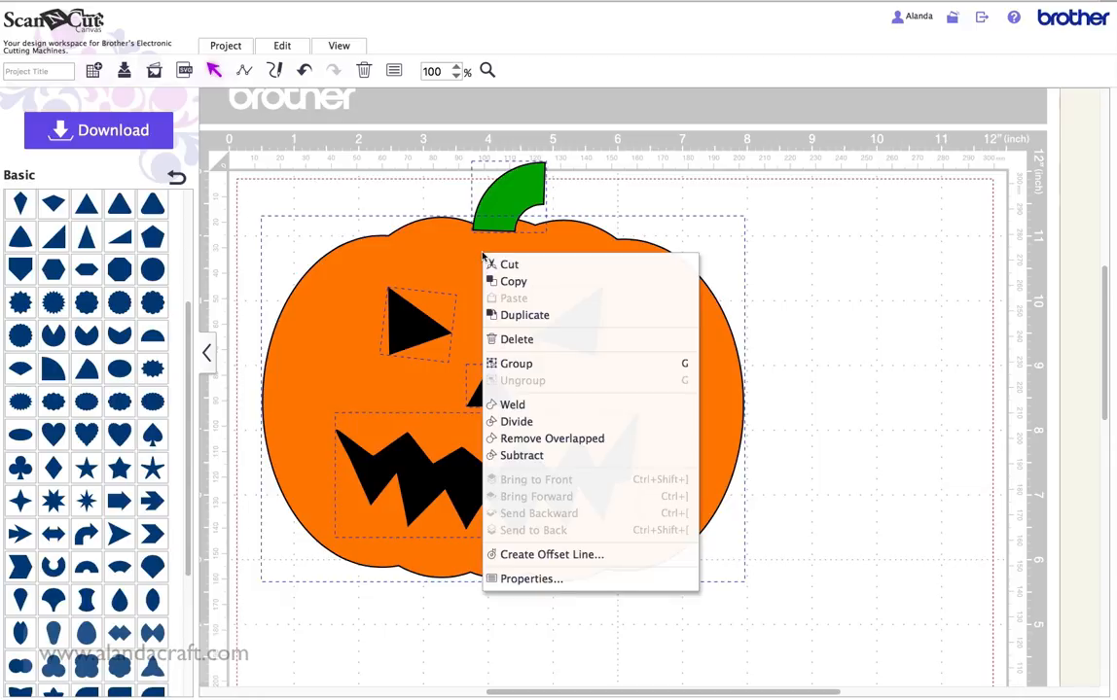
pyautogui.click(547, 364)
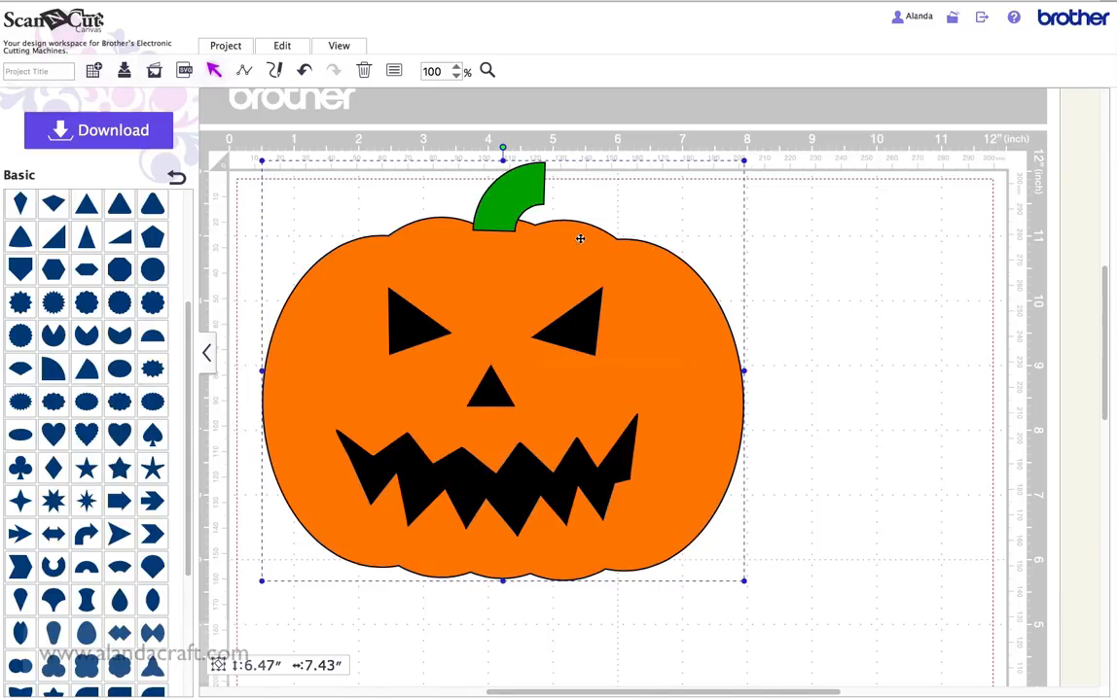
# Scale the grouped jack-o'-lantern down to about 5.66 inches wide by 4.93 inches high and place it near the mat's upper-left corner.
pyautogui.moveTo(744, 158); pyautogui.dragTo(631, 193)
pyautogui.moveTo(464, 339); pyautogui.dragTo(449, 268)
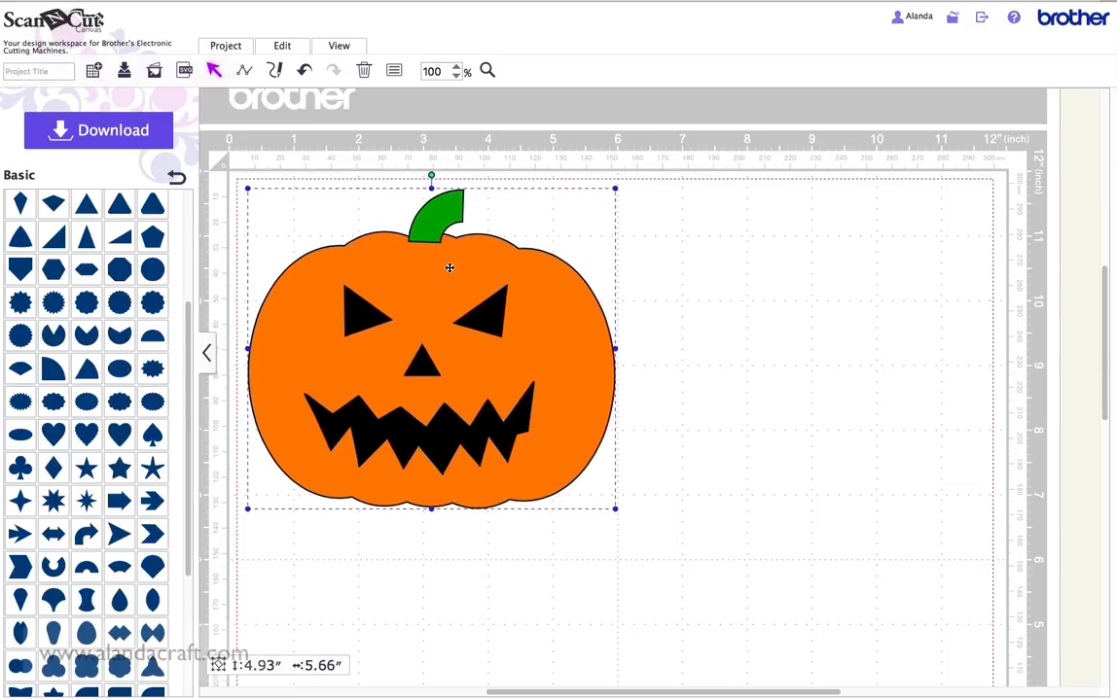
pyautogui.click(663, 304)
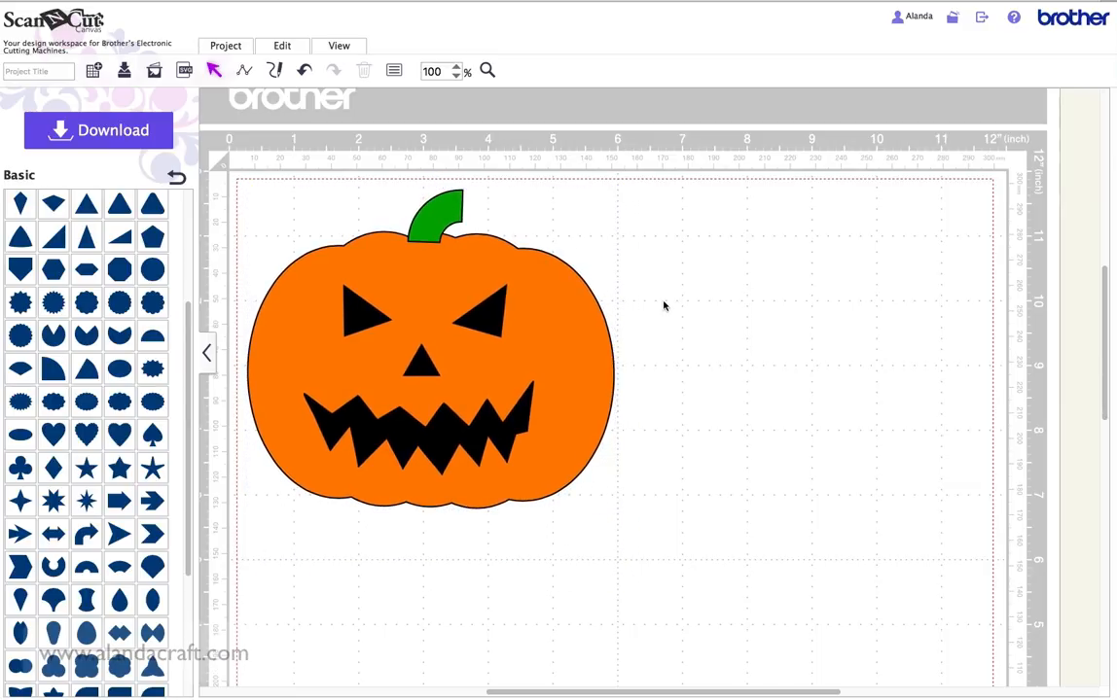
# Ungroup the jack-o'-lantern into its separate pieces.
pyautogui.rightClick(397, 270)
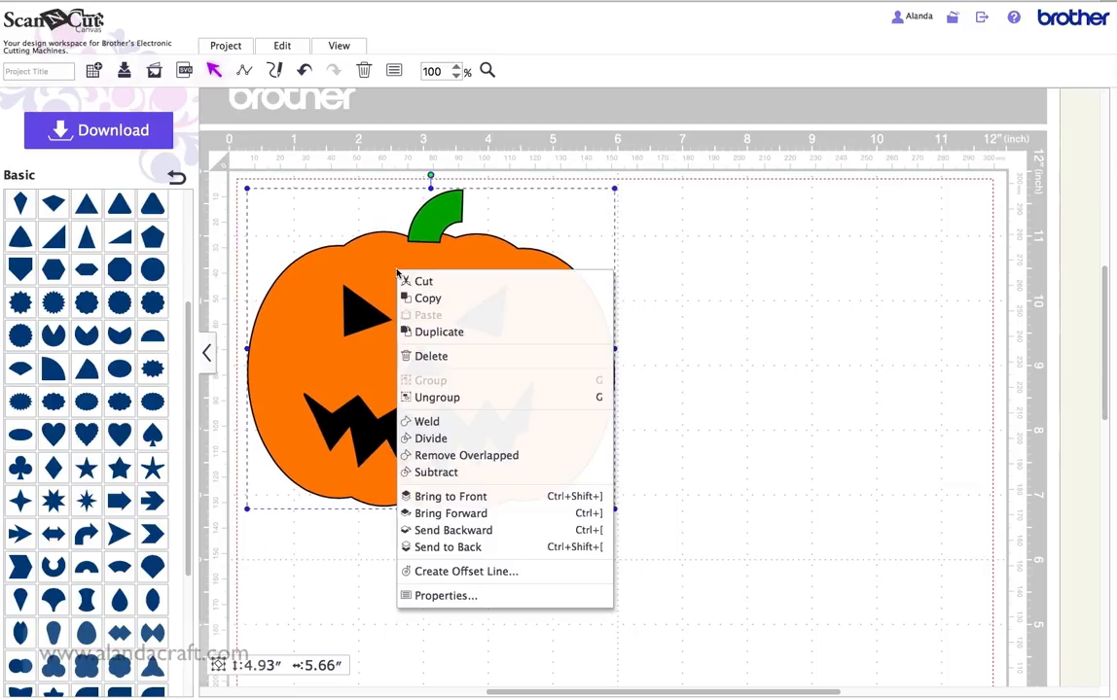
pyautogui.click(437, 398)
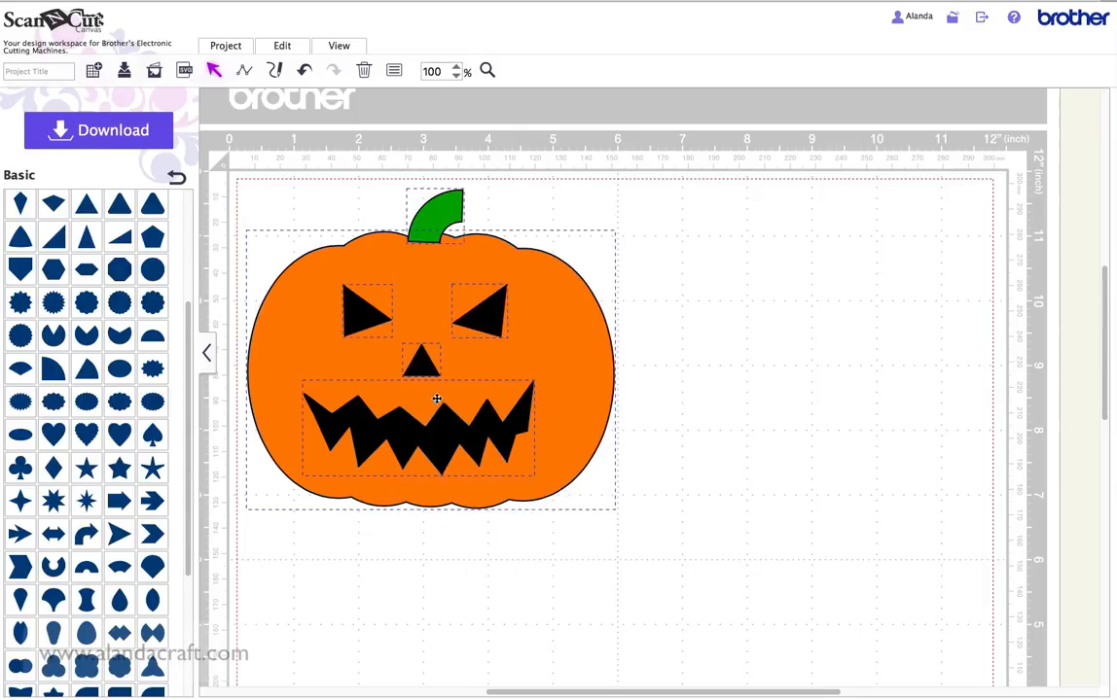
pyautogui.click(720, 434)
# Move the stem, both eyes, the nose and the mouth off to the right of the pumpkin, and shift the bare pumpkin upward.
pyautogui.moveTo(434, 221); pyautogui.dragTo(659, 222)
pyautogui.moveTo(487, 314); pyautogui.dragTo(730, 230)
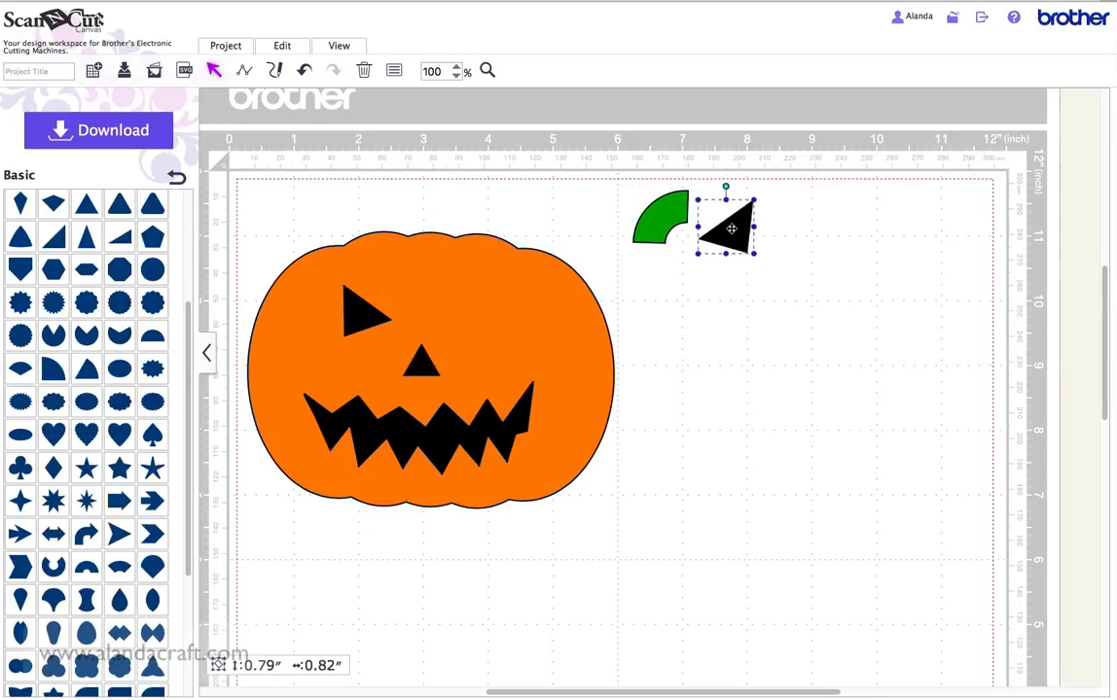
pyautogui.moveTo(362, 310); pyautogui.dragTo(805, 223)
pyautogui.moveTo(421, 368); pyautogui.dragTo(764, 291)
pyautogui.moveTo(395, 445); pyautogui.dragTo(737, 369)
pyautogui.click(474, 368)
pyautogui.moveTo(474, 367); pyautogui.dragTo(466, 334)
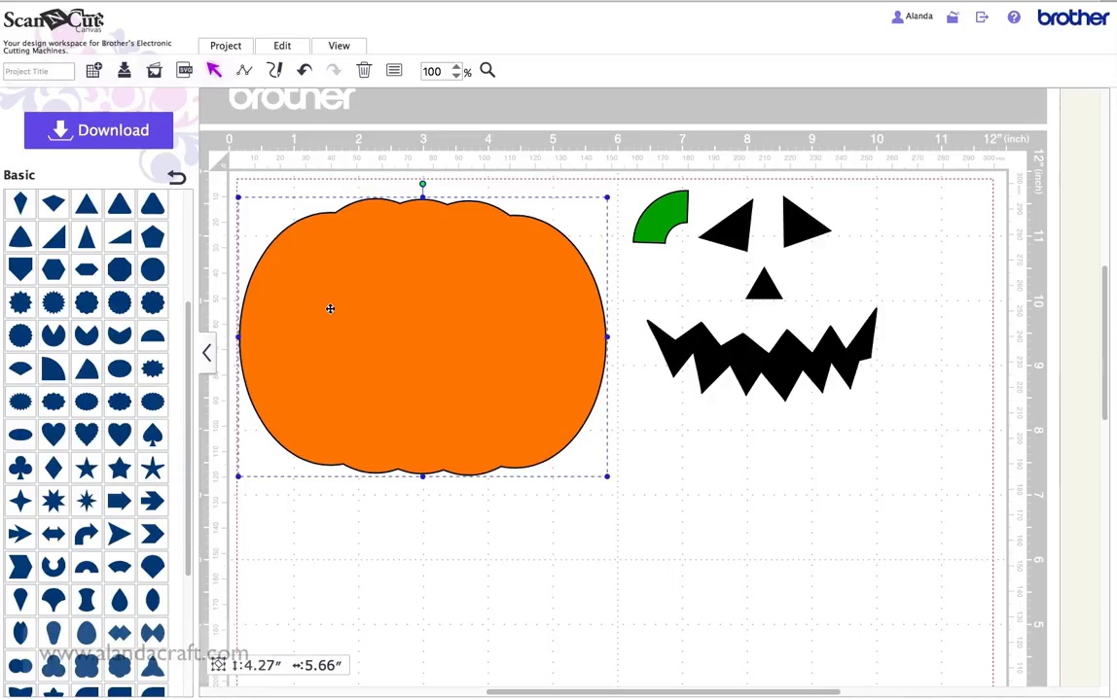
pyautogui.moveTo(337, 303); pyautogui.dragTo(348, 312)
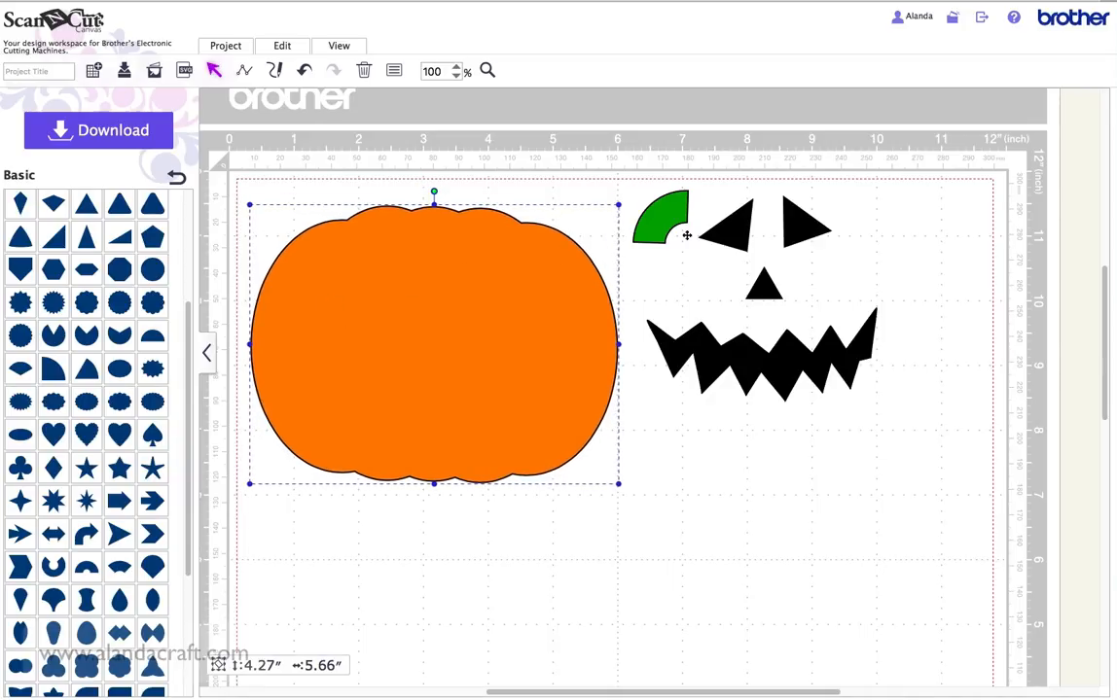
# Place the eyes back on the pumpkin with their sides swapped, and set the nose and mouth beneath them.
pyautogui.moveTo(726, 233); pyautogui.dragTo(367, 302)
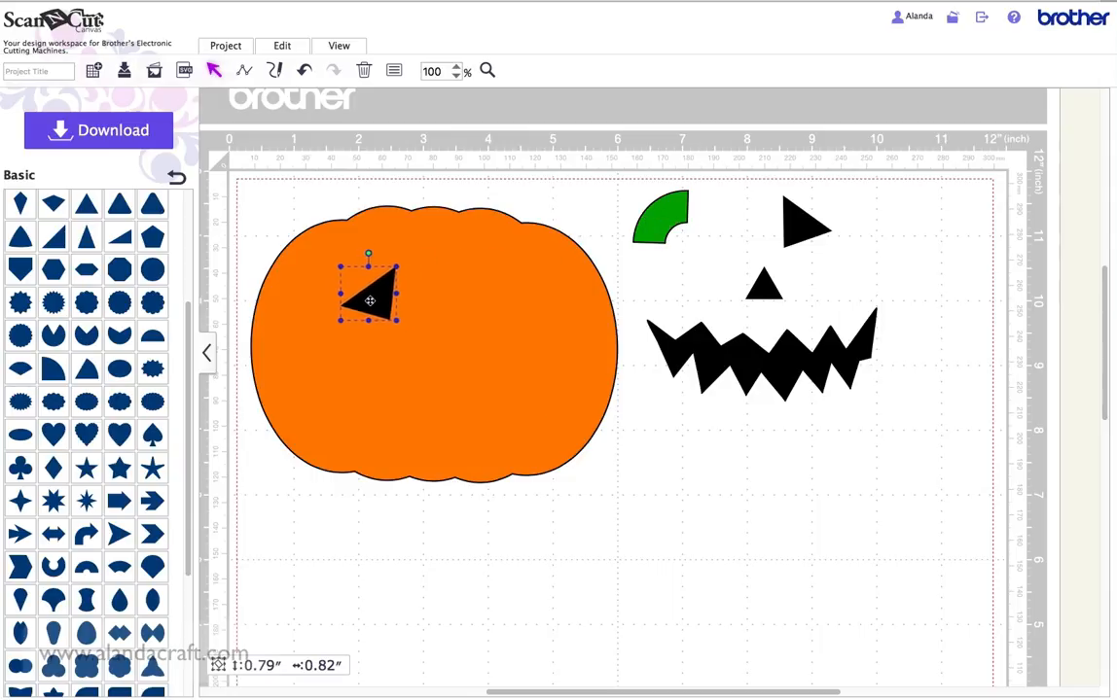
pyautogui.moveTo(802, 225); pyautogui.dragTo(480, 296)
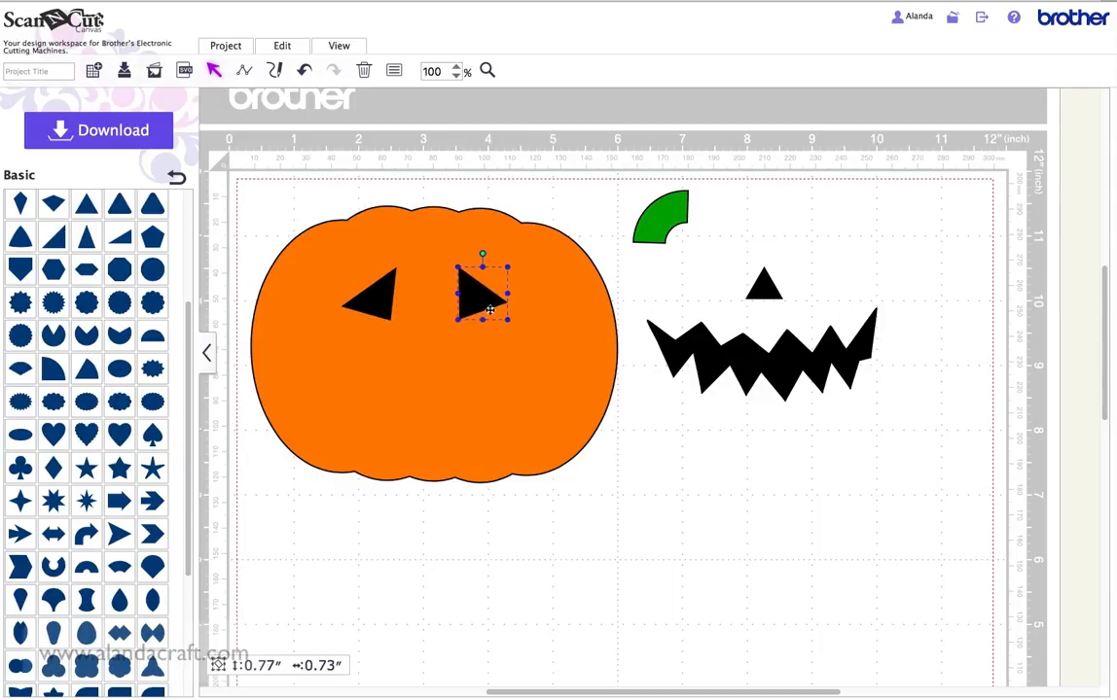
pyautogui.moveTo(759, 287); pyautogui.dragTo(424, 331)
pyautogui.moveTo(755, 367); pyautogui.dragTo(434, 399)
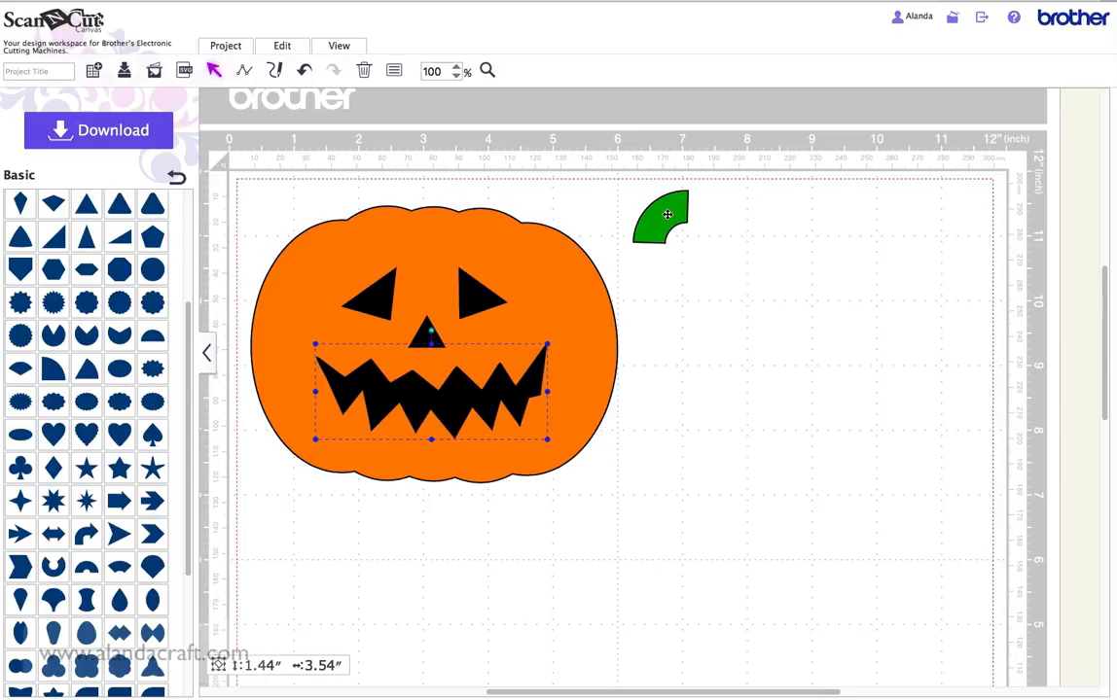
# Move the stem farther away from the pumpkin and space the two eyes slightly wider apart.
pyautogui.moveTo(673, 204); pyautogui.dragTo(761, 221)
pyautogui.moveTo(480, 292); pyautogui.dragTo(490, 290)
pyautogui.moveTo(385, 299); pyautogui.dragTo(381, 297)
pyautogui.click(473, 308)
pyautogui.click(426, 333)
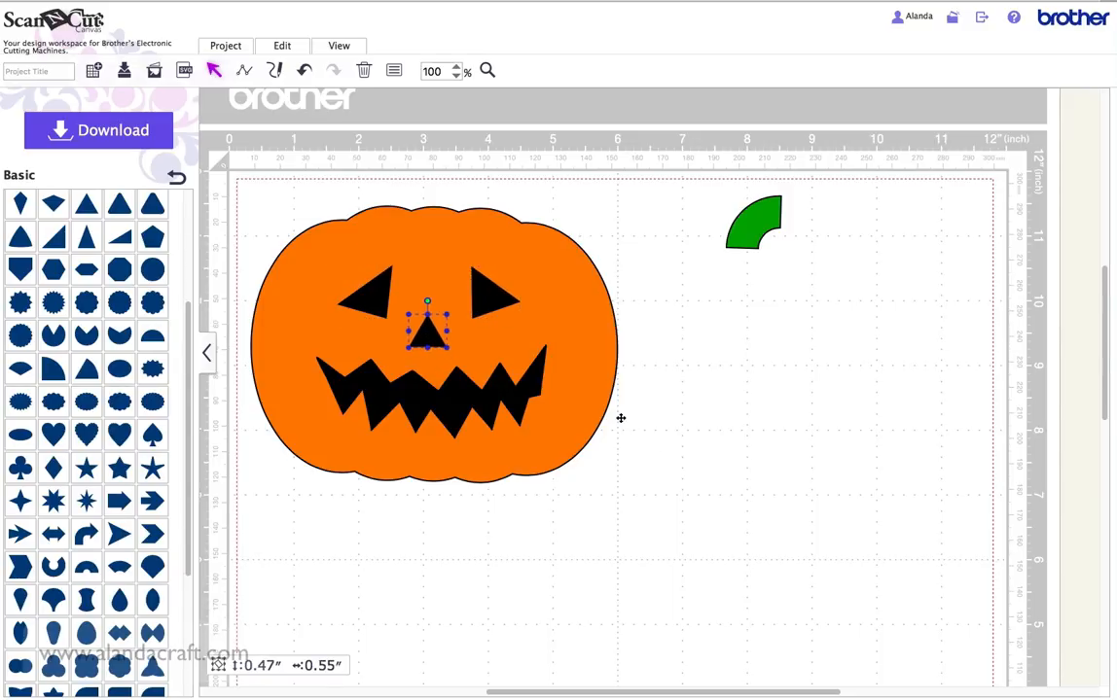
# Subtract the eyes, nose and mouth from the pumpkin as cut-outs, and shift the cut pumpkin slightly down and right.
pyautogui.click(675, 463)
pyautogui.moveTo(673, 506); pyautogui.dragTo(241, 189)
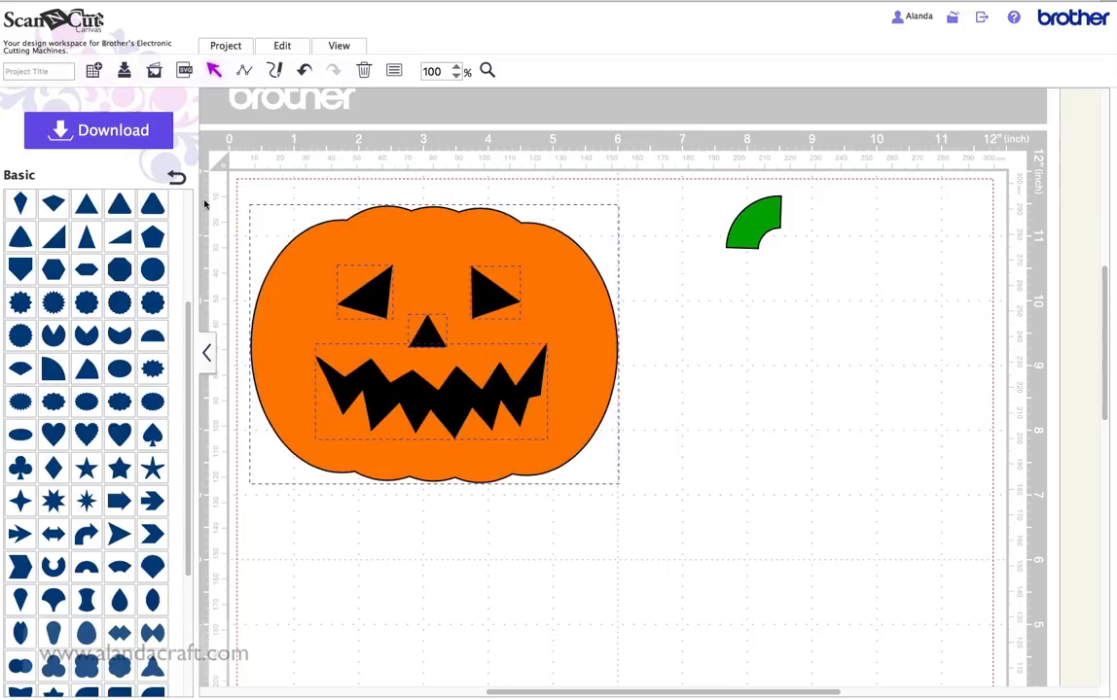
pyautogui.rightClick(428, 248)
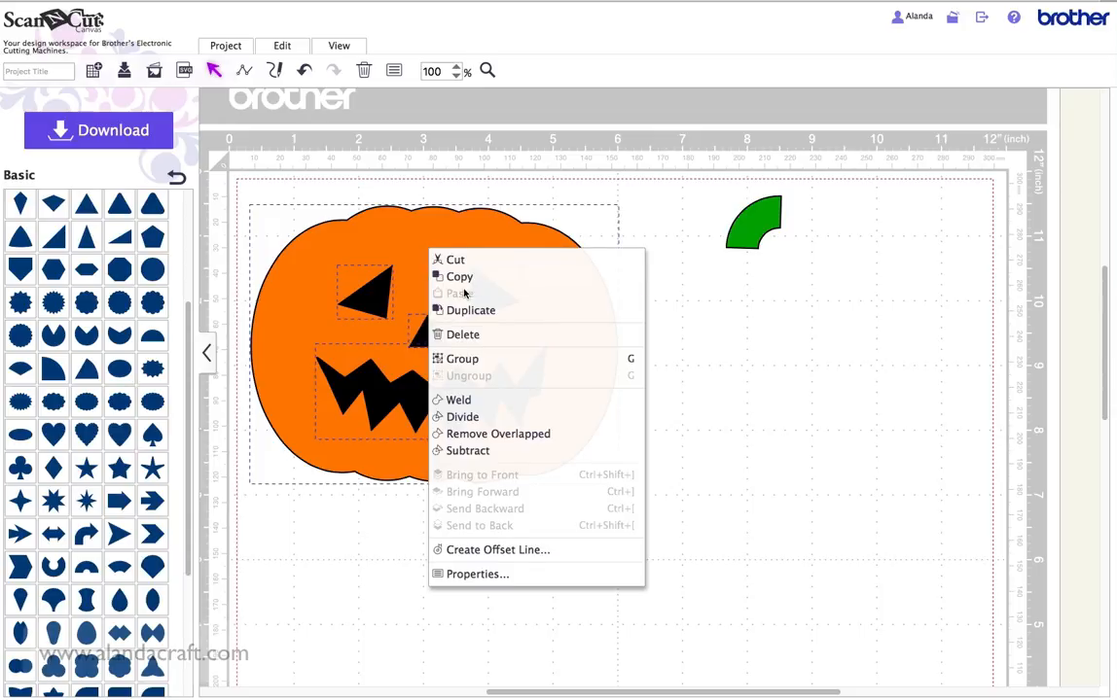
pyautogui.click(468, 452)
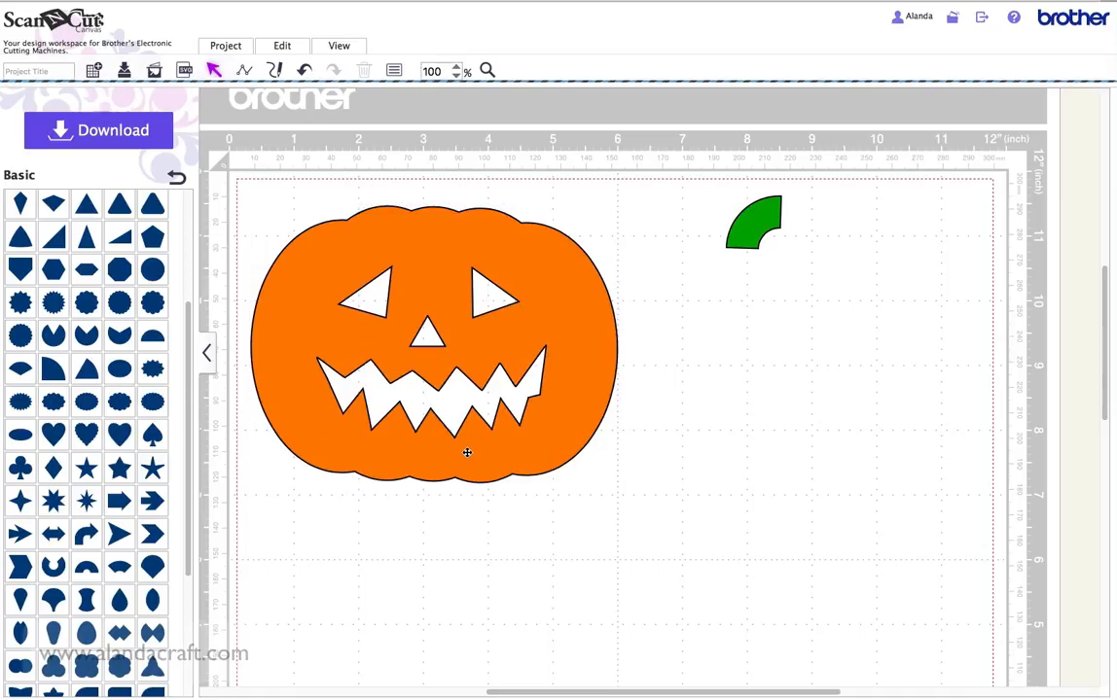
pyautogui.moveTo(421, 274)
pyautogui.mouseDown()
pyautogui.moveTo(549, 339)
pyautogui.moveTo(477, 315)
pyautogui.moveTo(469, 255)
pyautogui.moveTo(428, 254)
pyautogui.mouseUp()
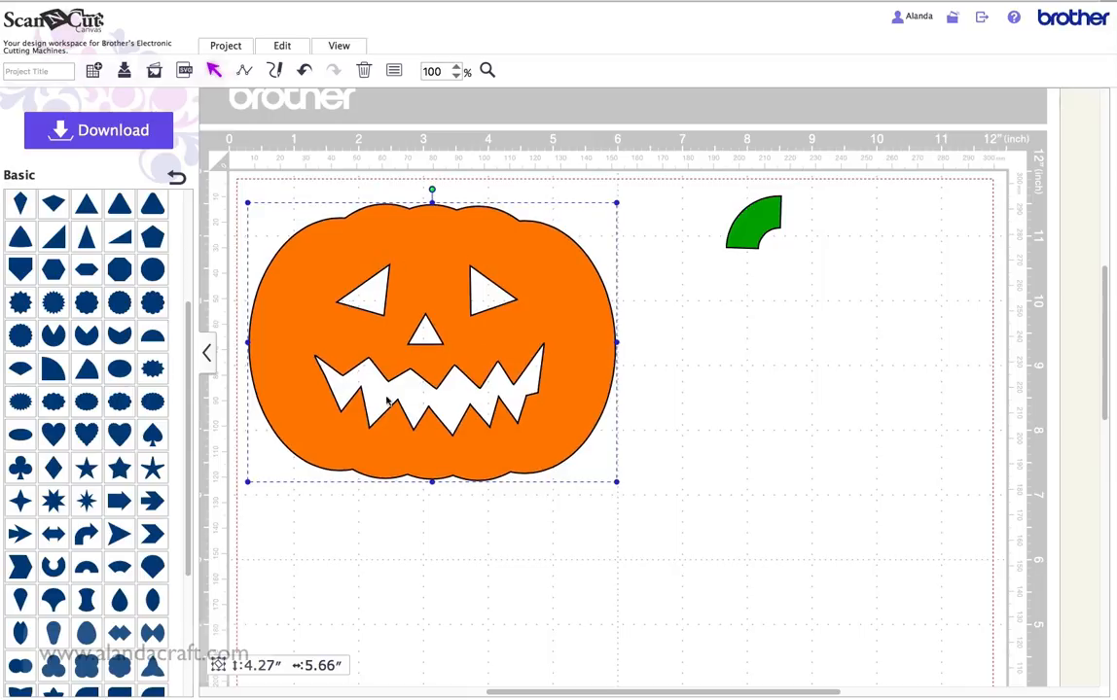
pyautogui.moveTo(441, 236)
pyautogui.mouseDown()
pyautogui.moveTo(450, 235)
pyautogui.moveTo(432, 247)
pyautogui.mouseUp()
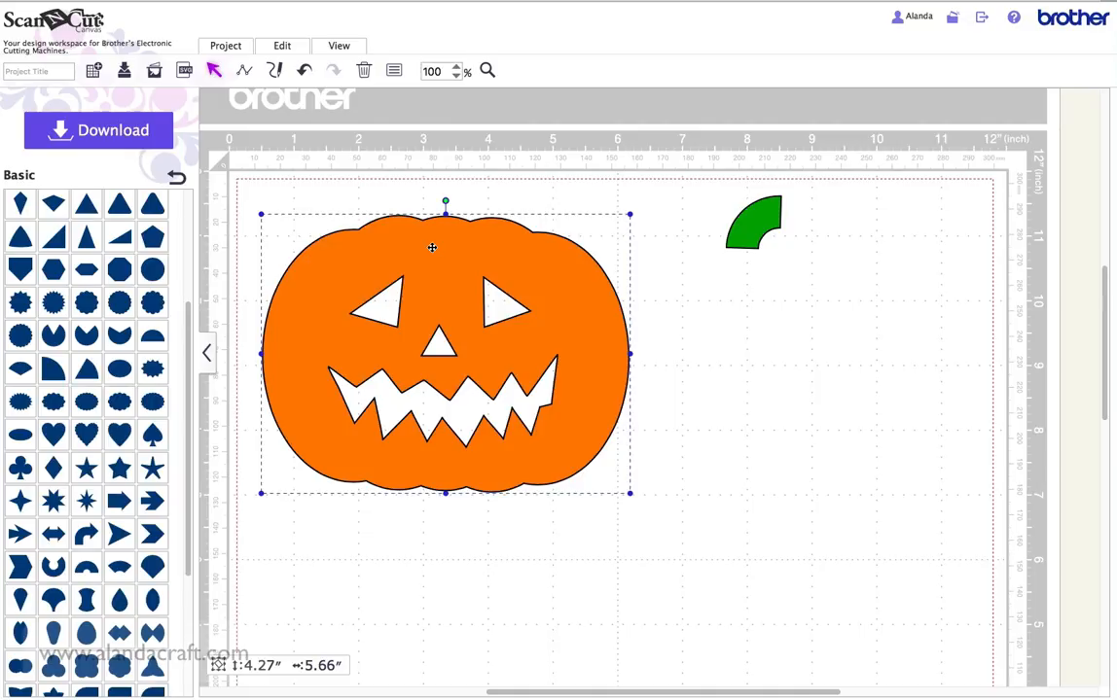
# Place the green stem on the pumpkin's top centre so its base overlaps the outline.
pyautogui.click(752, 219)
pyautogui.moveTo(752, 219); pyautogui.dragTo(455, 205)
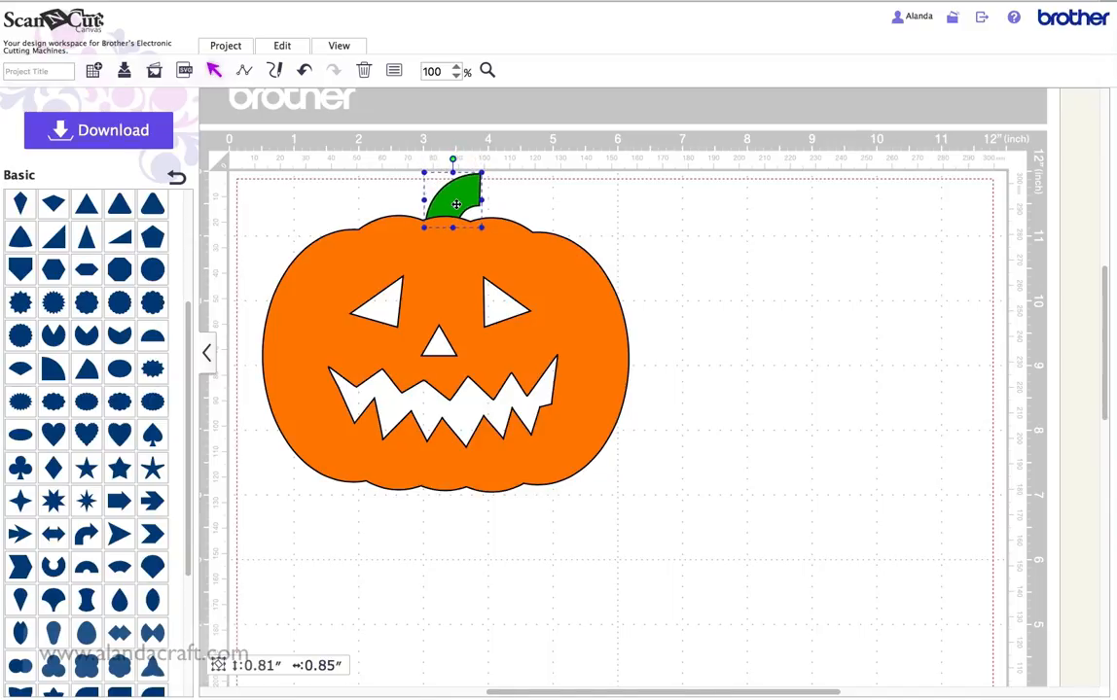
pyautogui.click(739, 306)
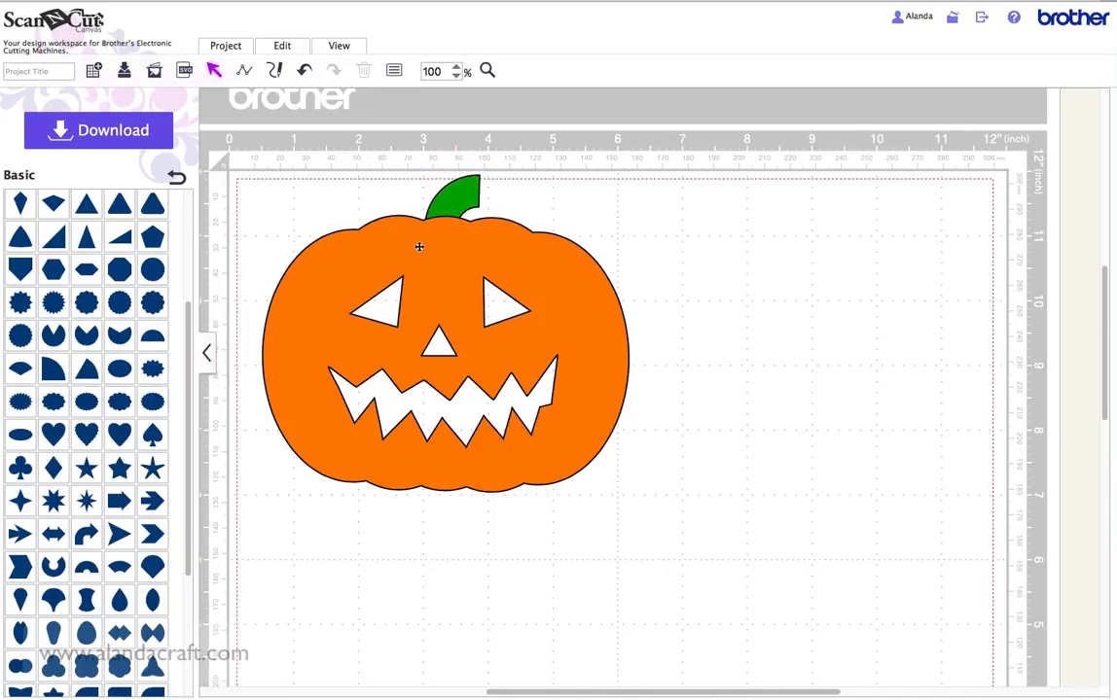
# Weld the stem and pumpkin into one shape and reposition it inside the mat's cutting area.
pyautogui.moveTo(226, 162); pyautogui.dragTo(695, 526)
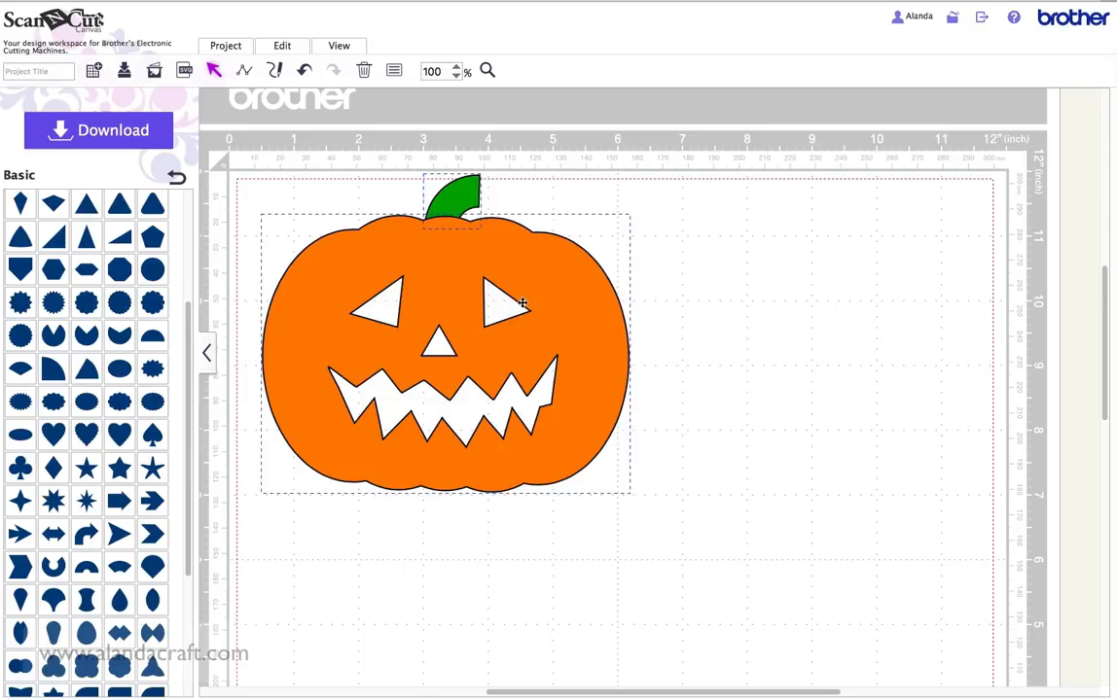
pyautogui.rightClick(445, 255)
pyautogui.click(474, 407)
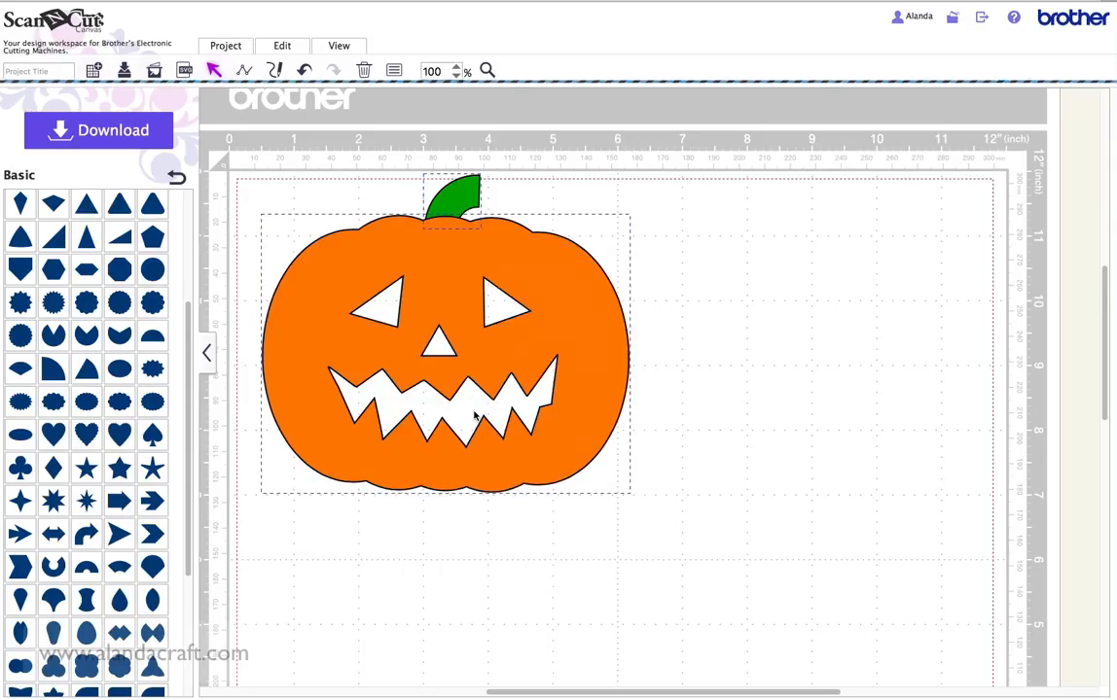
pyautogui.moveTo(436, 265)
pyautogui.mouseDown()
pyautogui.moveTo(468, 264)
pyautogui.moveTo(477, 296)
pyautogui.moveTo(440, 283)
pyautogui.mouseUp()
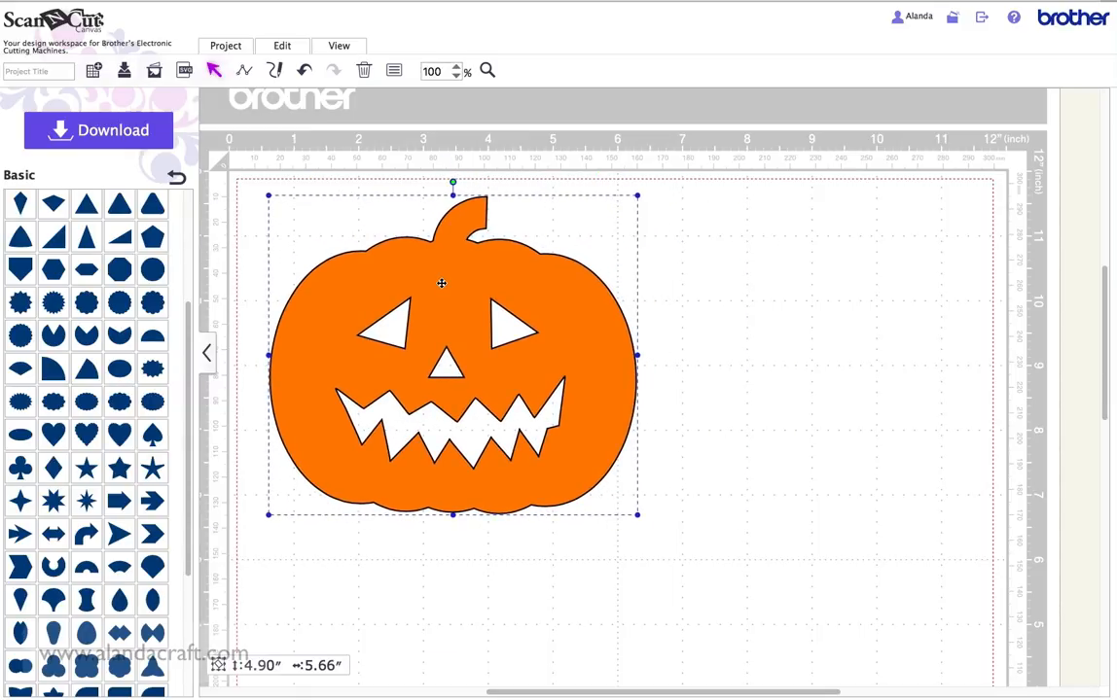
pyautogui.moveTo(440, 283); pyautogui.dragTo(431, 276)
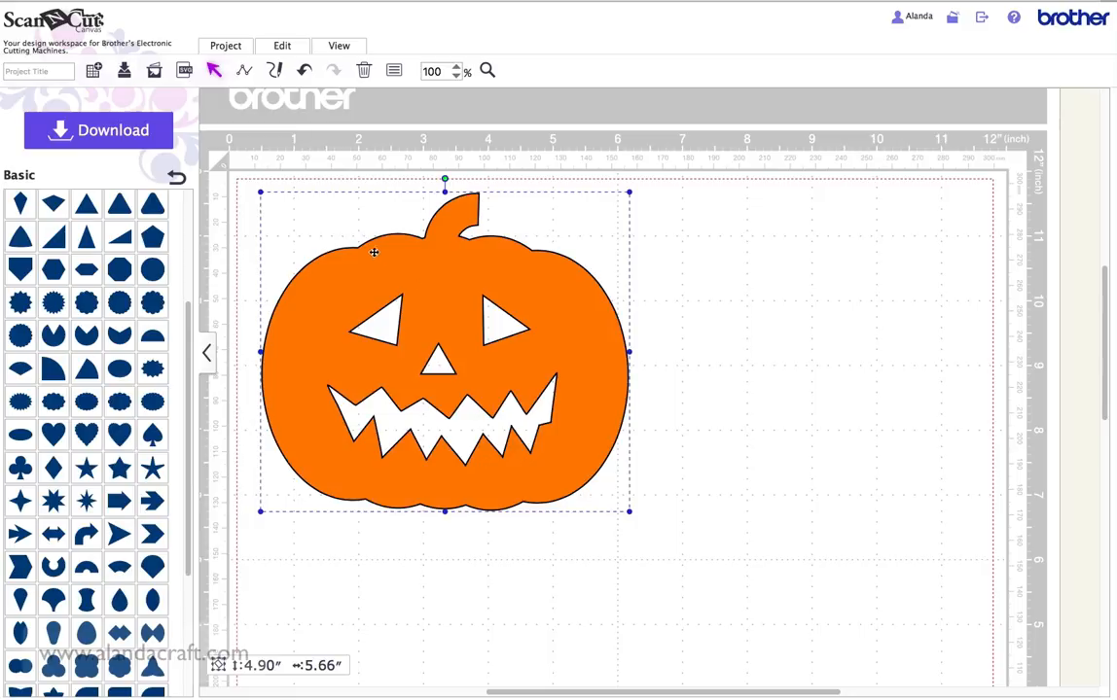
pyautogui.moveTo(462, 279); pyautogui.dragTo(455, 280)
pyautogui.click(601, 268)
# Title the project "pumpkin" and download the cut file.
pyautogui.click(43, 71)
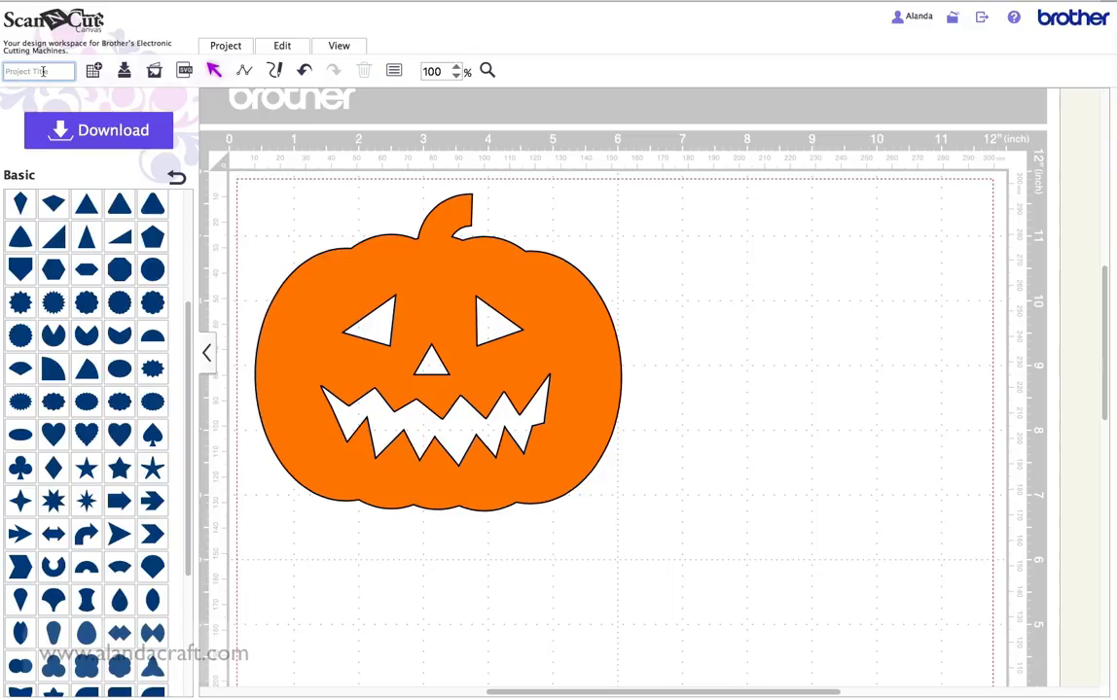
pyautogui.write('pumpkin')
pyautogui.click(107, 130)
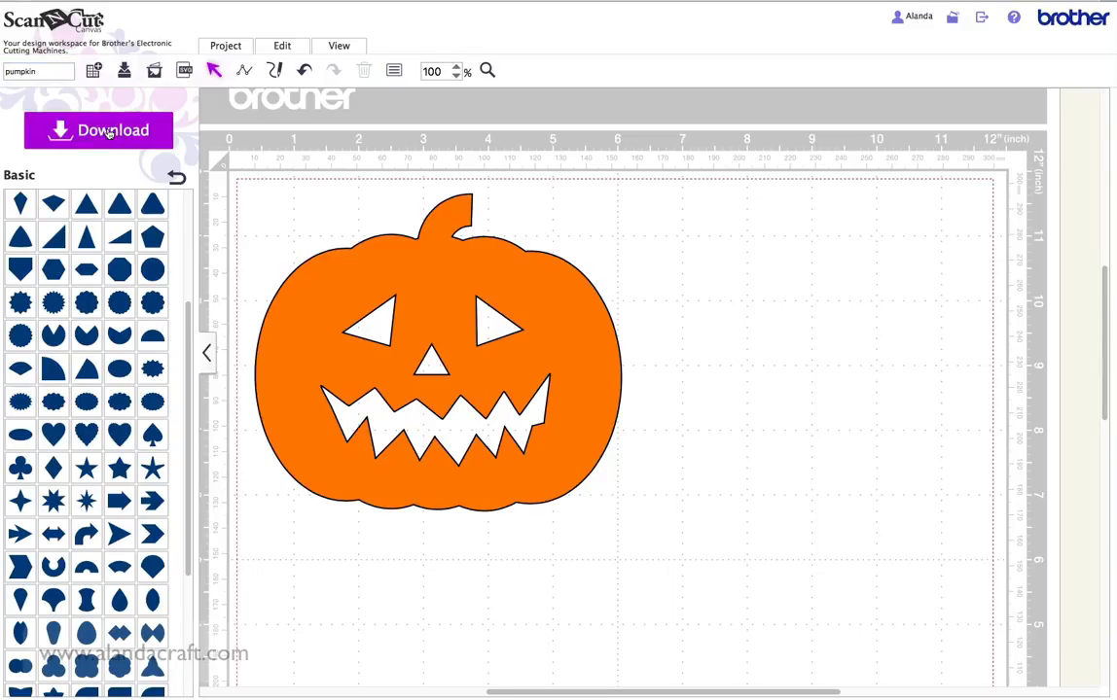